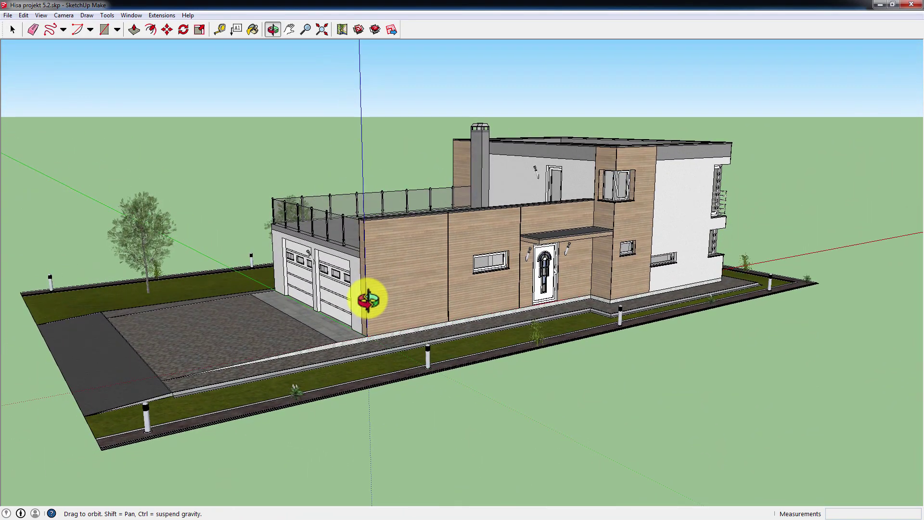
- Show the SimLab PDF Exporter toolbar from Extensions and dock it in the main toolbar row
{"action": "key", "text": "space"}
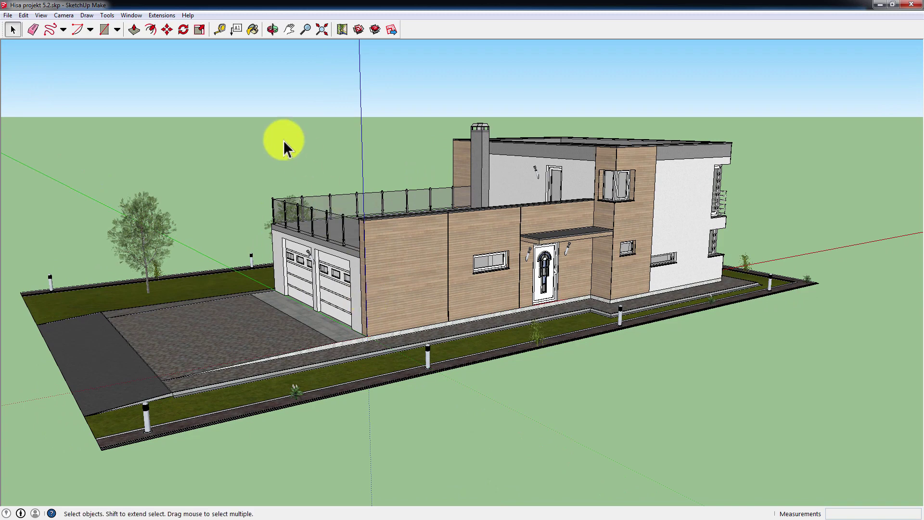
{"action": "left_click", "coordinate": [163, 15]}
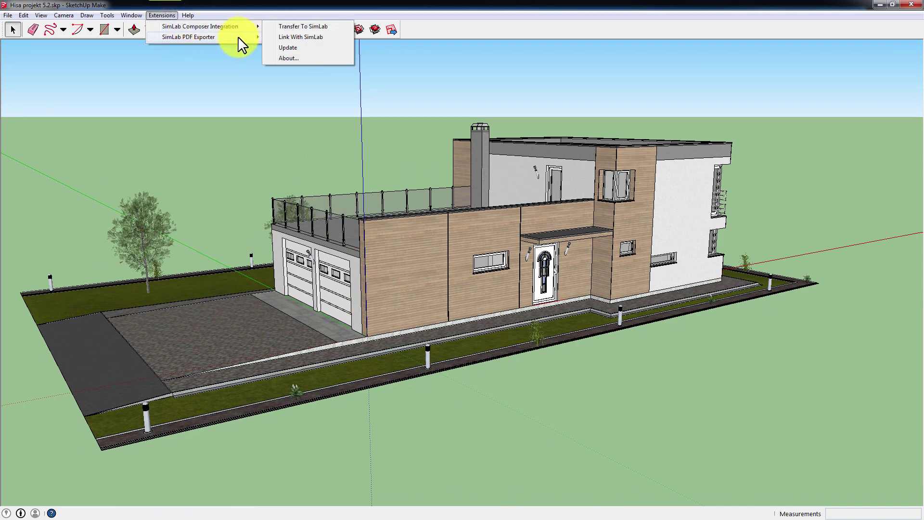
{"action": "mouse_move", "coordinate": [238, 37]}
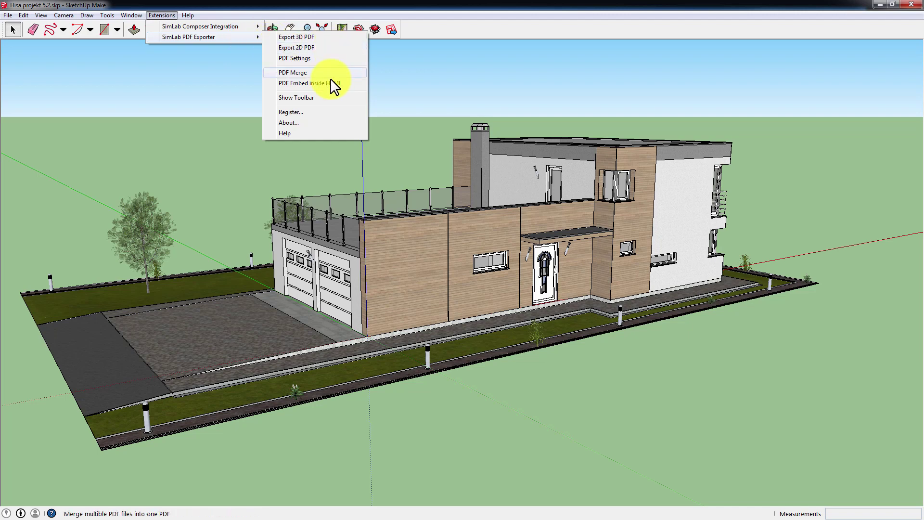
{"action": "left_click", "coordinate": [326, 98]}
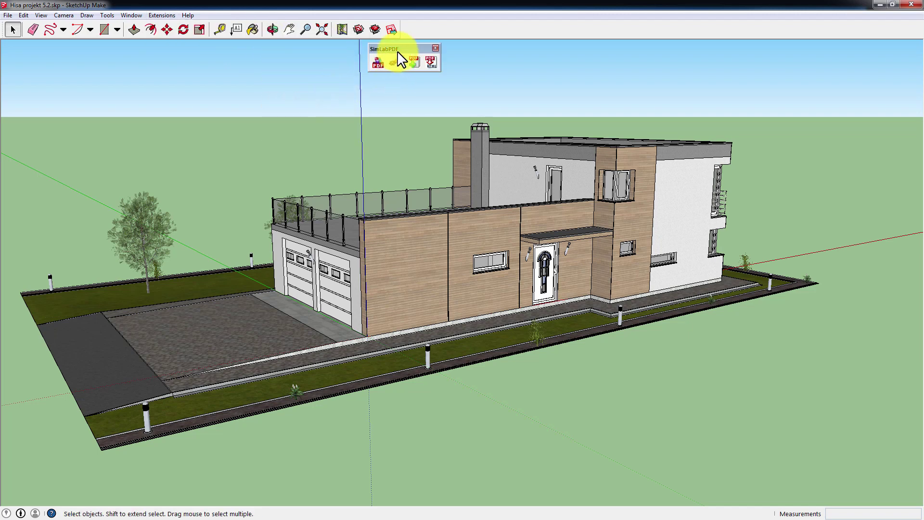
{"action": "left_click_drag", "start_coordinate": [398, 51], "coordinate": [427, 21]}
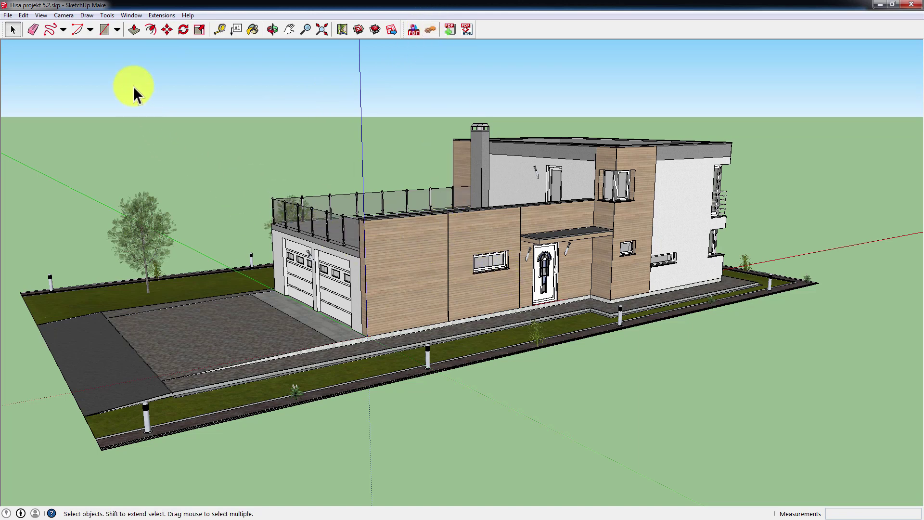
- Open the Scenes panel and frame a perspective view of the house
{"action": "left_click", "coordinate": [131, 15]}
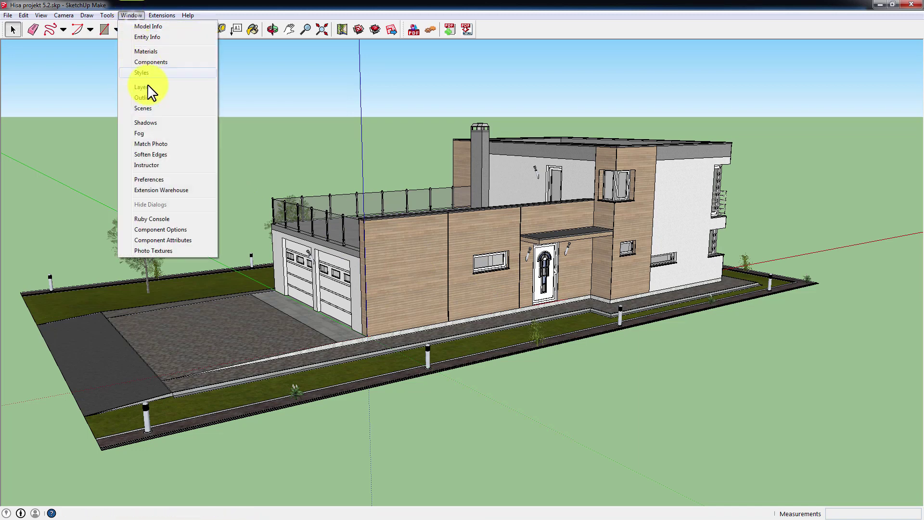
{"action": "left_click", "coordinate": [157, 114]}
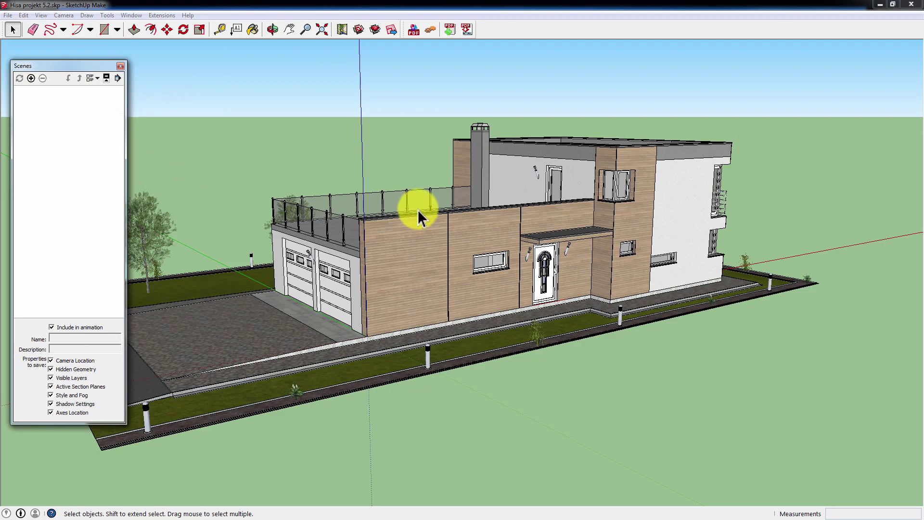
{"action": "middle_click_drag", "start_coordinate": [419, 207], "coordinate": [488, 265]}
{"action": "scroll", "coordinate": [517, 270], "scroll_direction": "down", "scroll_amount": 1}
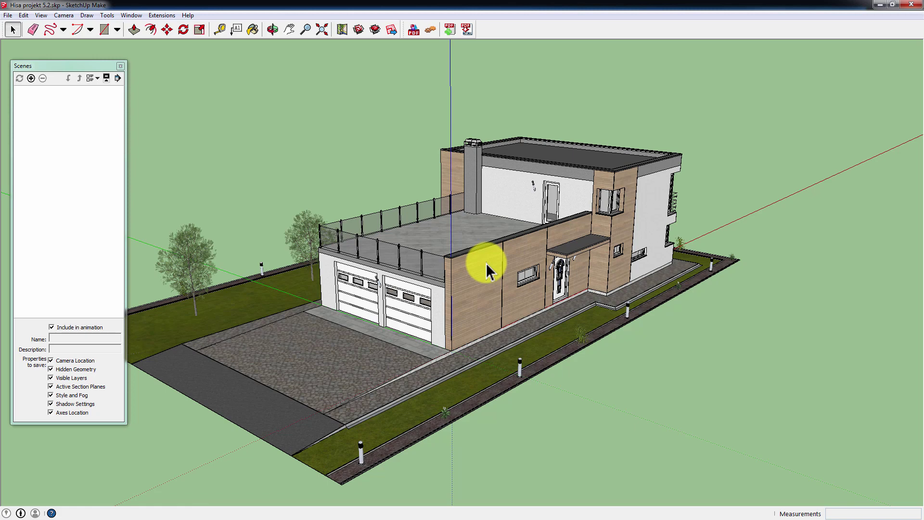
{"action": "middle_click_drag", "start_coordinate": [485, 258], "coordinate": [495, 258], "text": "shift"}
- Add a scene from the current view and name it 'Perspective'
{"action": "left_click", "coordinate": [31, 78]}
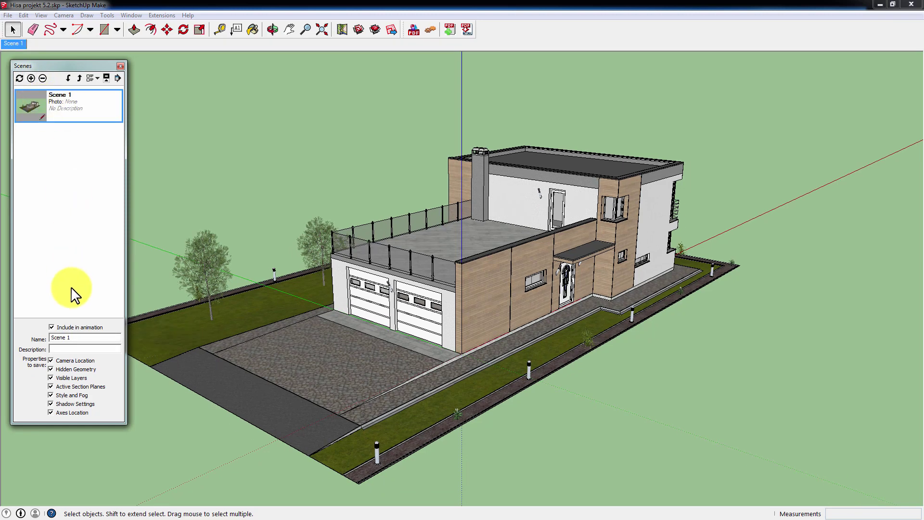
{"action": "triple_click", "coordinate": [69, 337]}
{"action": "type", "text": "P"}
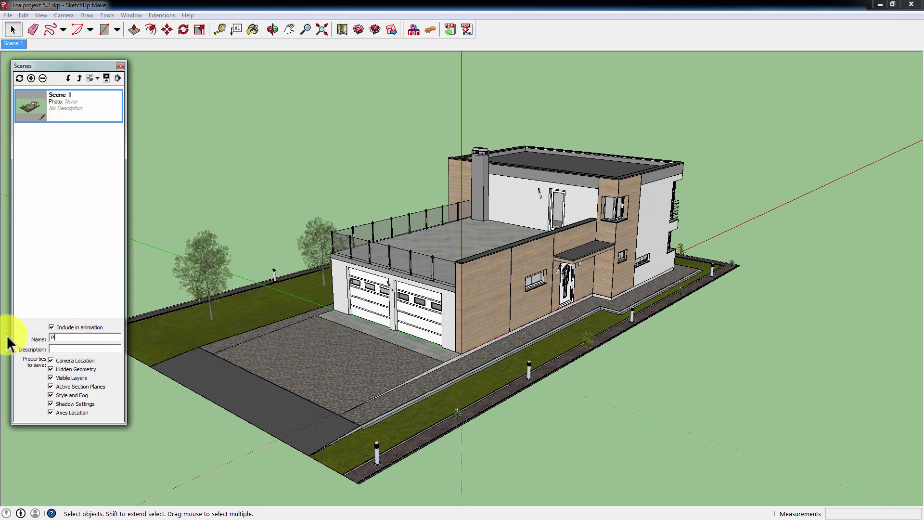
{"action": "type", "text": "erspective"}
{"action": "key", "text": "Return"}
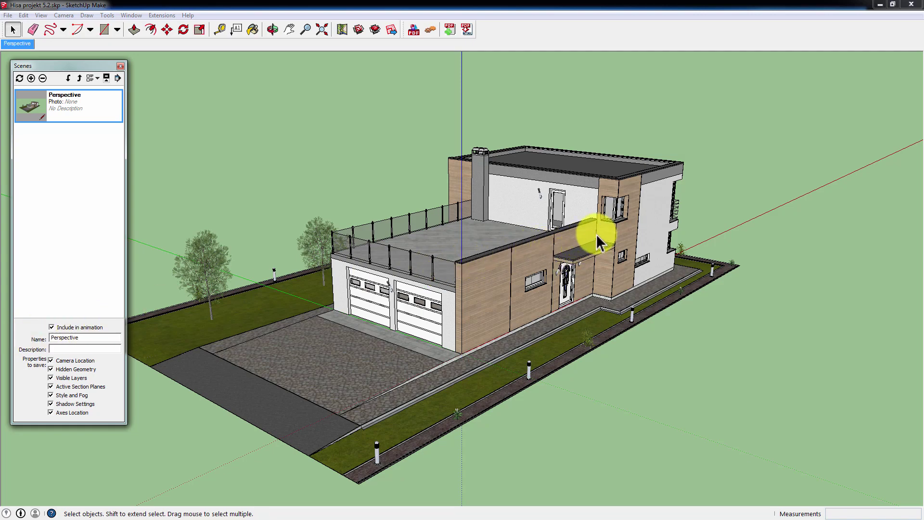
{"action": "middle_click_drag", "start_coordinate": [599, 238], "coordinate": [550, 477]}
- Hide the house roof and the paved terrace floor
{"action": "left_click", "coordinate": [420, 300]}
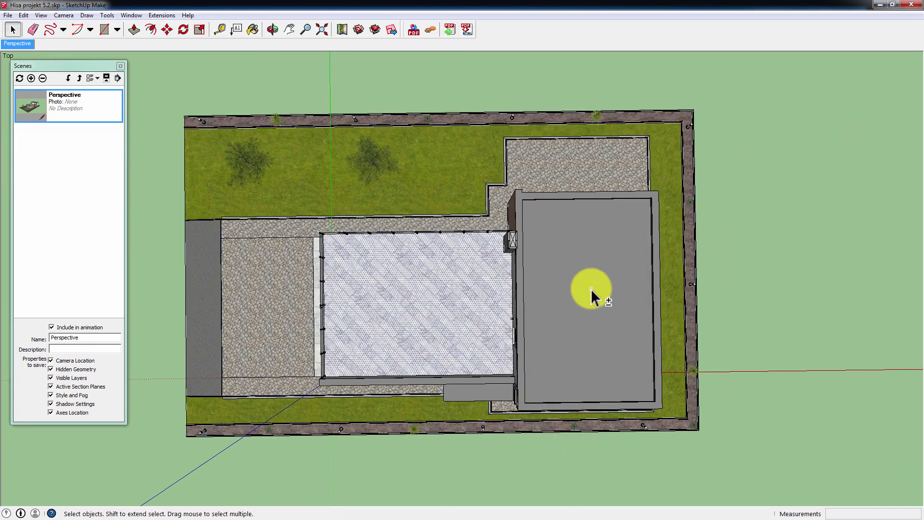
{"action": "left_click", "coordinate": [591, 287], "text": "shift"}
{"action": "right_click", "coordinate": [593, 227]}
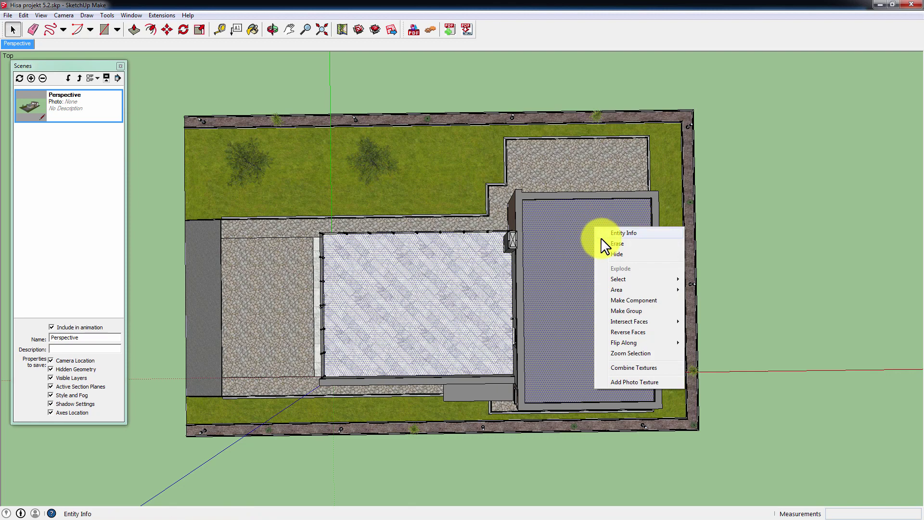
{"action": "left_click", "coordinate": [637, 255]}
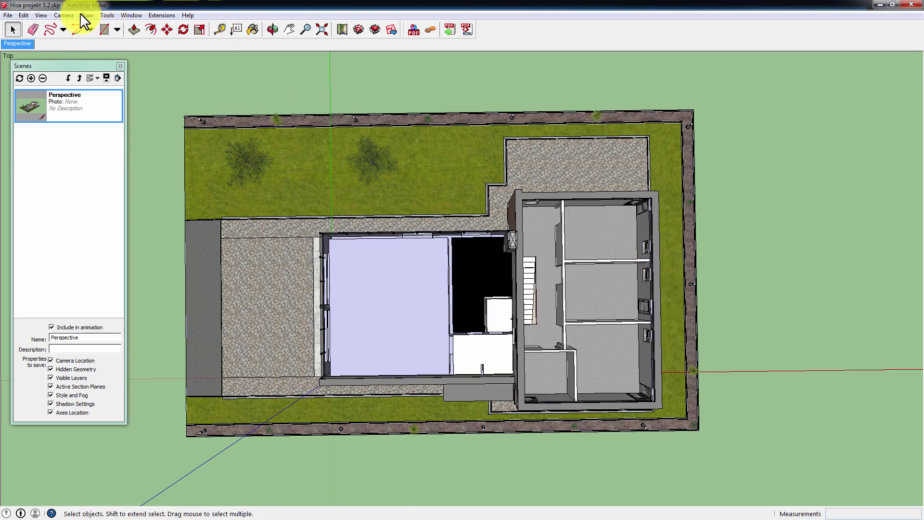
- Switch the camera to Parallel Projection for the top-down view
{"action": "left_click", "coordinate": [62, 16]}
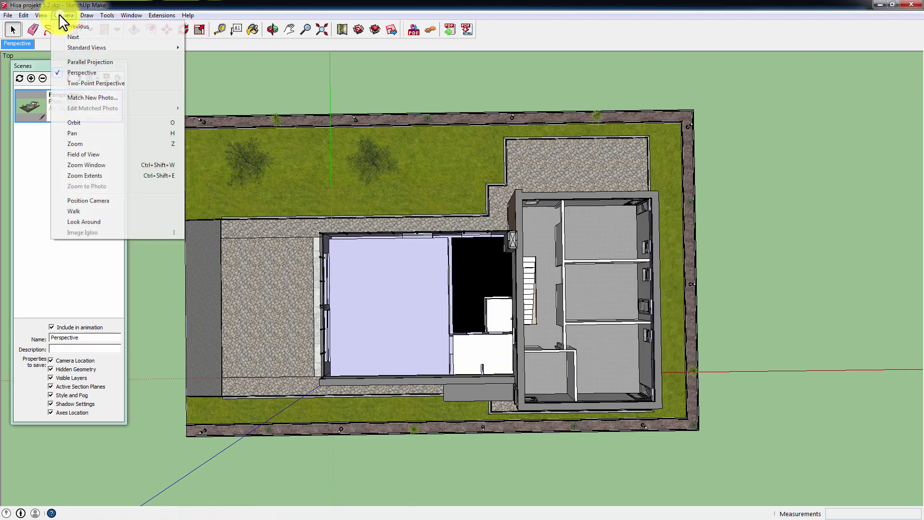
{"action": "left_click", "coordinate": [84, 65]}
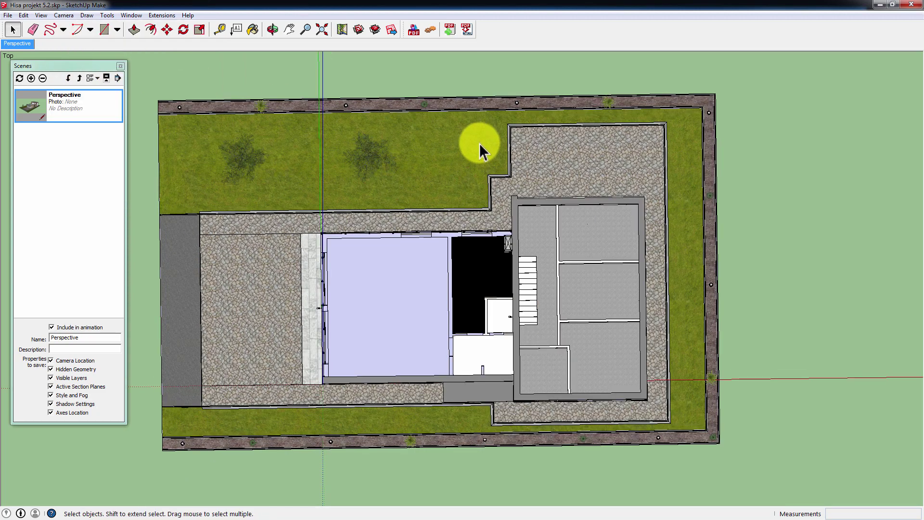
{"action": "key", "text": "o"}
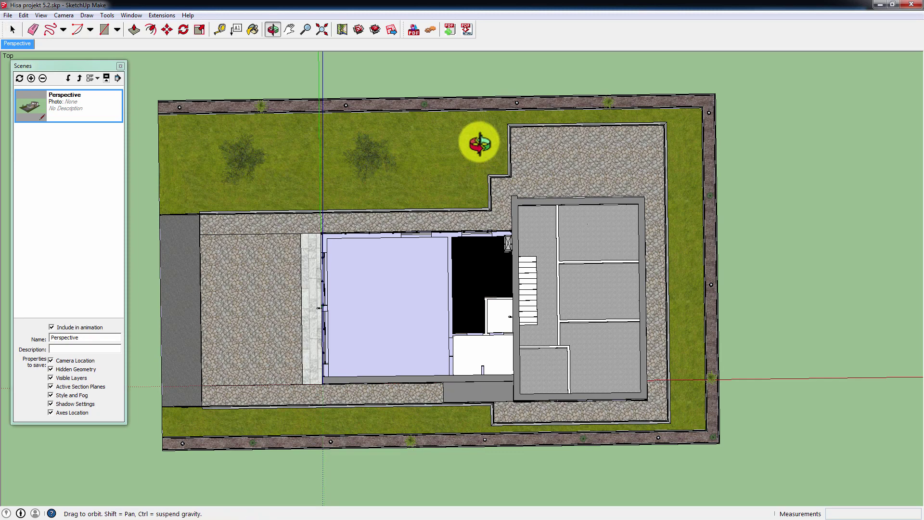
{"action": "left_click_drag", "start_coordinate": [479, 143], "coordinate": [479, 142]}
{"action": "key", "text": "space"}
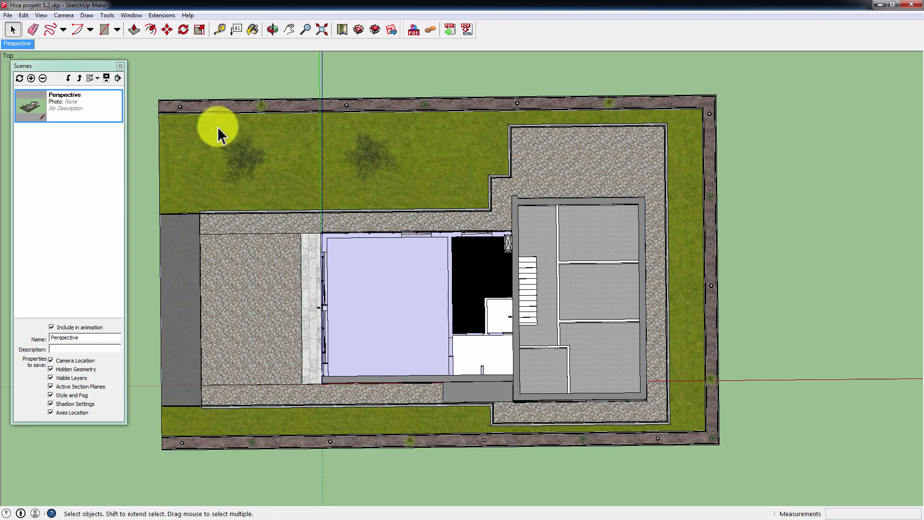
- Add a scene named 'Plan' and test switching between the Perspective and Plan scenes
{"action": "left_click", "coordinate": [30, 78]}
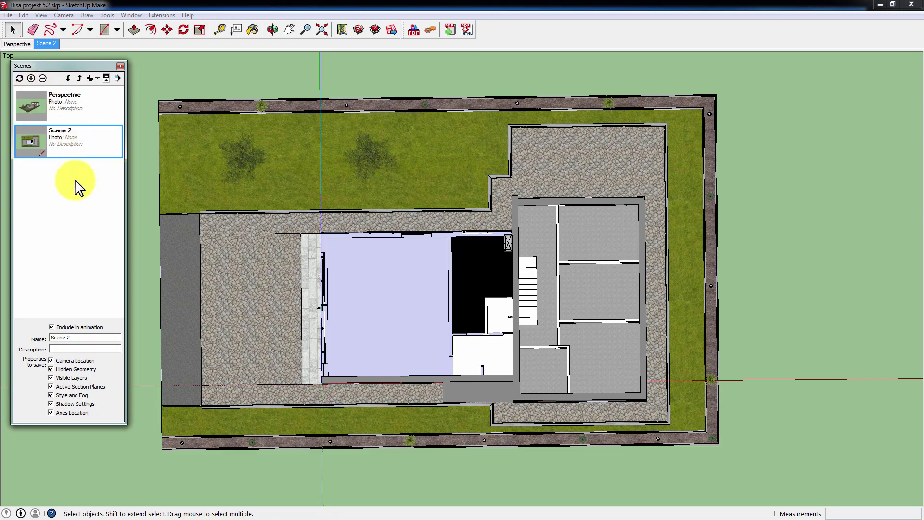
{"action": "left_click_drag", "start_coordinate": [79, 337], "coordinate": [3, 334]}
{"action": "type", "text": "P"}
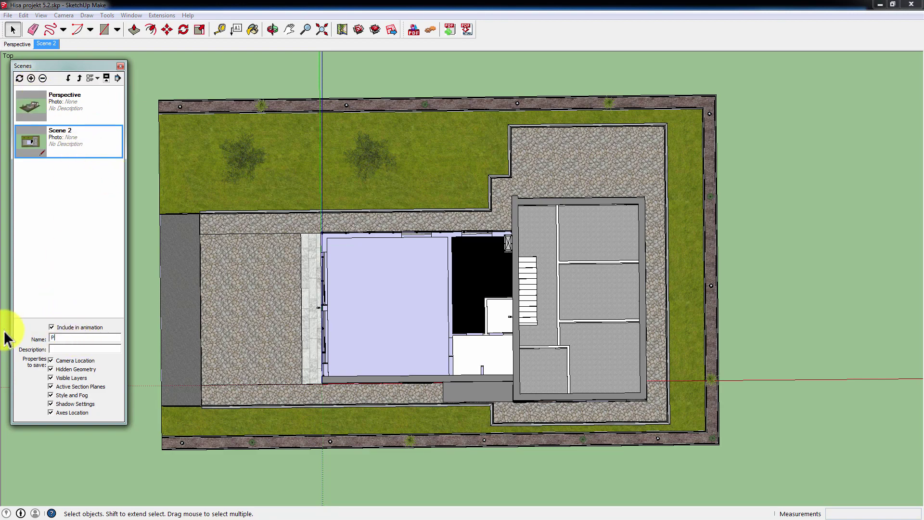
{"action": "type", "text": "lan"}
{"action": "key", "text": "Return"}
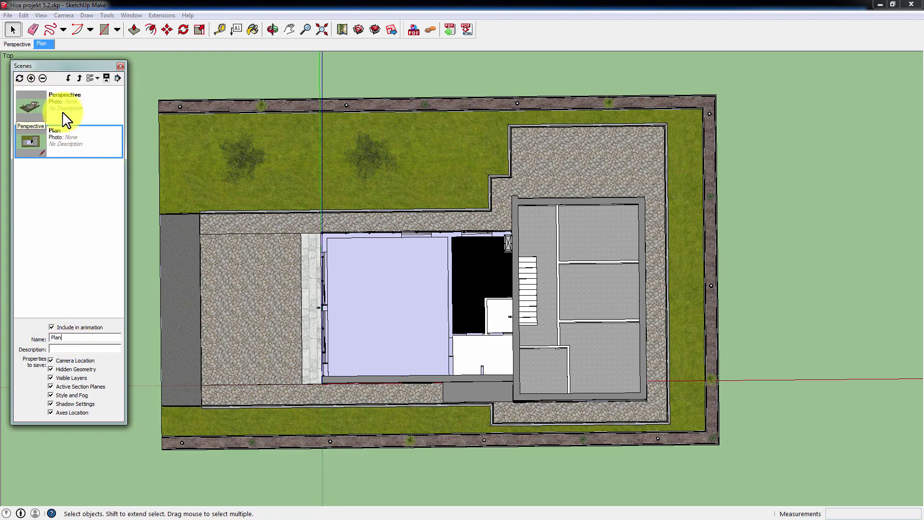
{"action": "left_click", "coordinate": [75, 107]}
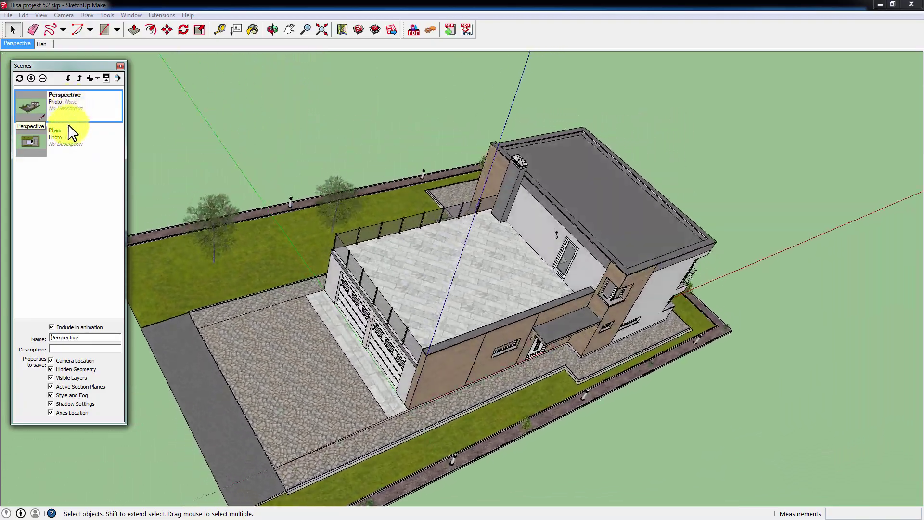
{"action": "left_click", "coordinate": [73, 140]}
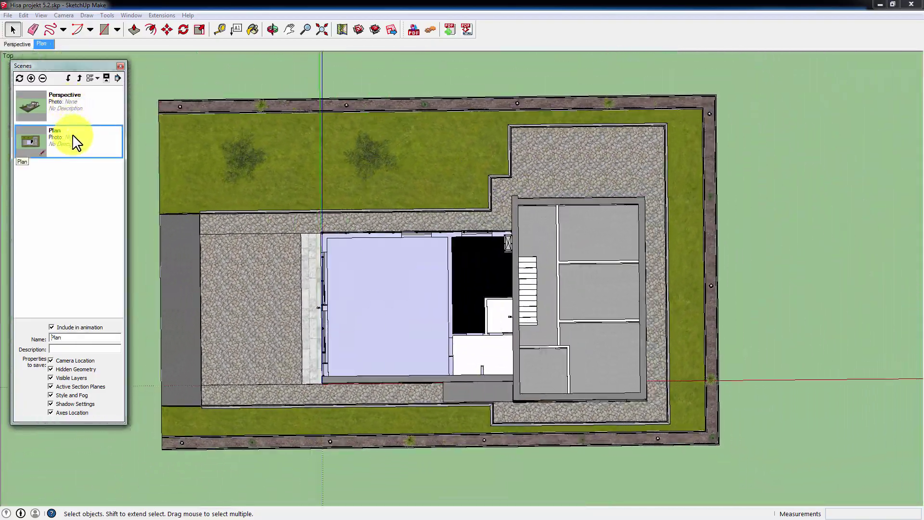
{"action": "left_click", "coordinate": [76, 107]}
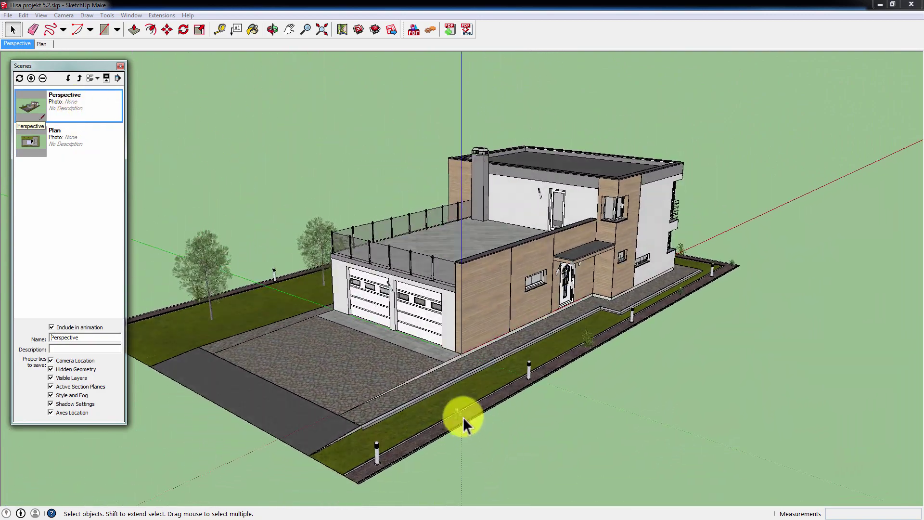
- Select the bollards, plants and trees along the lawn and house corner
{"action": "left_click", "coordinate": [377, 450]}
{"action": "left_click", "coordinate": [457, 412], "text": "shift"}
{"action": "left_click", "coordinate": [530, 370], "text": "shift"}
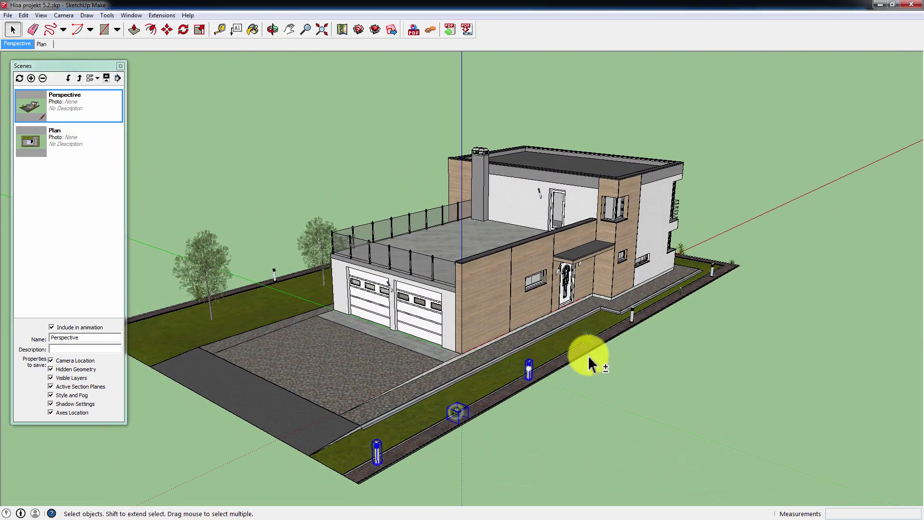
{"action": "left_click", "coordinate": [588, 337], "text": "shift"}
{"action": "left_click", "coordinate": [632, 316], "text": "shift"}
{"action": "left_click", "coordinate": [680, 290], "text": "shift"}
{"action": "left_click", "coordinate": [711, 275], "text": "shift"}
{"action": "left_click", "coordinate": [731, 262], "text": "shift"}
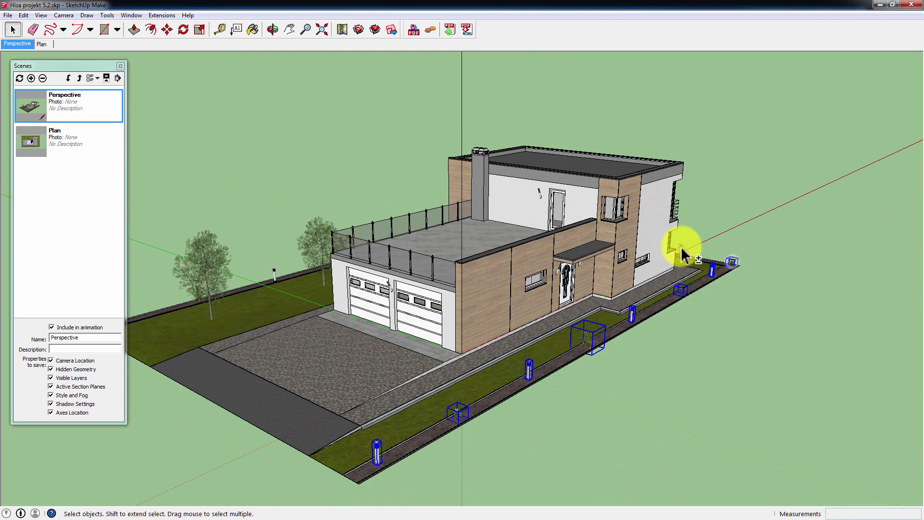
{"action": "left_click", "coordinate": [681, 247], "text": "shift"}
{"action": "left_click", "coordinate": [206, 256], "text": "shift"}
{"action": "left_click", "coordinate": [274, 271], "text": "shift"}
{"action": "left_click", "coordinate": [308, 236], "text": "shift"}
- Add the far-side bollard and plants to the selection and hide all the selected landscaping
{"action": "middle_click_drag", "start_coordinate": [332, 236], "coordinate": [590, 222]}
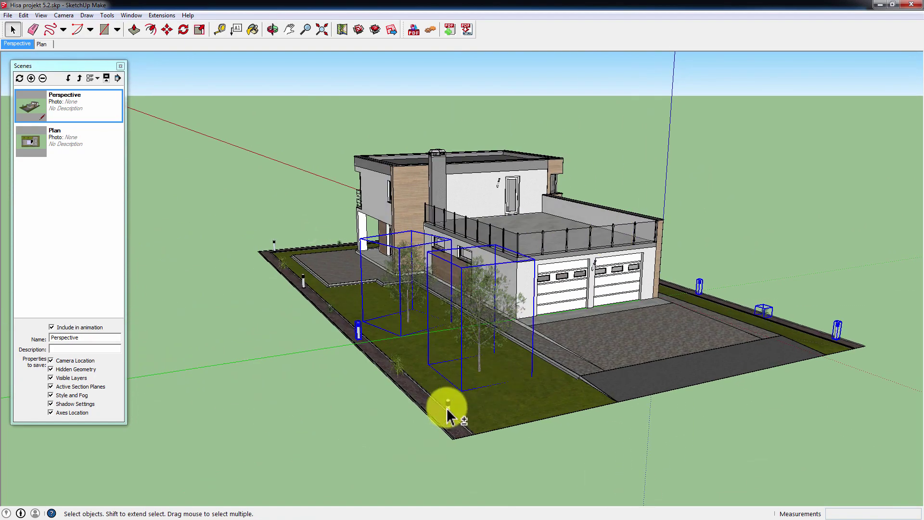
{"action": "left_click", "coordinate": [448, 409], "text": "shift"}
{"action": "left_click", "coordinate": [395, 369], "text": "shift"}
{"action": "left_click", "coordinate": [331, 309], "text": "shift"}
{"action": "middle_click_drag", "start_coordinate": [278, 264], "coordinate": [299, 316]}
{"action": "mouse_move", "coordinate": [458, 294]}
{"action": "middle_mouse_down"}
{"action": "mouse_move", "coordinate": [124, 299]}
{"action": "mouse_move", "coordinate": [551, 316]}
{"action": "mouse_move", "coordinate": [472, 295]}
{"action": "middle_mouse_up"}
{"action": "right_click", "coordinate": [461, 383]}
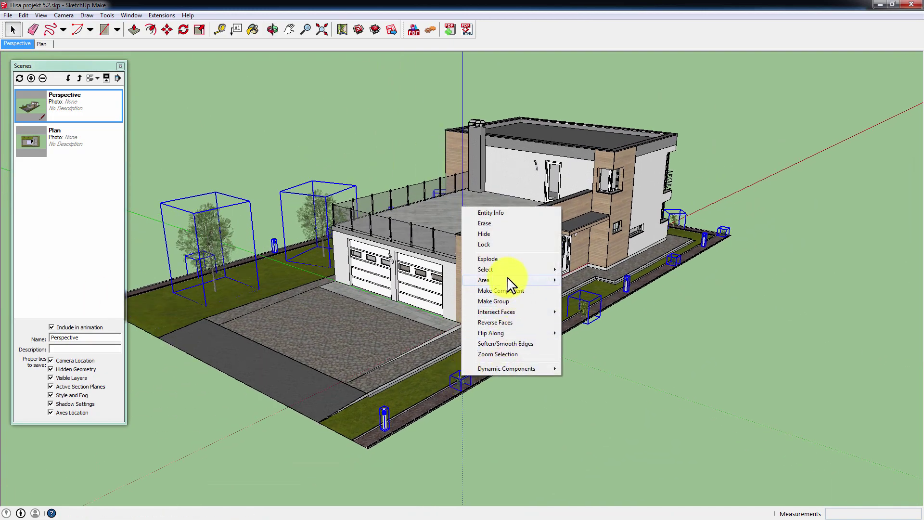
{"action": "left_click", "coordinate": [501, 236]}
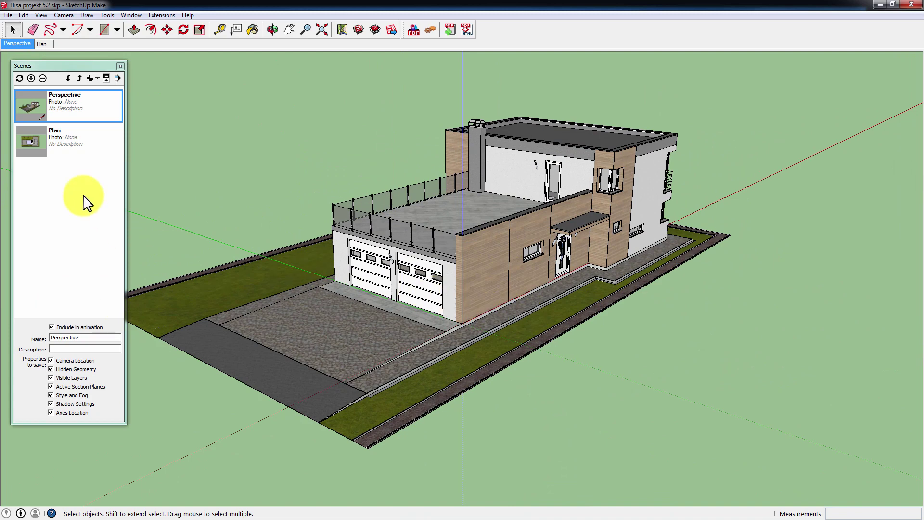
- Add a scene without the landscaping named 'Structure'
{"action": "left_click", "coordinate": [31, 78]}
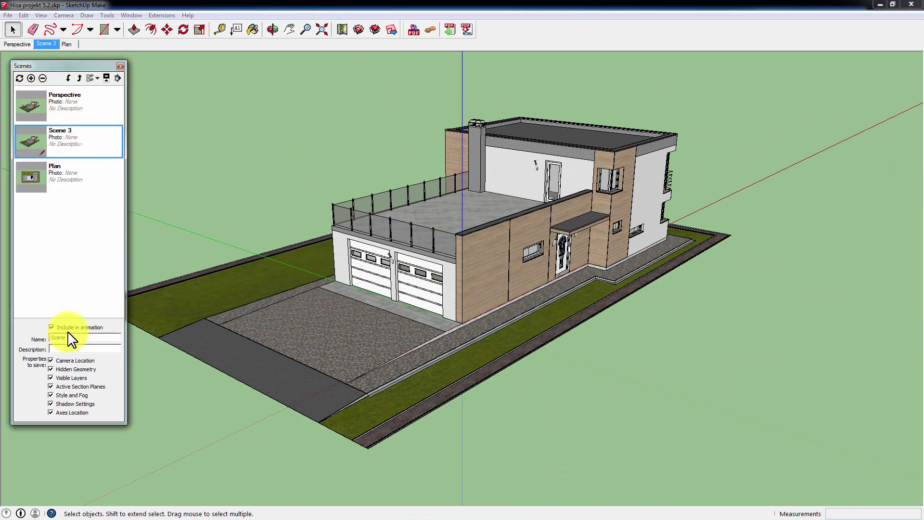
{"action": "left_click_drag", "start_coordinate": [68, 338], "coordinate": [11, 345]}
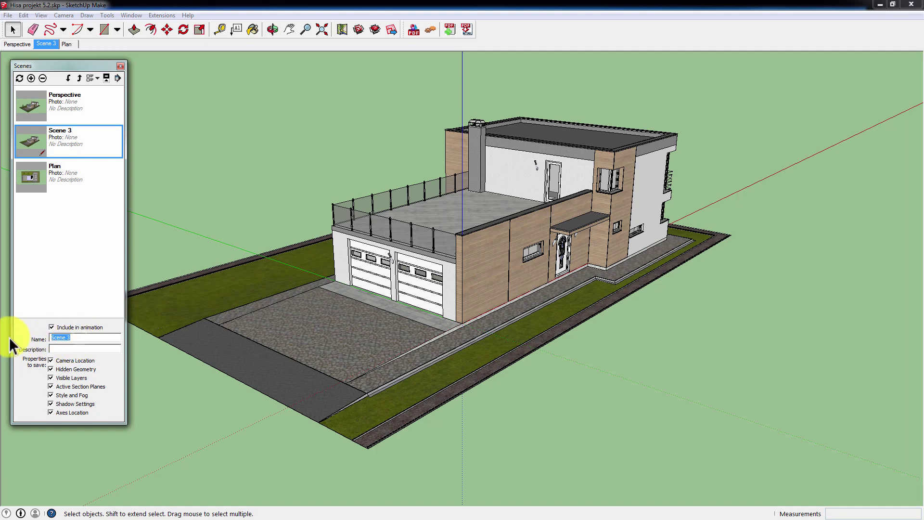
{"action": "type", "text": "Structure"}
{"action": "key", "text": "Return"}
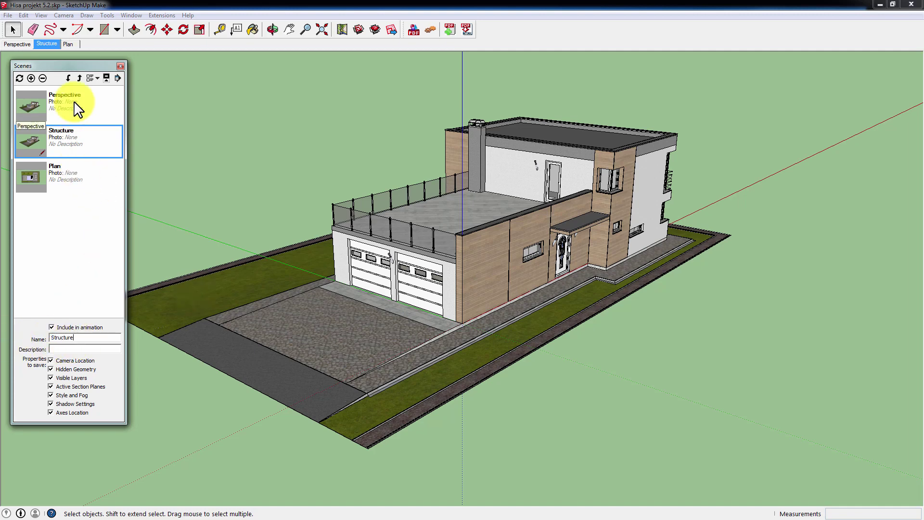
- View the Perspective, Structure and Plan scenes in turn, ending on Structure
{"action": "double_click", "coordinate": [77, 109]}
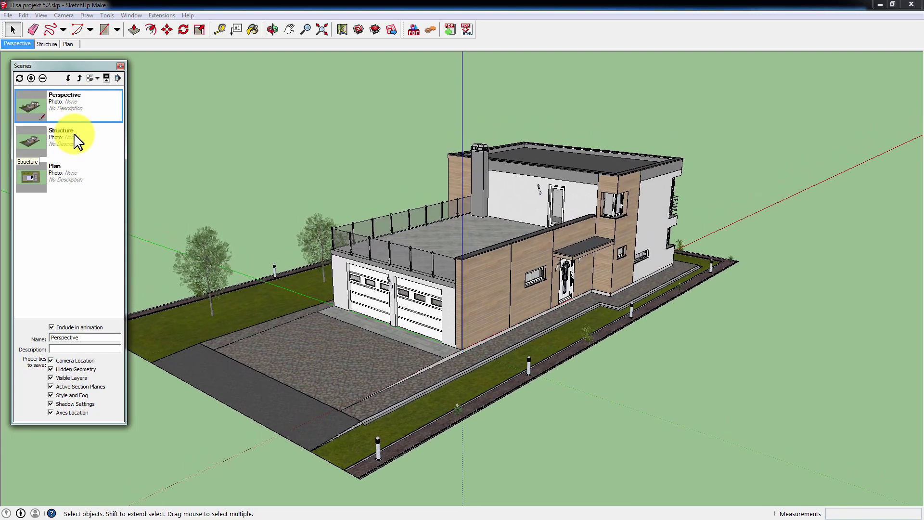
{"action": "double_click", "coordinate": [77, 141]}
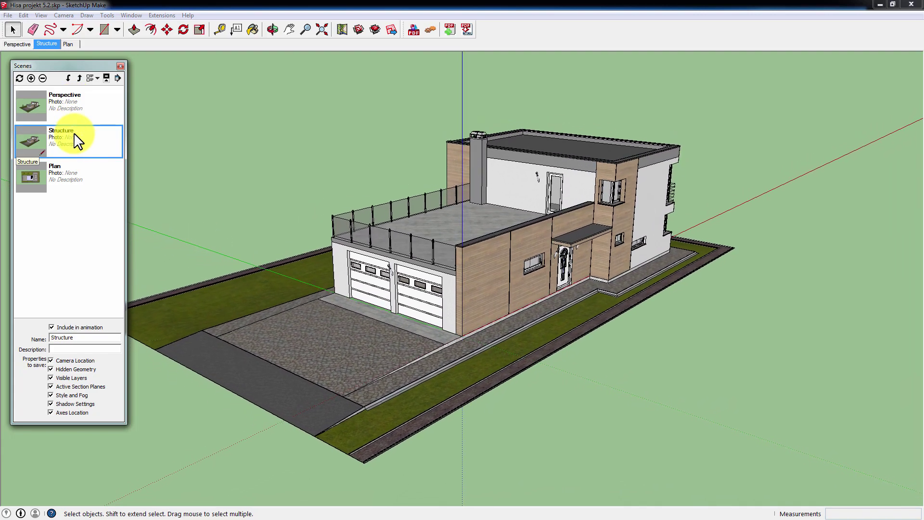
{"action": "double_click", "coordinate": [71, 175]}
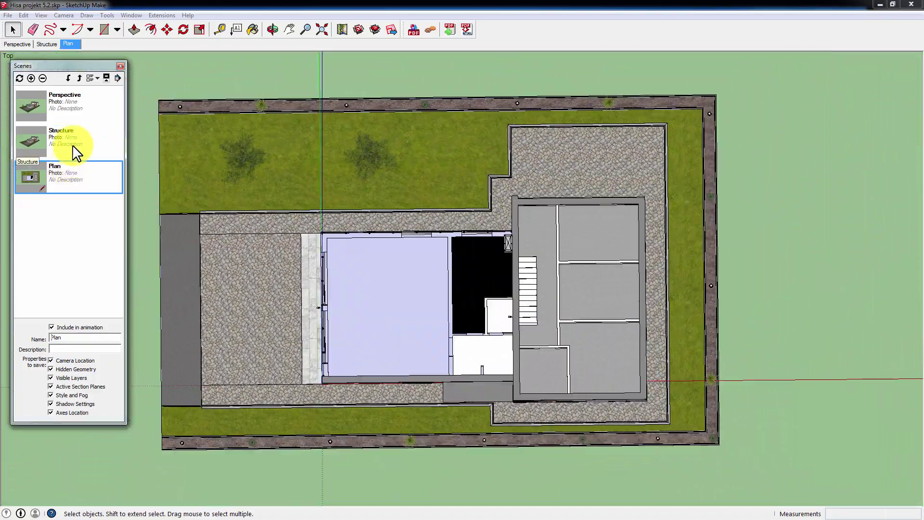
{"action": "double_click", "coordinate": [72, 144]}
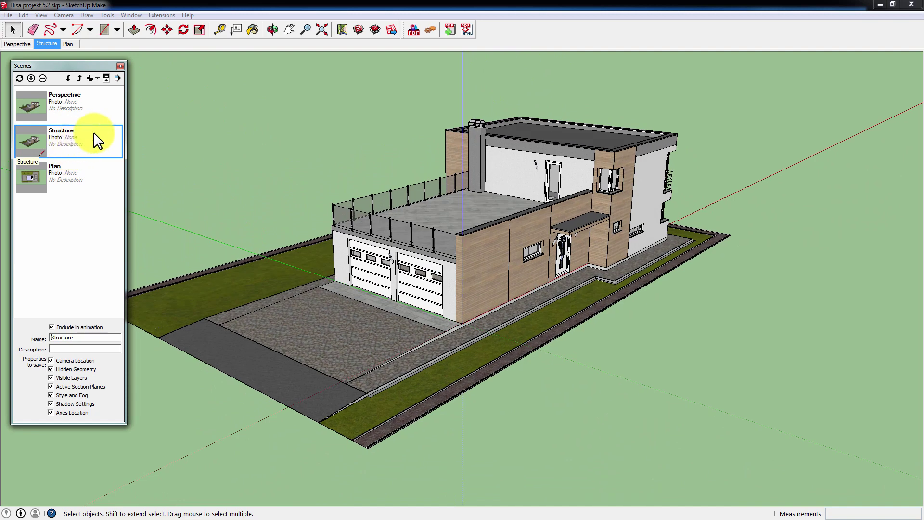
- Export the model as 3D PDF 'pdf_test' with the Active View, Perspective, Plan and Structure cameras
{"action": "left_click", "coordinate": [164, 16]}
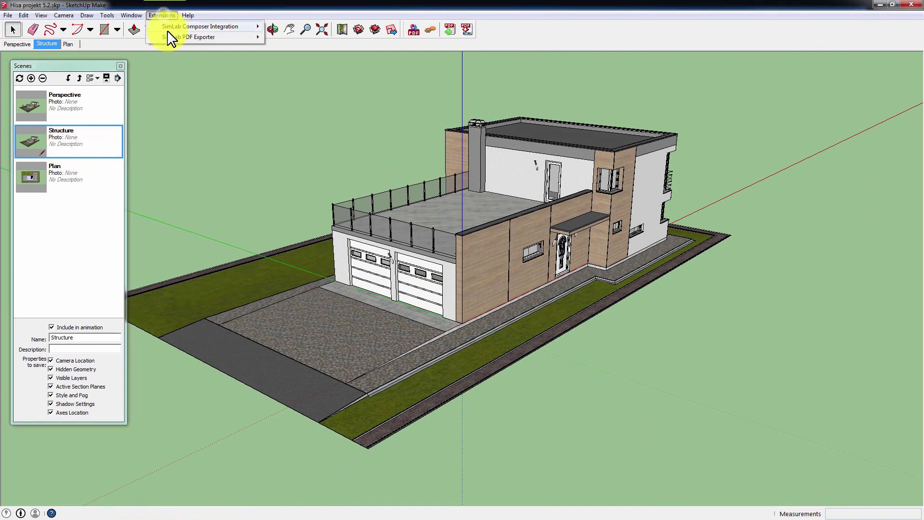
{"action": "mouse_move", "coordinate": [174, 37]}
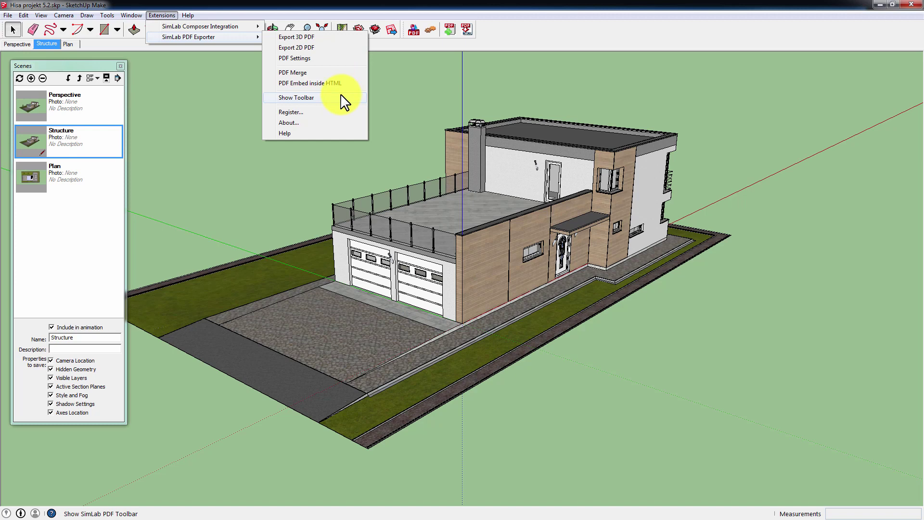
{"action": "left_click", "coordinate": [330, 37]}
{"action": "type", "text": "pdf"}
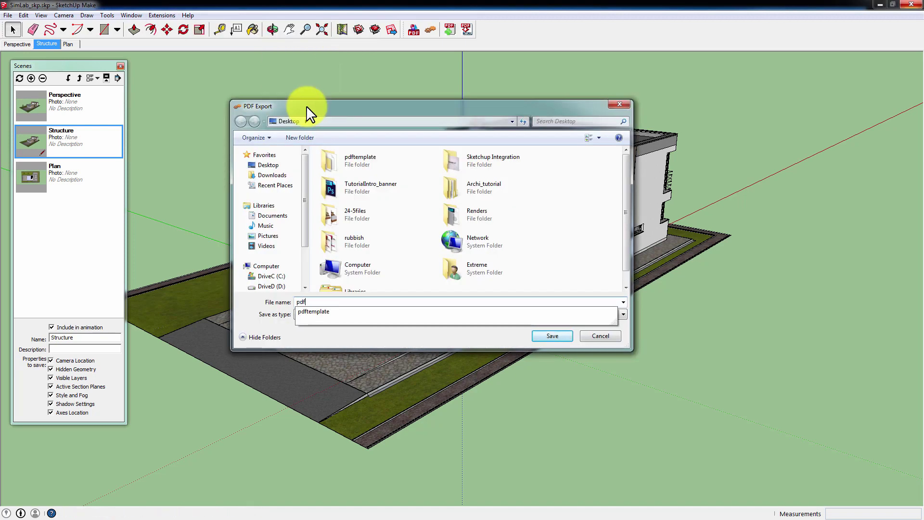
{"action": "type", "text": "_test"}
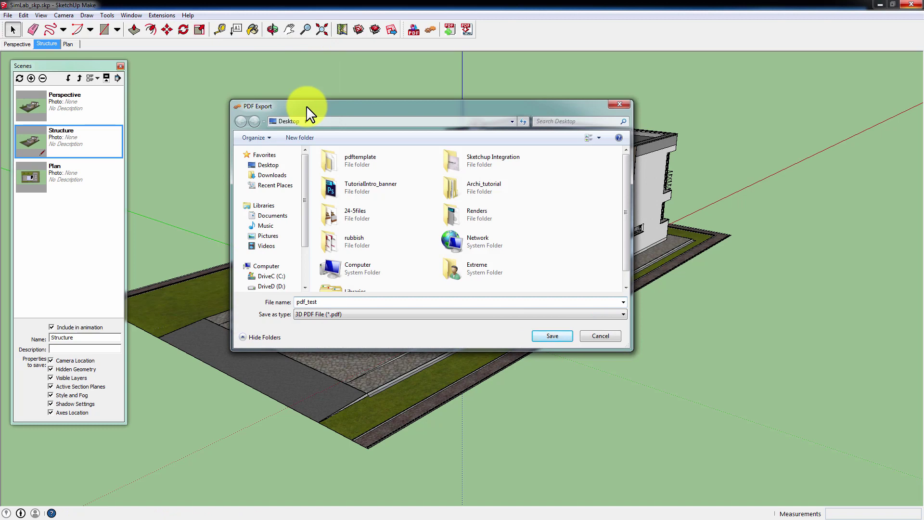
{"action": "left_click", "coordinate": [549, 336]}
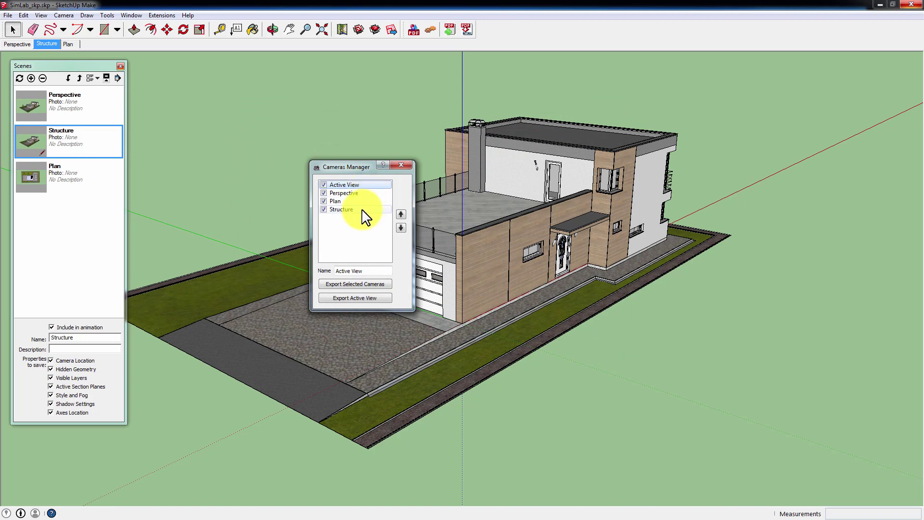
{"action": "left_click", "coordinate": [375, 288]}
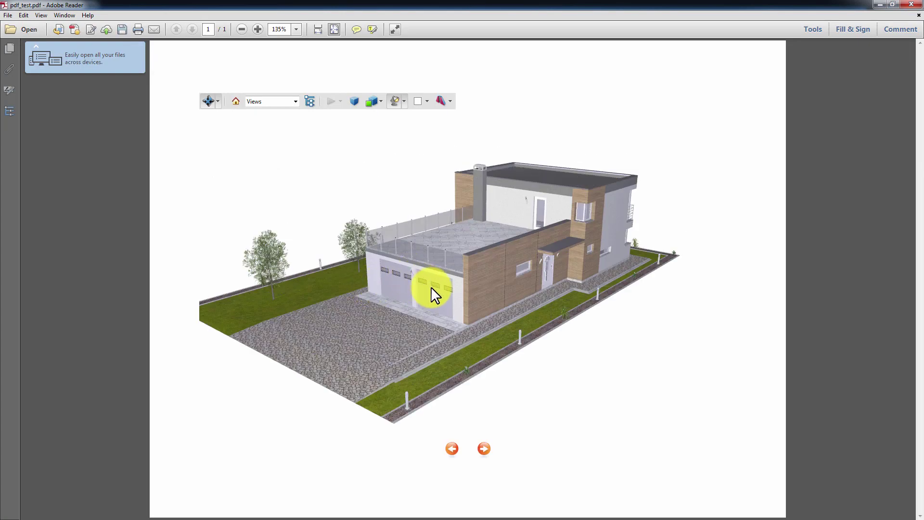
- Rotate the 3D house and step through its saved views, including the top-down plan, with the next-view button
{"action": "left_click_drag", "start_coordinate": [432, 287], "coordinate": [460, 260]}
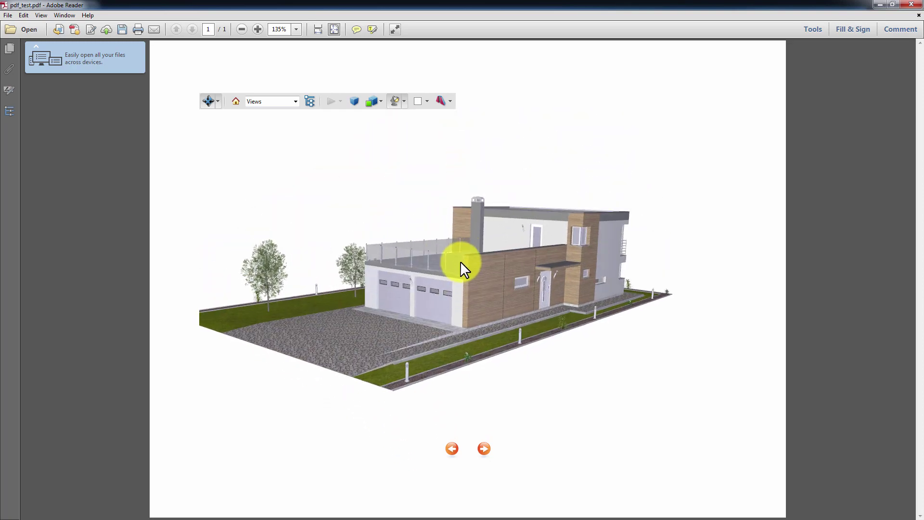
{"action": "left_click", "coordinate": [483, 451]}
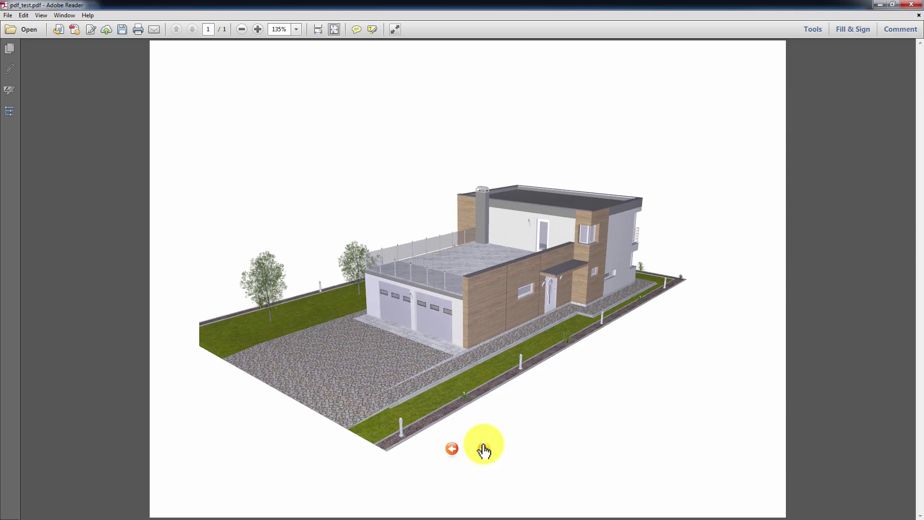
{"action": "left_click", "coordinate": [484, 450]}
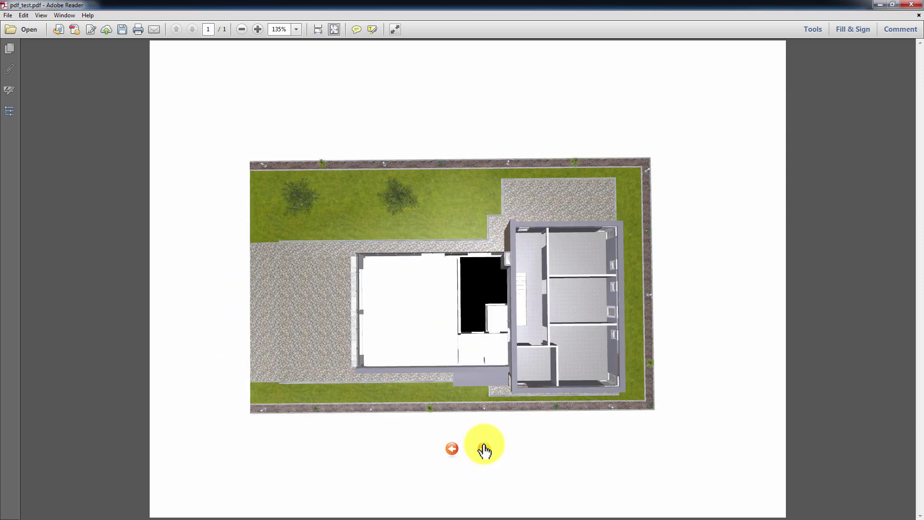
{"action": "left_click", "coordinate": [484, 451]}
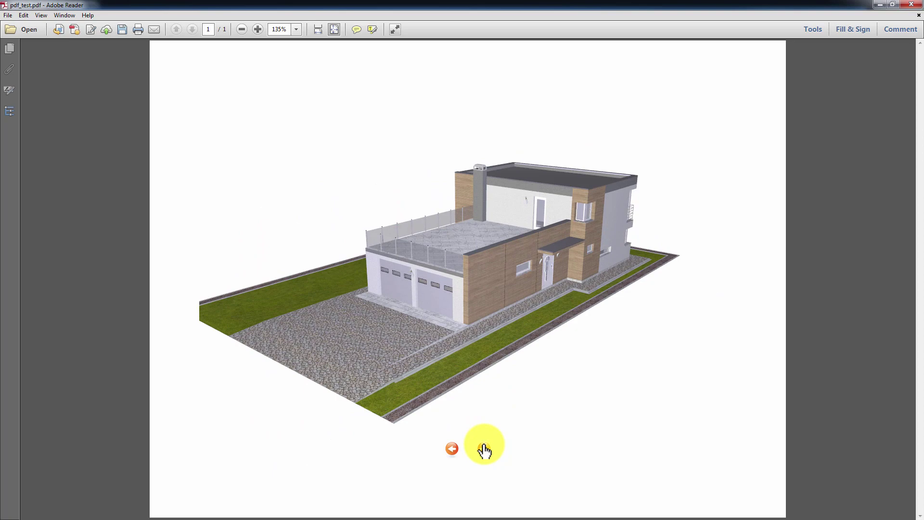
{"action": "left_click", "coordinate": [484, 450]}
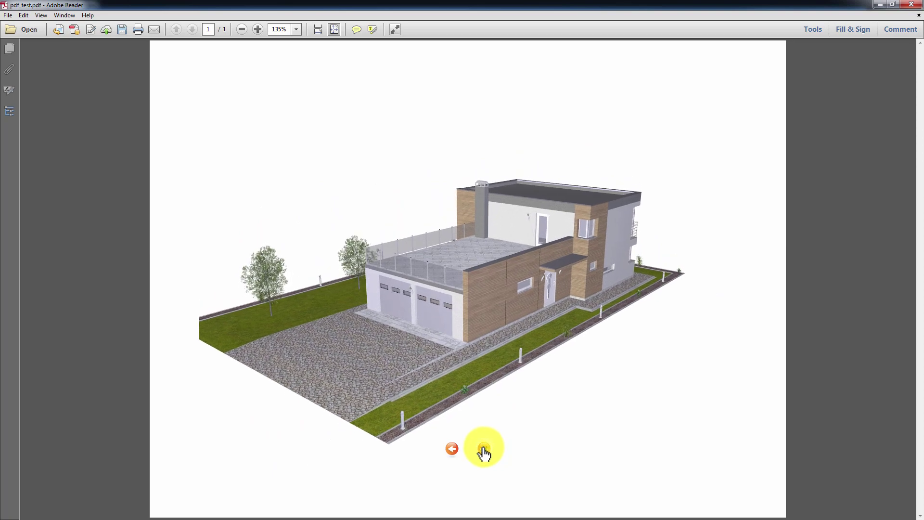
{"action": "left_click", "coordinate": [484, 450]}
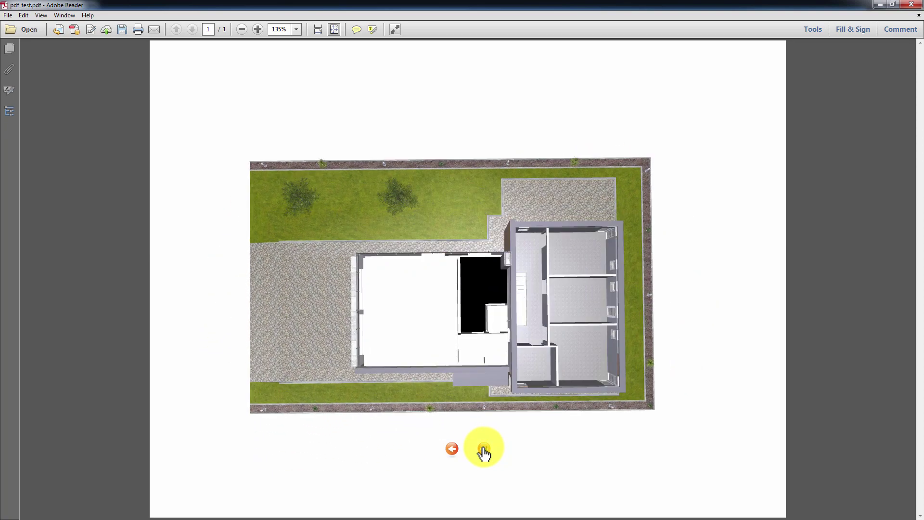
{"action": "left_click", "coordinate": [452, 450]}
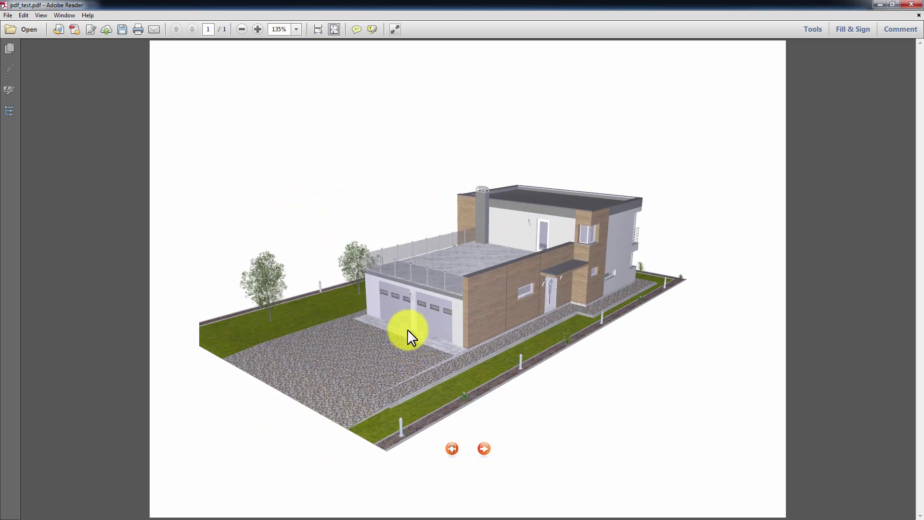
{"action": "left_click_drag", "start_coordinate": [429, 289], "coordinate": [419, 272]}
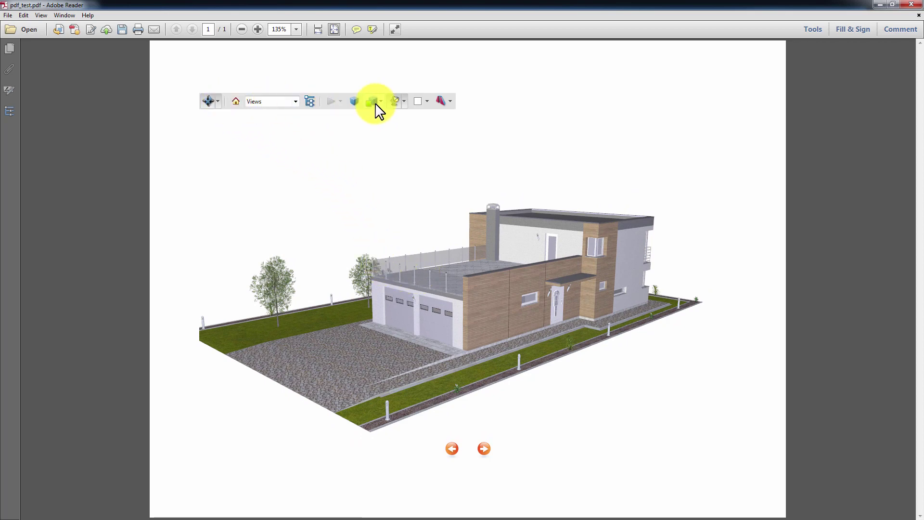
- Spin and then pan the 3D house using the Spin and Pan navigation modes
{"action": "left_click", "coordinate": [219, 103]}
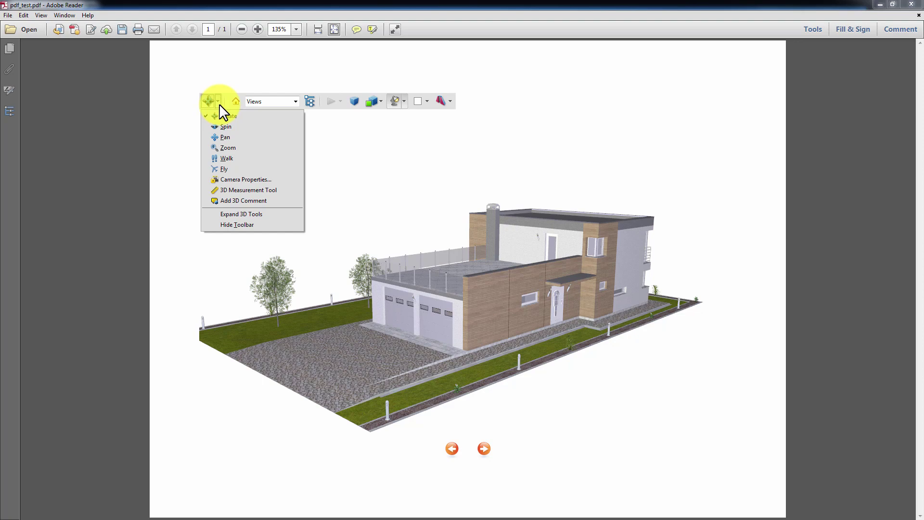
{"action": "left_click", "coordinate": [230, 126]}
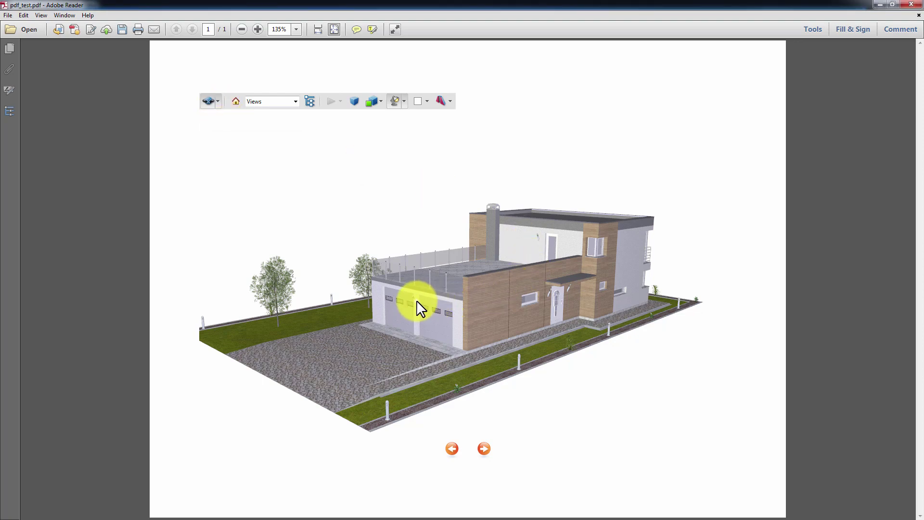
{"action": "mouse_move", "coordinate": [417, 299]}
{"action": "left_mouse_down"}
{"action": "mouse_move", "coordinate": [460, 297]}
{"action": "mouse_move", "coordinate": [473, 334]}
{"action": "mouse_move", "coordinate": [453, 288]}
{"action": "mouse_move", "coordinate": [401, 292]}
{"action": "mouse_move", "coordinate": [421, 291]}
{"action": "left_mouse_up"}
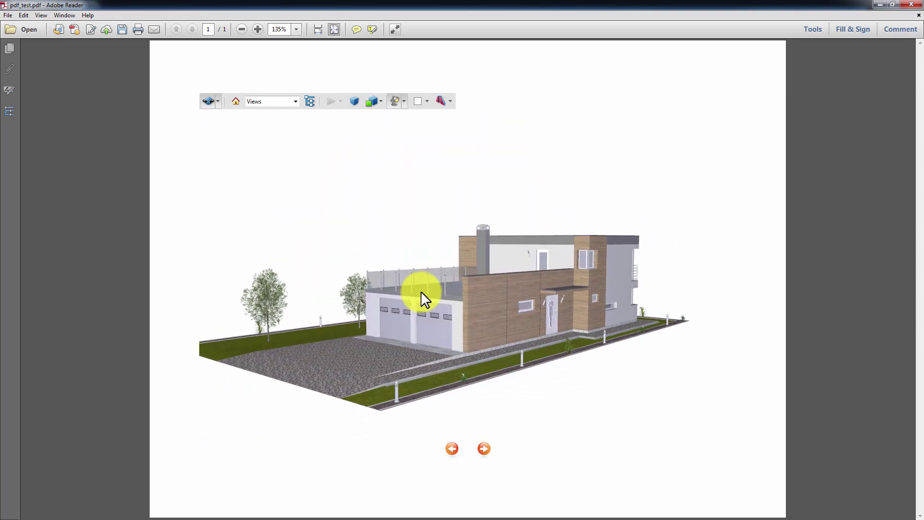
{"action": "left_click", "coordinate": [216, 102]}
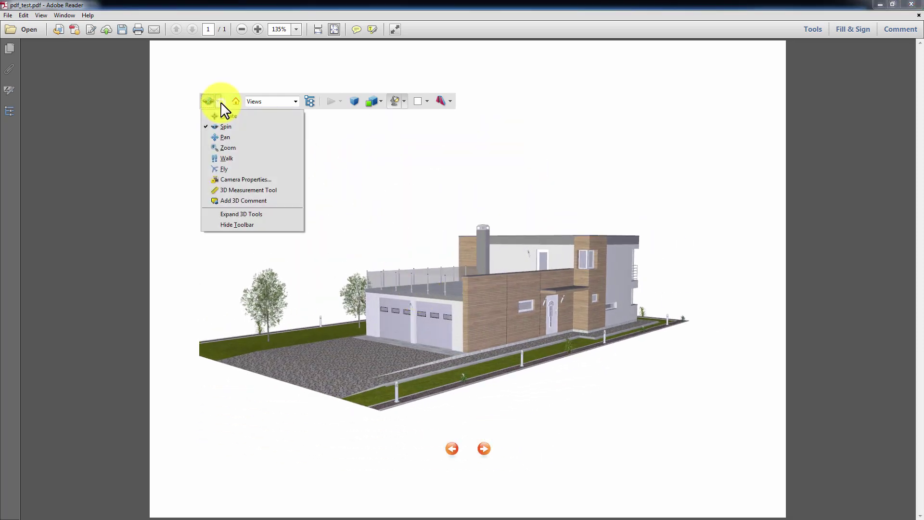
{"action": "left_click", "coordinate": [226, 137]}
{"action": "mouse_move", "coordinate": [480, 274]}
{"action": "left_mouse_down"}
{"action": "mouse_move", "coordinate": [363, 305]}
{"action": "mouse_move", "coordinate": [543, 284]}
{"action": "mouse_move", "coordinate": [472, 264]}
{"action": "mouse_move", "coordinate": [464, 182]}
{"action": "mouse_move", "coordinate": [473, 284]}
{"action": "left_mouse_up"}
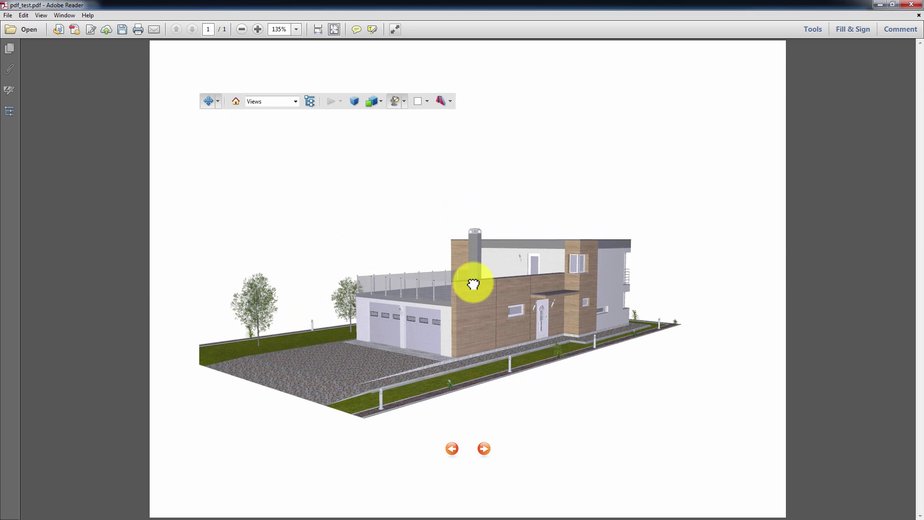
- Zoom out, walk closer to the garage side of the house, then return to Rotate mode
{"action": "left_click", "coordinate": [219, 102]}
{"action": "left_click", "coordinate": [228, 148]}
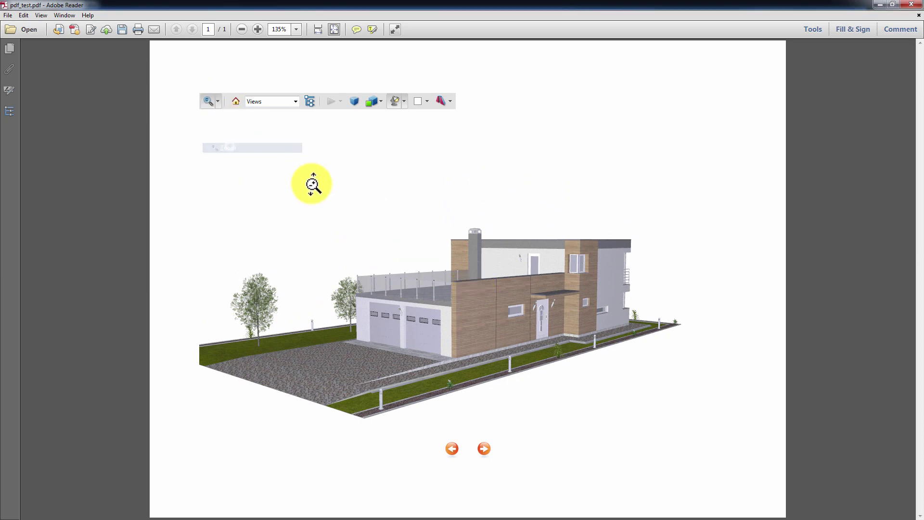
{"action": "left_click_drag", "start_coordinate": [478, 299], "coordinate": [475, 326]}
{"action": "left_click", "coordinate": [218, 102]}
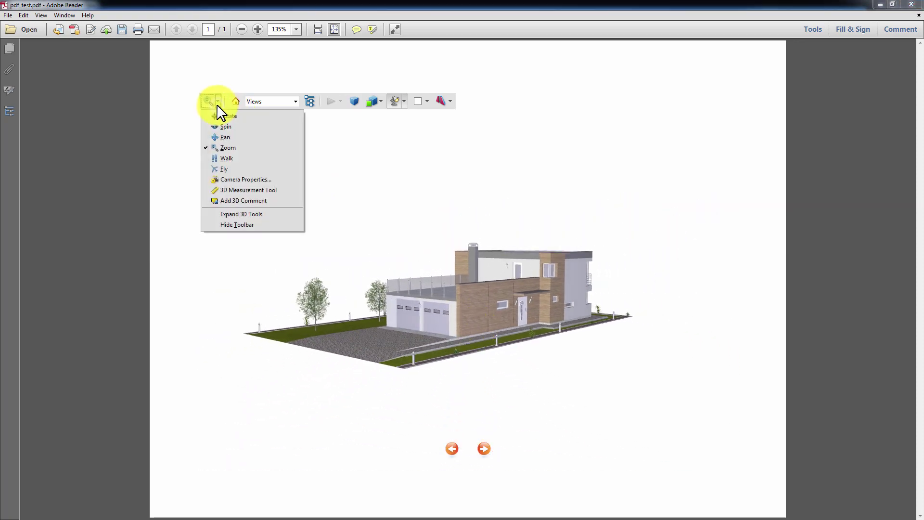
{"action": "left_click", "coordinate": [227, 159]}
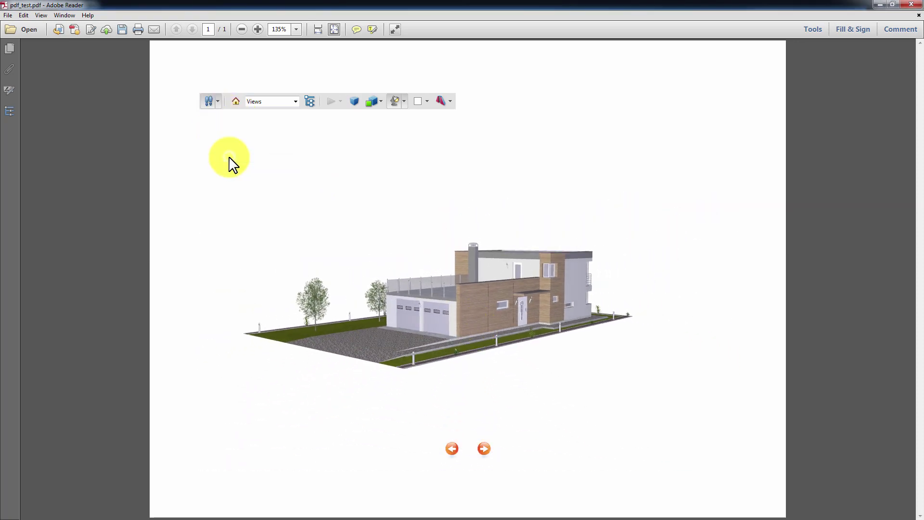
{"action": "left_click_drag", "start_coordinate": [430, 310], "coordinate": [436, 197]}
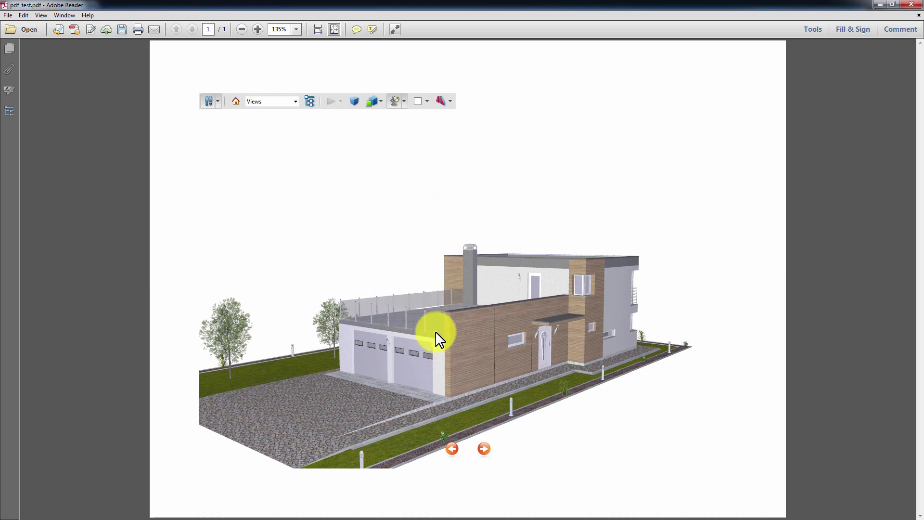
{"action": "mouse_move", "coordinate": [435, 337]}
{"action": "left_mouse_down"}
{"action": "mouse_move", "coordinate": [437, 273]}
{"action": "mouse_move", "coordinate": [395, 266]}
{"action": "mouse_move", "coordinate": [452, 244]}
{"action": "mouse_move", "coordinate": [408, 219]}
{"action": "mouse_move", "coordinate": [351, 212]}
{"action": "mouse_move", "coordinate": [417, 221]}
{"action": "mouse_move", "coordinate": [433, 256]}
{"action": "mouse_move", "coordinate": [437, 353]}
{"action": "left_mouse_up"}
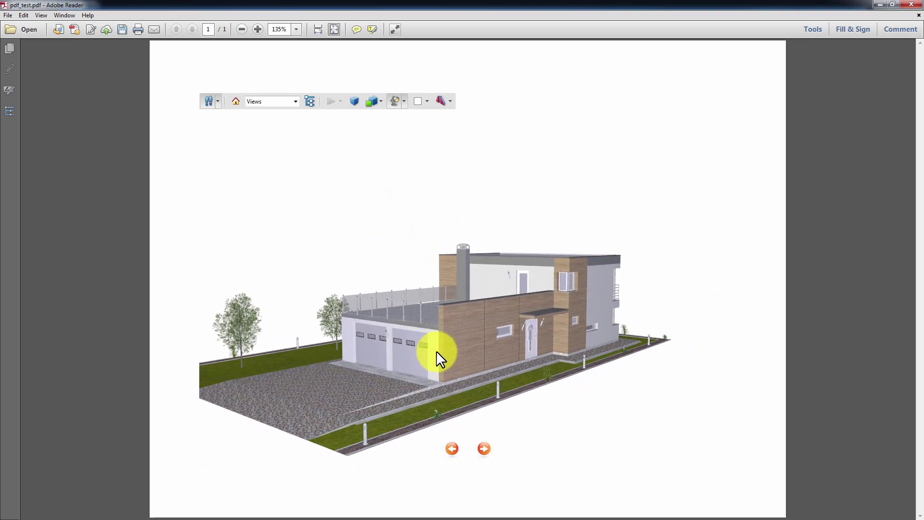
{"action": "left_click", "coordinate": [219, 102]}
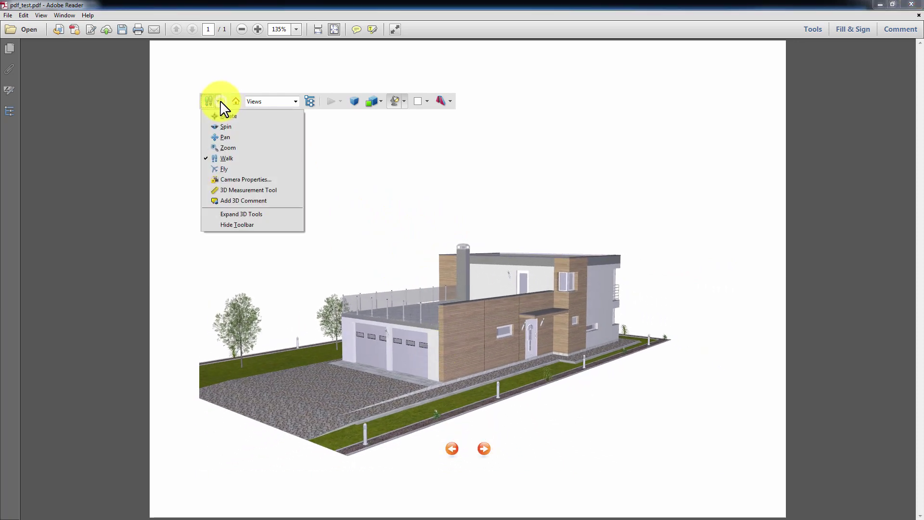
{"action": "left_click", "coordinate": [249, 115]}
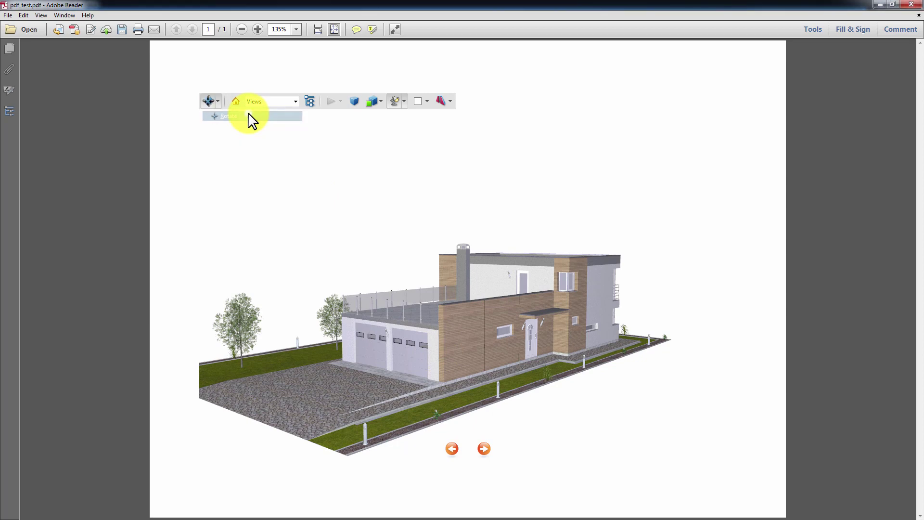
- Cycle the Views dropdown through Perspective and Plan back to Active View, then open the Model Tree
{"action": "left_click", "coordinate": [296, 102]}
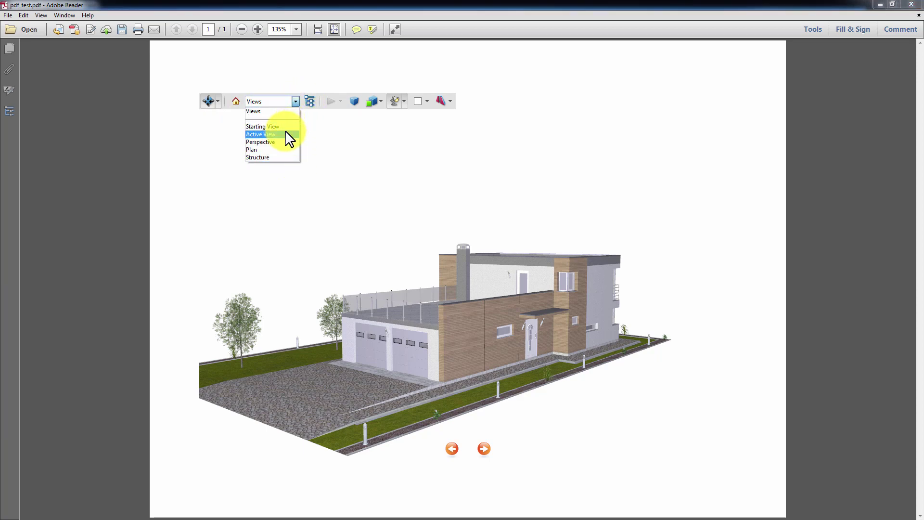
{"action": "left_click", "coordinate": [286, 134]}
{"action": "left_click", "coordinate": [295, 101]}
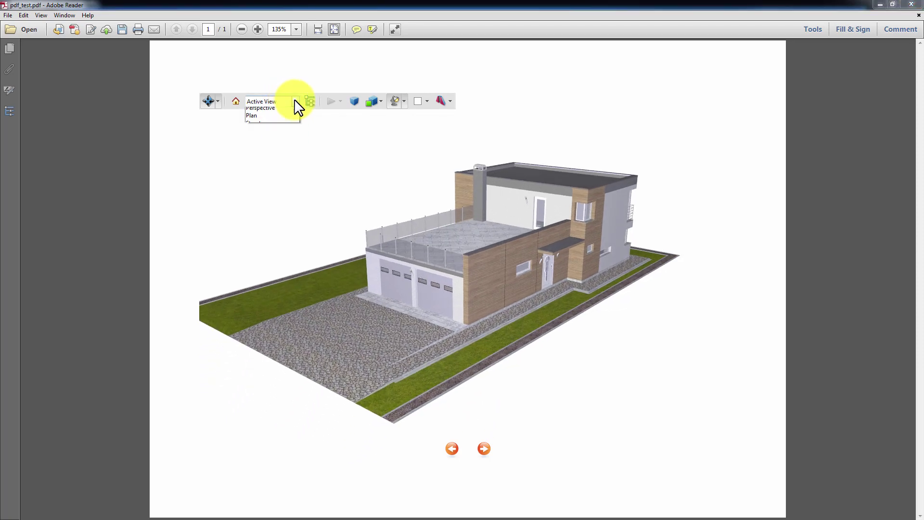
{"action": "left_click", "coordinate": [274, 142]}
{"action": "left_click", "coordinate": [295, 102]}
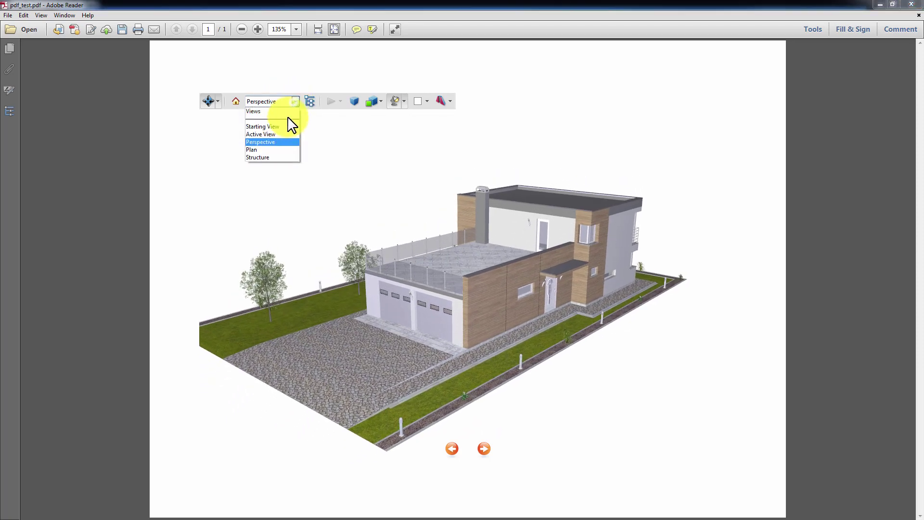
{"action": "left_click", "coordinate": [276, 150]}
{"action": "left_click", "coordinate": [295, 102]}
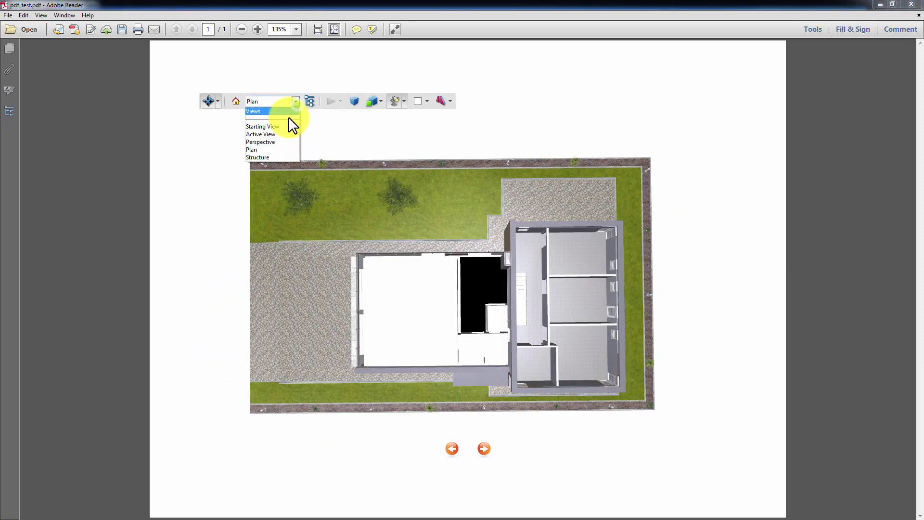
{"action": "left_click", "coordinate": [282, 134]}
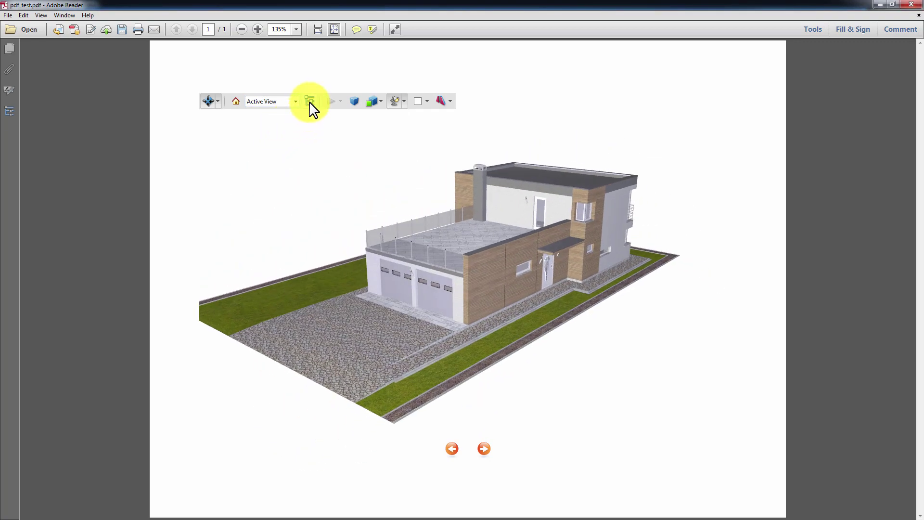
{"action": "left_click", "coordinate": [311, 107]}
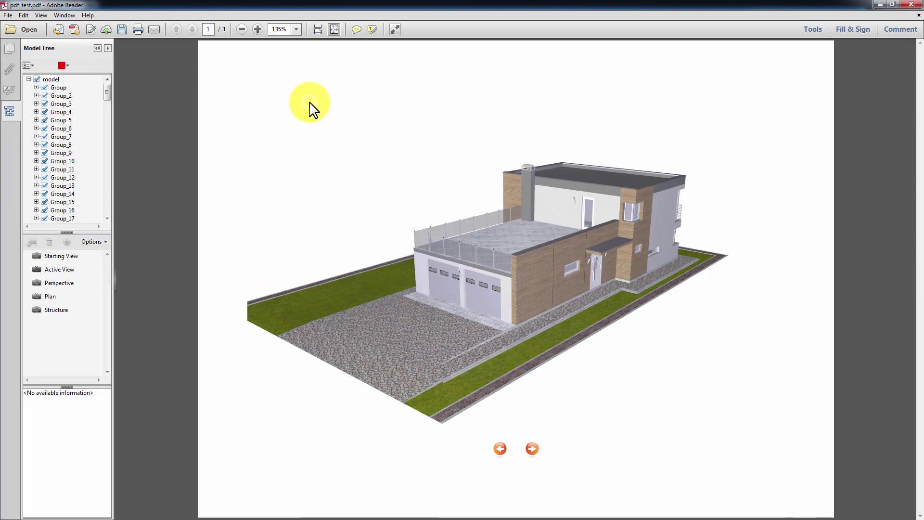
- Select Group_14 and Group_9 in the Model Tree, then pick the wood-clad wall in the model
{"action": "mouse_move", "coordinate": [107, 94]}
{"action": "left_mouse_down"}
{"action": "mouse_move", "coordinate": [104, 152]}
{"action": "mouse_move", "coordinate": [106, 76]}
{"action": "left_mouse_up"}
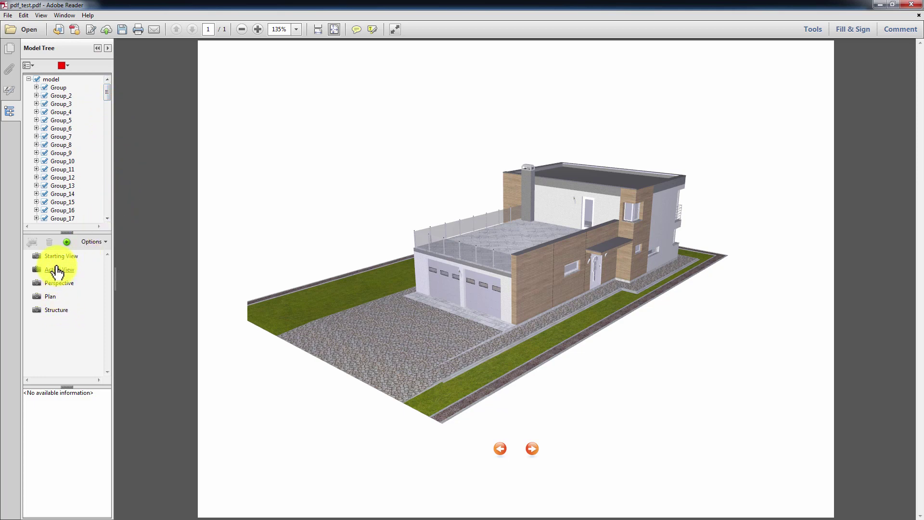
{"action": "left_click", "coordinate": [54, 193]}
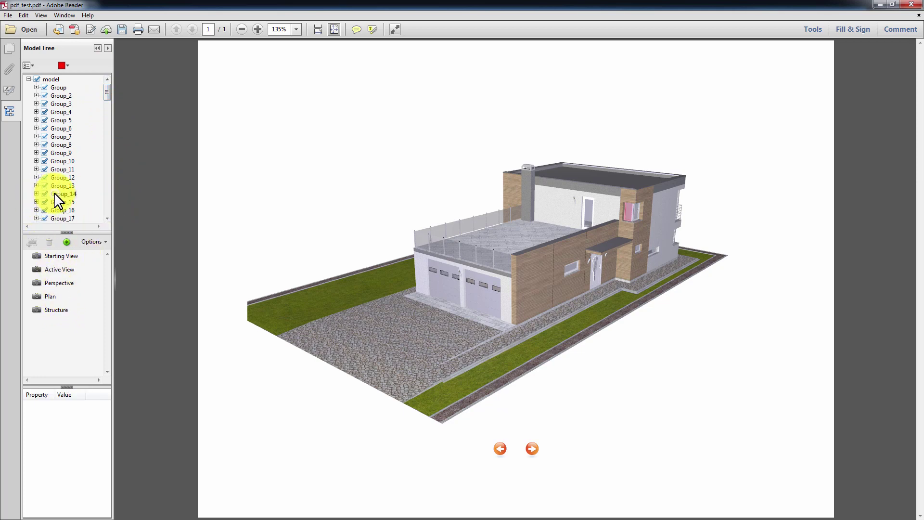
{"action": "left_click", "coordinate": [63, 152]}
{"action": "mouse_move", "coordinate": [563, 244]}
{"action": "left_click", "coordinate": [527, 278]}
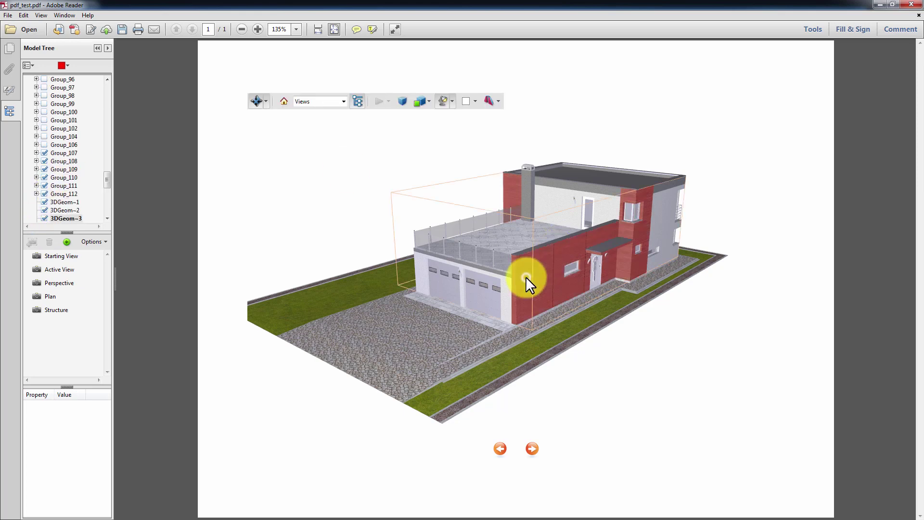
- Toggle the 3DGeom~3 wall's visibility off and on twice, leaving it visible
{"action": "left_click_drag", "start_coordinate": [108, 184], "coordinate": [109, 188]}
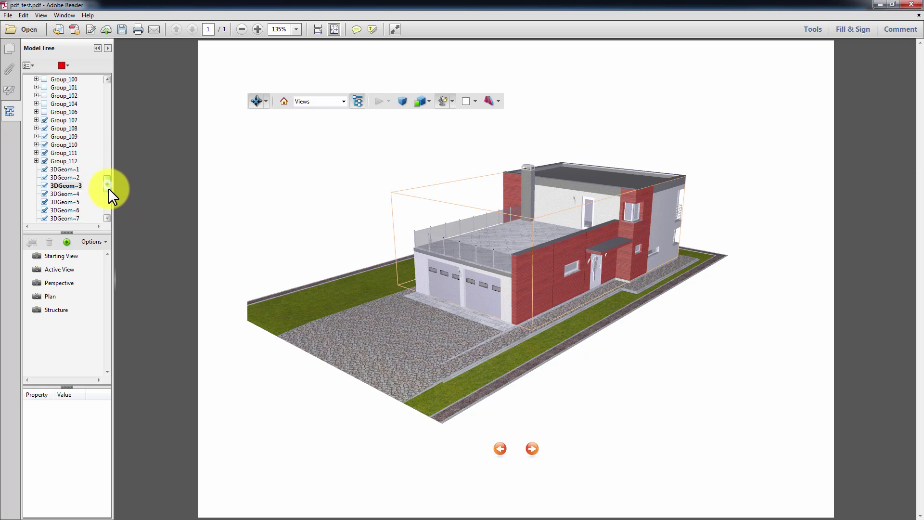
{"action": "left_click", "coordinate": [45, 186]}
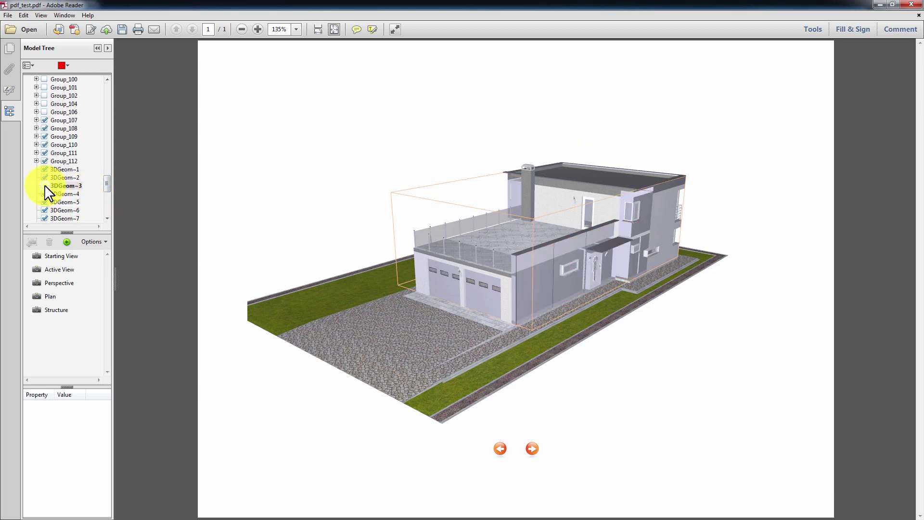
{"action": "left_click", "coordinate": [45, 186]}
{"action": "left_click", "coordinate": [45, 186]}
{"action": "left_click", "coordinate": [45, 185]}
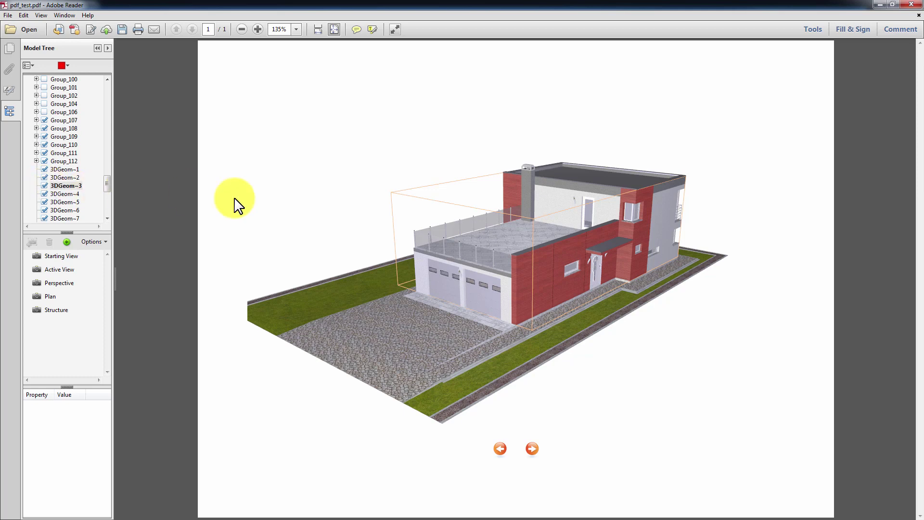
{"action": "mouse_move", "coordinate": [289, 207]}
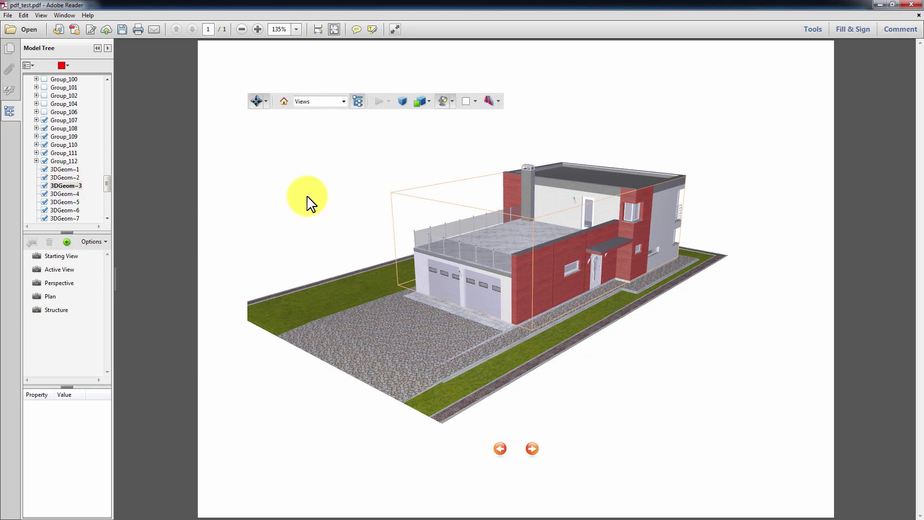
- Toggle orthographic projection on and off while tumbling the house, ending in perspective
{"action": "left_click", "coordinate": [403, 102]}
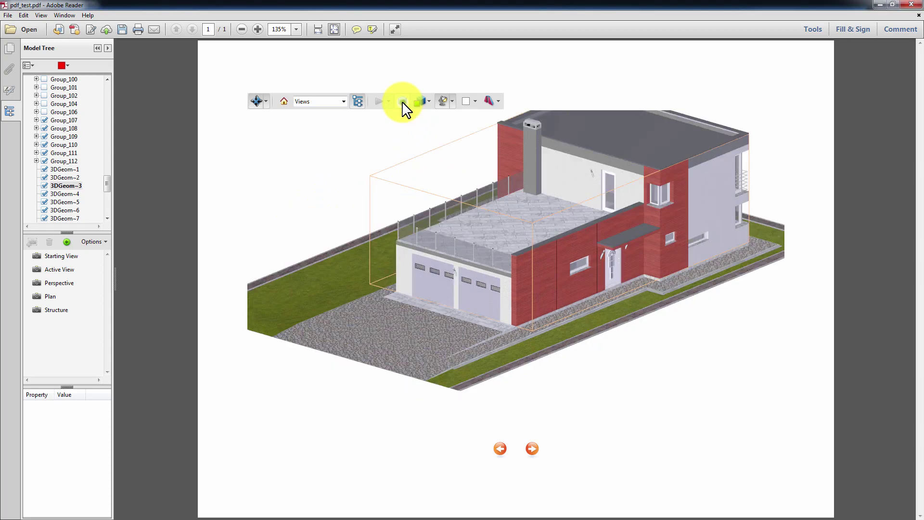
{"action": "left_click_drag", "start_coordinate": [603, 248], "coordinate": [575, 262]}
{"action": "scroll", "coordinate": [637, 267], "scroll_direction": "down", "scroll_amount": 3}
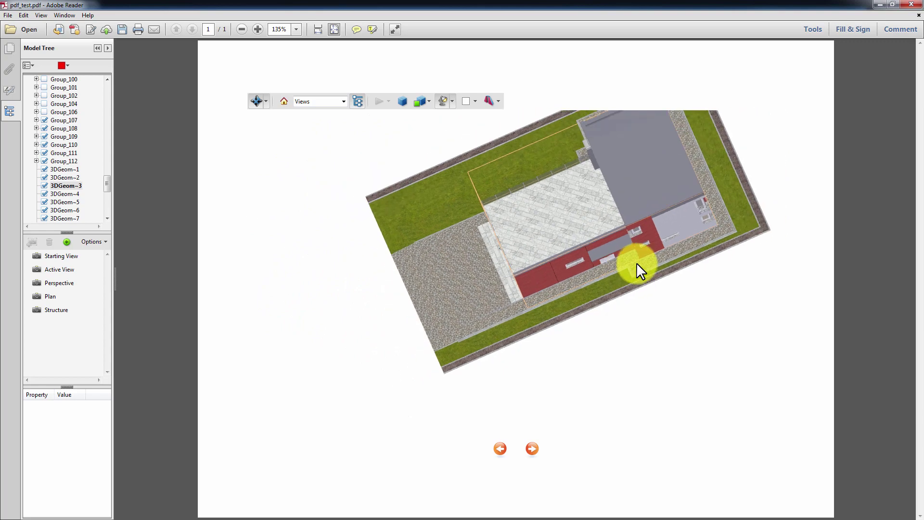
{"action": "left_click", "coordinate": [405, 102]}
{"action": "left_click_drag", "start_coordinate": [468, 300], "coordinate": [512, 331]}
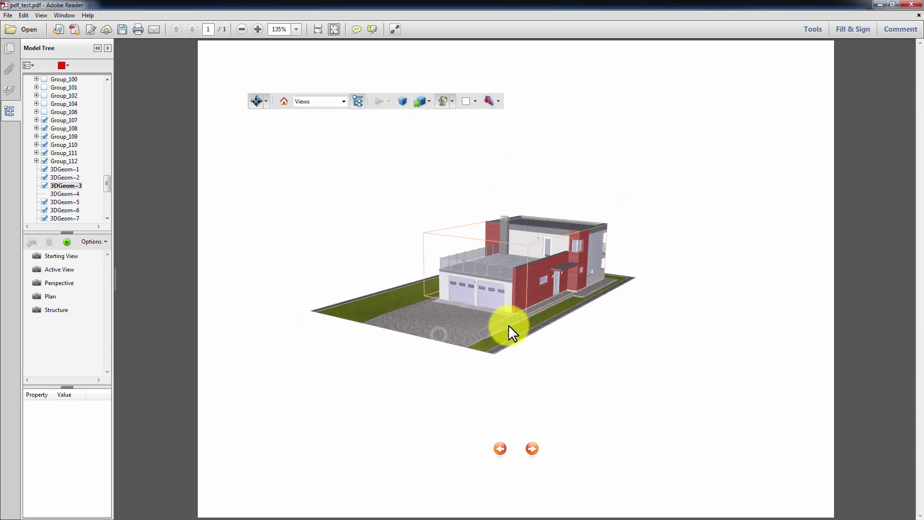
{"action": "left_click", "coordinate": [401, 102]}
{"action": "left_click", "coordinate": [402, 102]}
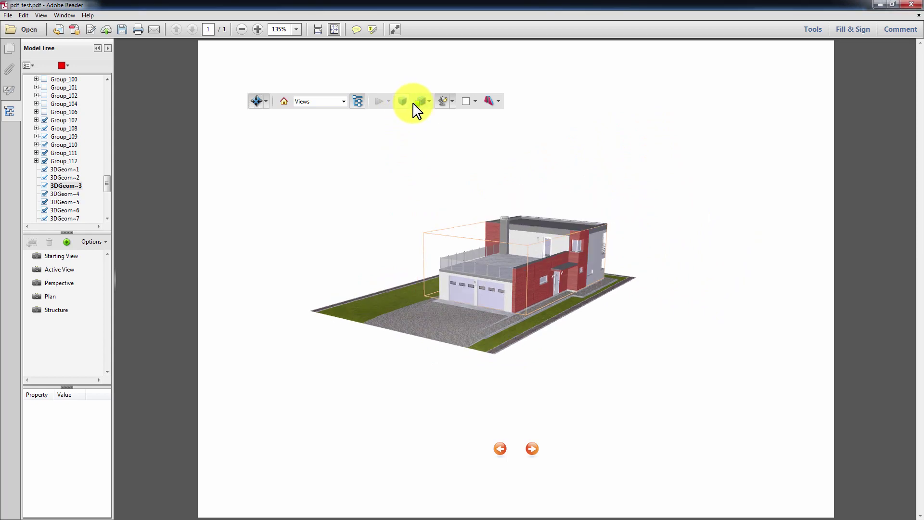
- Render the model as Transparent Bounding Box, then Transparent, then Solid Wireframe
{"action": "left_click", "coordinate": [429, 102]}
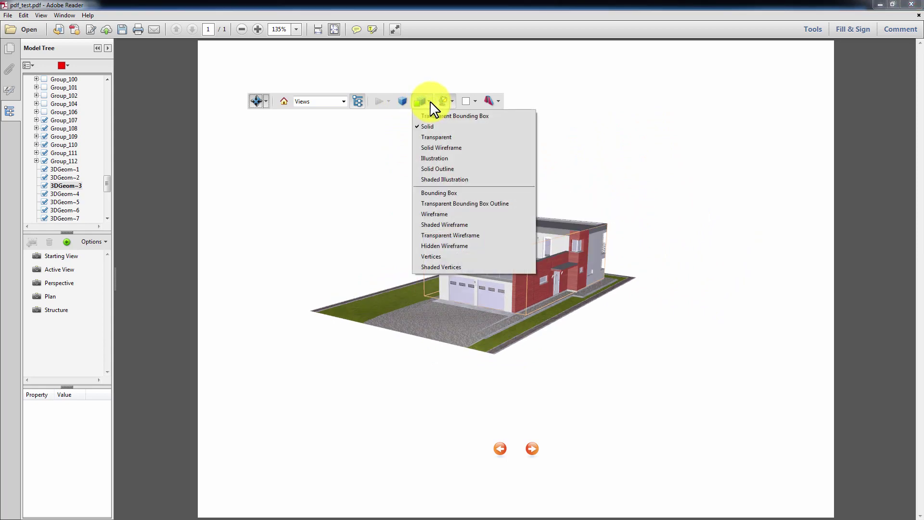
{"action": "left_click", "coordinate": [452, 116]}
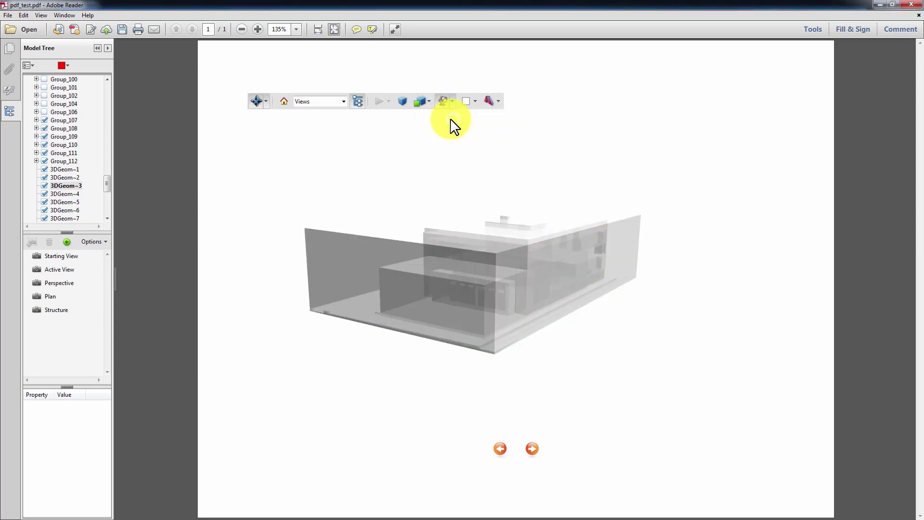
{"action": "left_click", "coordinate": [429, 105]}
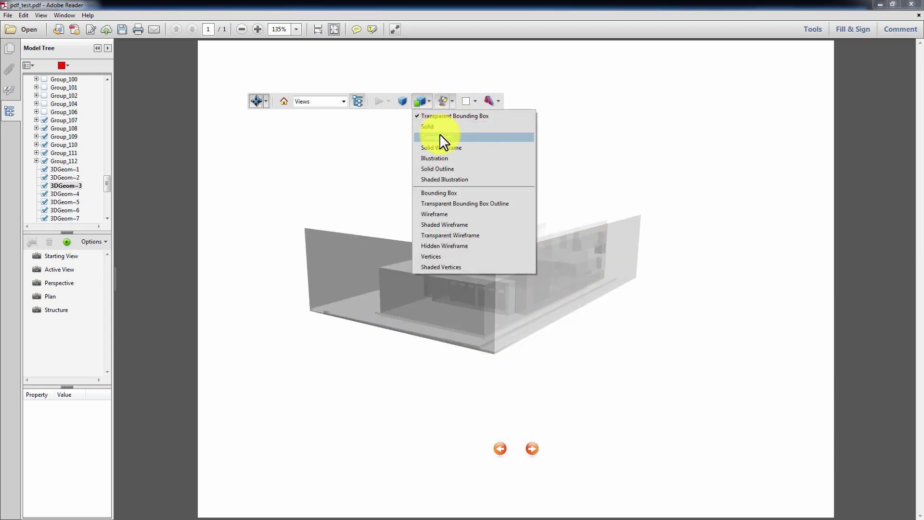
{"action": "left_click", "coordinate": [440, 135]}
{"action": "left_click", "coordinate": [428, 105]}
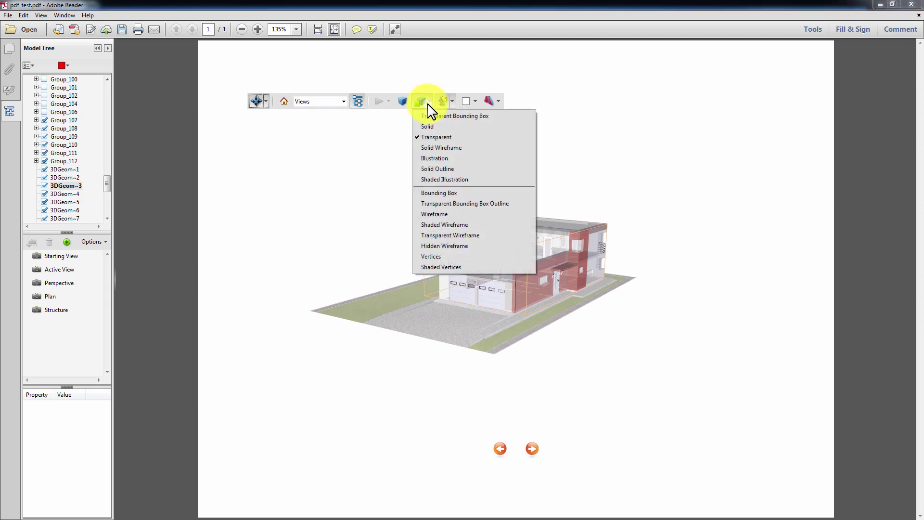
{"action": "left_click", "coordinate": [455, 149]}
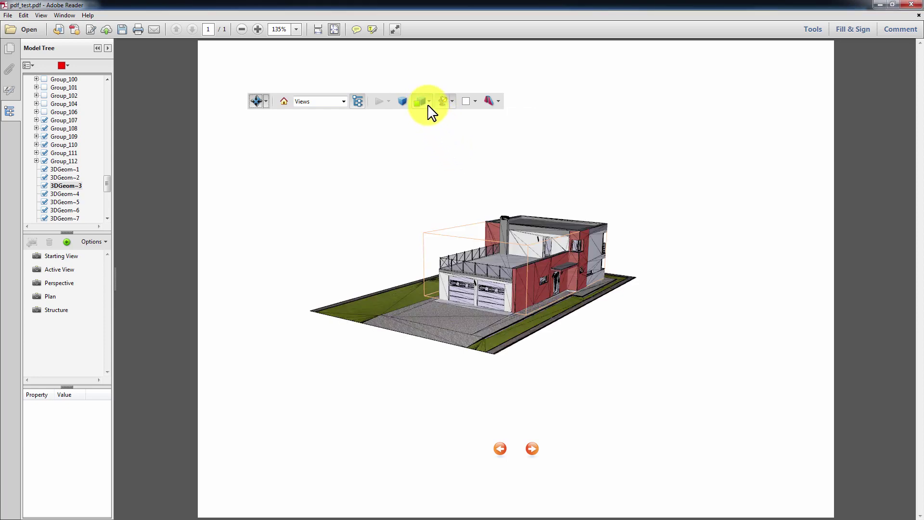
- Render the model as Illustration, then Solid Outline, ending on plain Solid
{"action": "left_click", "coordinate": [429, 104]}
{"action": "left_click", "coordinate": [433, 158]}
{"action": "scroll", "coordinate": [536, 282], "scroll_direction": "up", "scroll_amount": 3}
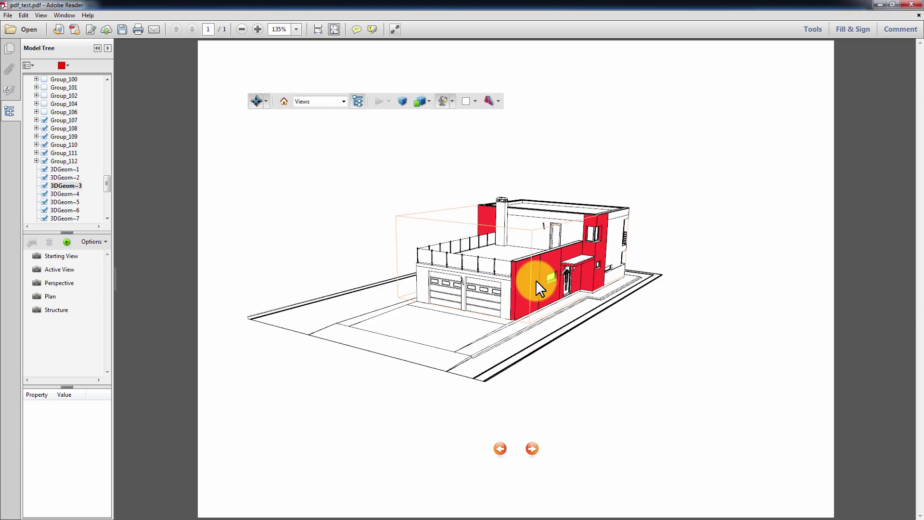
{"action": "left_click", "coordinate": [430, 103]}
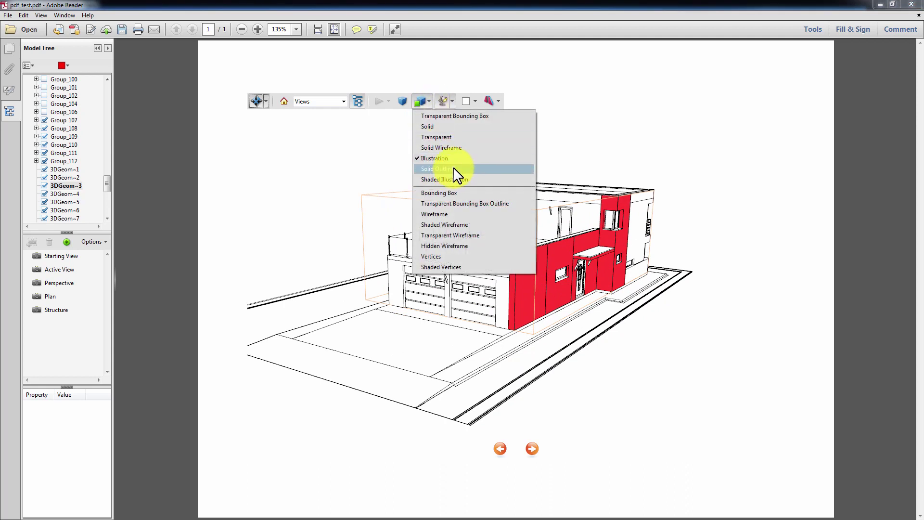
{"action": "left_click", "coordinate": [453, 169]}
{"action": "left_click", "coordinate": [423, 103]}
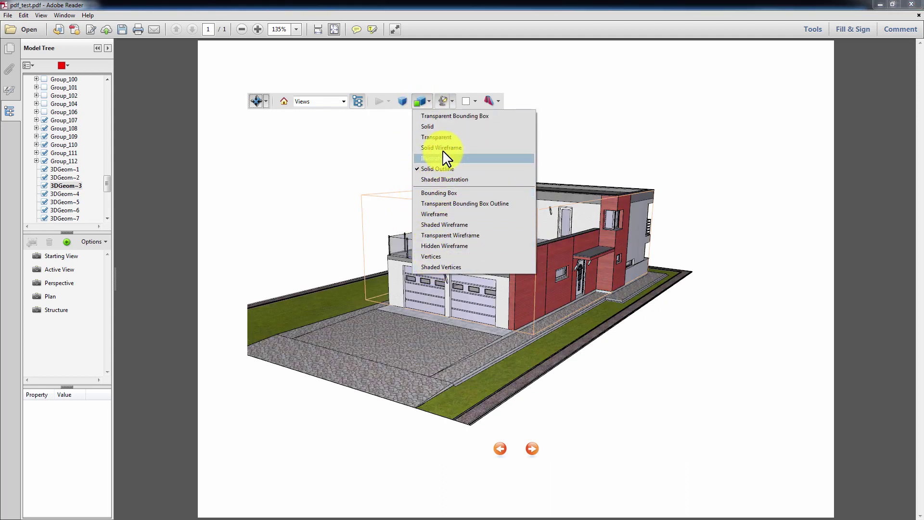
{"action": "left_click", "coordinate": [442, 127]}
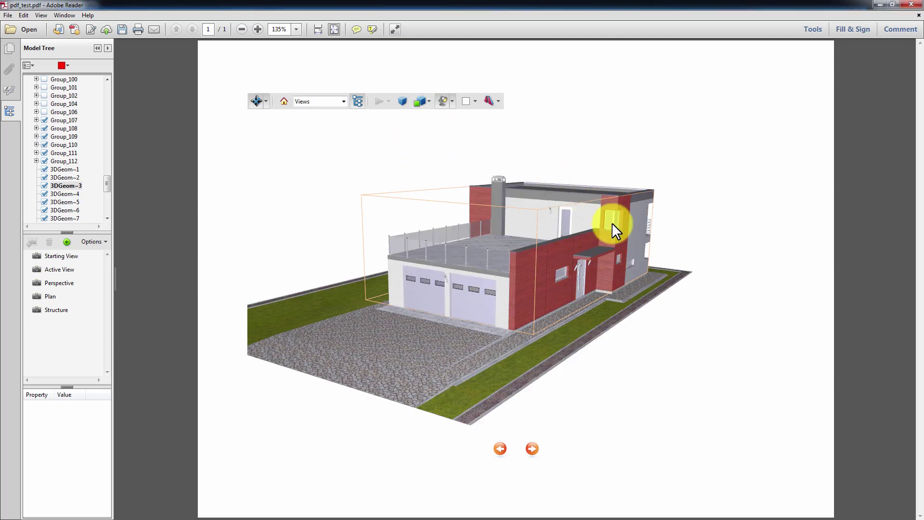
- Light the 3D house in turn with White, Day, Bright, Primary Color and Night lighting presets
{"action": "left_click", "coordinate": [454, 103]}
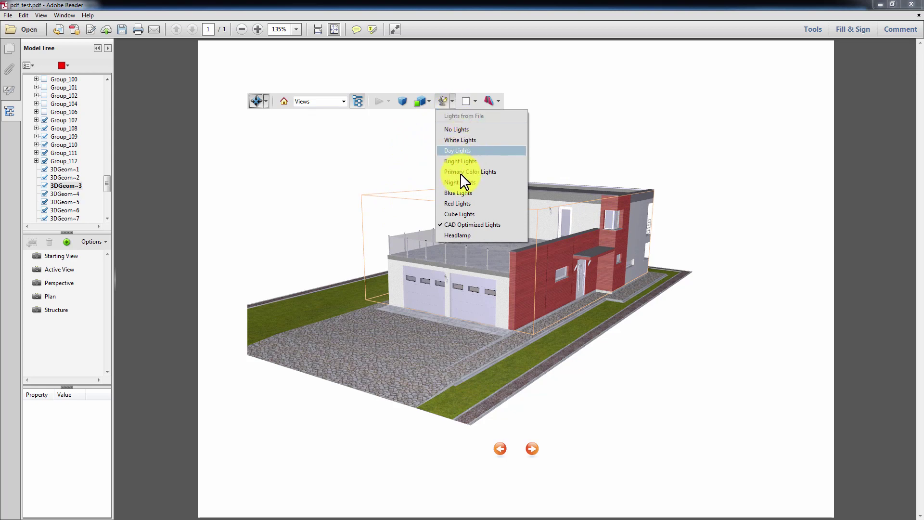
{"action": "left_click", "coordinate": [510, 141]}
{"action": "left_click", "coordinate": [453, 102]}
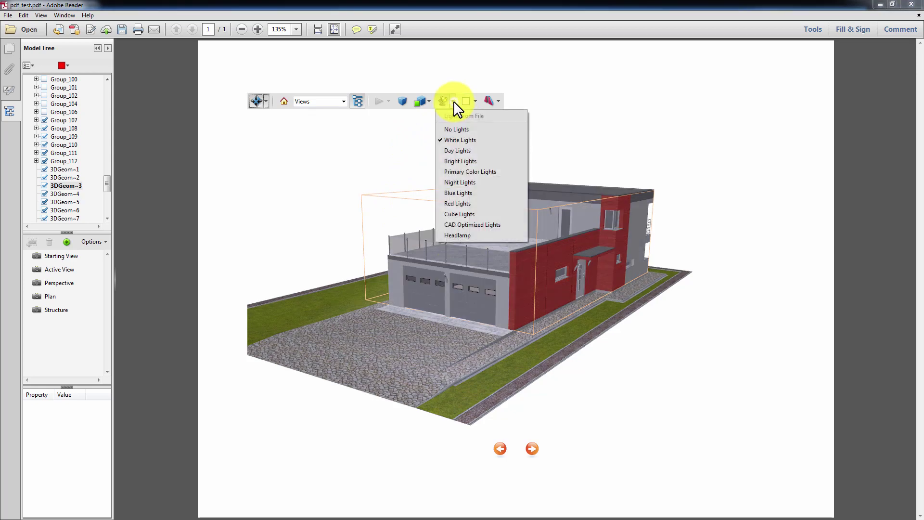
{"action": "left_click", "coordinate": [467, 151]}
{"action": "left_click", "coordinate": [453, 102]}
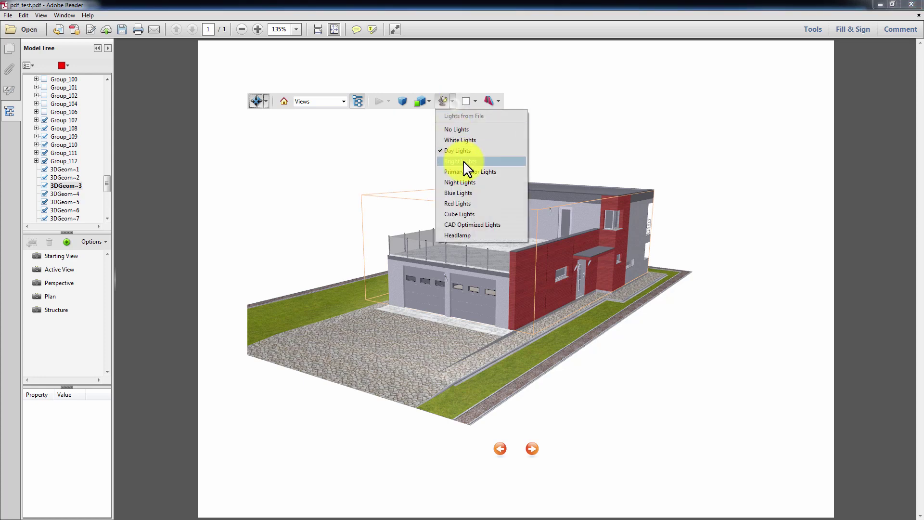
{"action": "left_click", "coordinate": [462, 161]}
{"action": "left_click", "coordinate": [452, 102]}
{"action": "left_click", "coordinate": [469, 172]}
{"action": "left_click", "coordinate": [453, 101]}
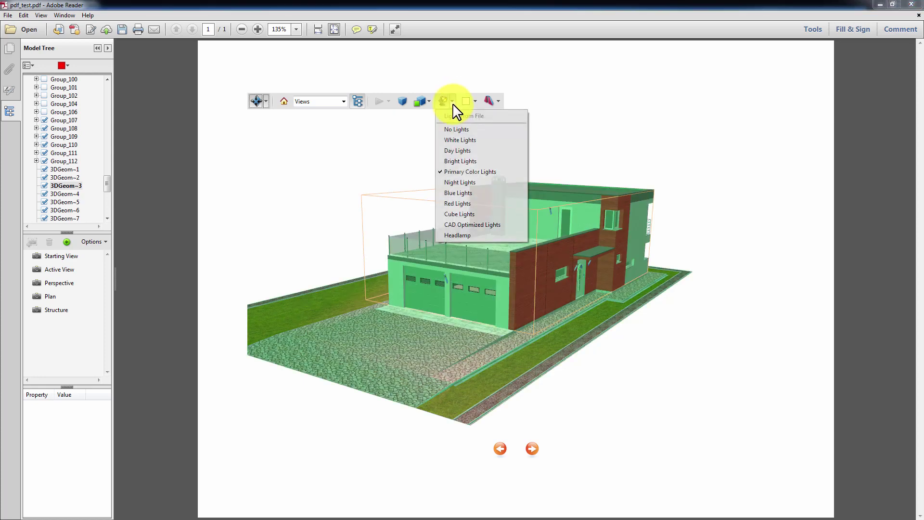
{"action": "left_click", "coordinate": [473, 184]}
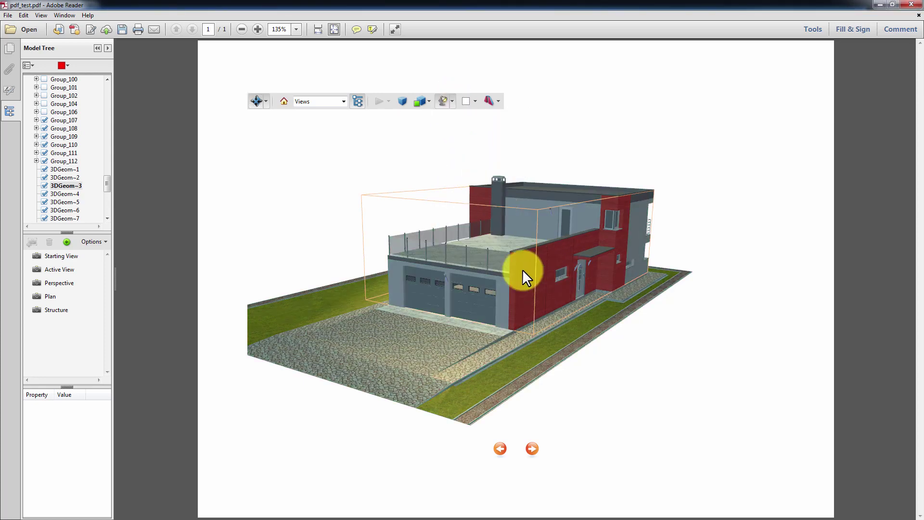
- Restore CAD Optimized Lights on the house and rotate it to a lower viewing angle
{"action": "left_click_drag", "start_coordinate": [527, 268], "coordinate": [496, 327]}
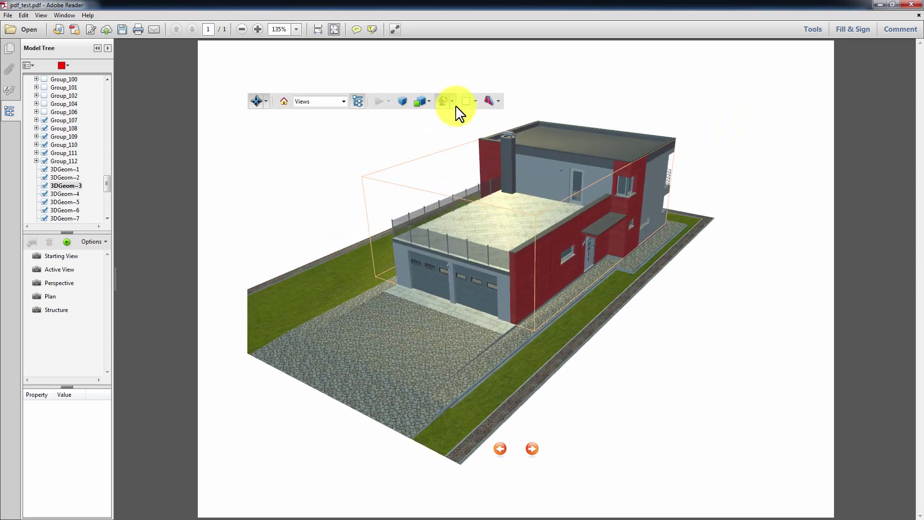
{"action": "left_click", "coordinate": [453, 102]}
{"action": "left_click", "coordinate": [510, 231]}
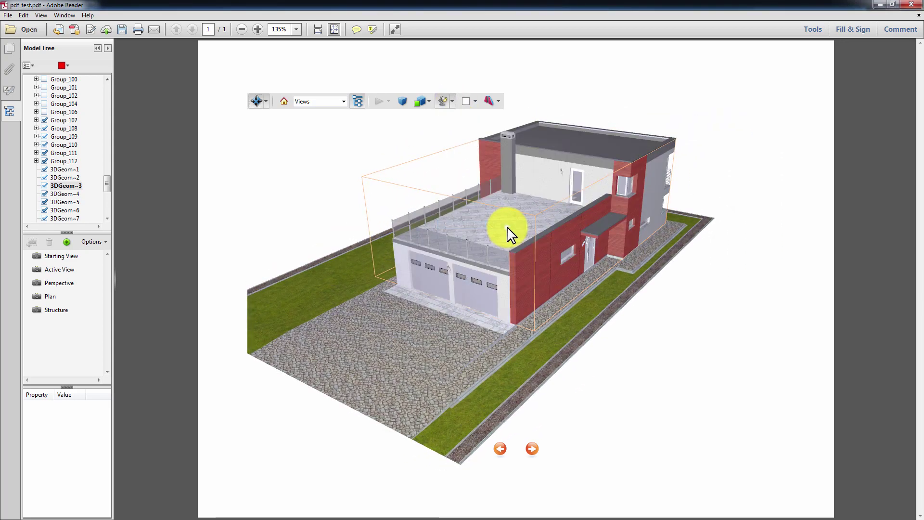
{"action": "left_click_drag", "start_coordinate": [462, 275], "coordinate": [446, 217]}
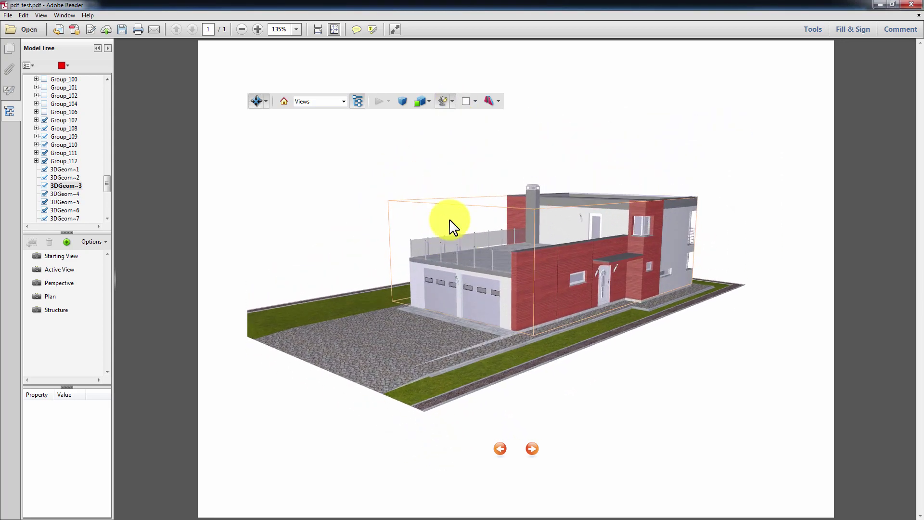
- Set the 3D background to yellow, then blue, then black, and finally white
{"action": "left_click", "coordinate": [476, 102]}
{"action": "left_click", "coordinate": [480, 140]}
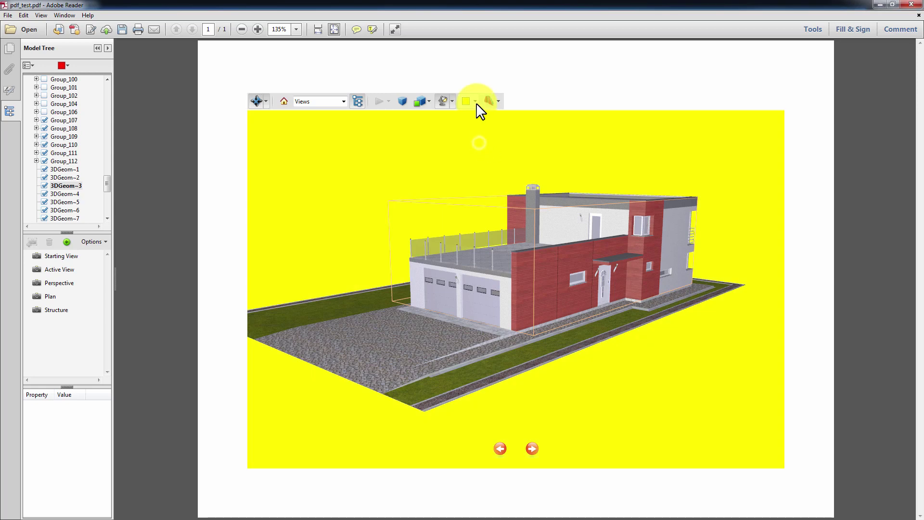
{"action": "left_click", "coordinate": [476, 102]}
{"action": "left_click", "coordinate": [509, 122]}
{"action": "left_click", "coordinate": [475, 102]}
{"action": "left_click", "coordinate": [463, 114]}
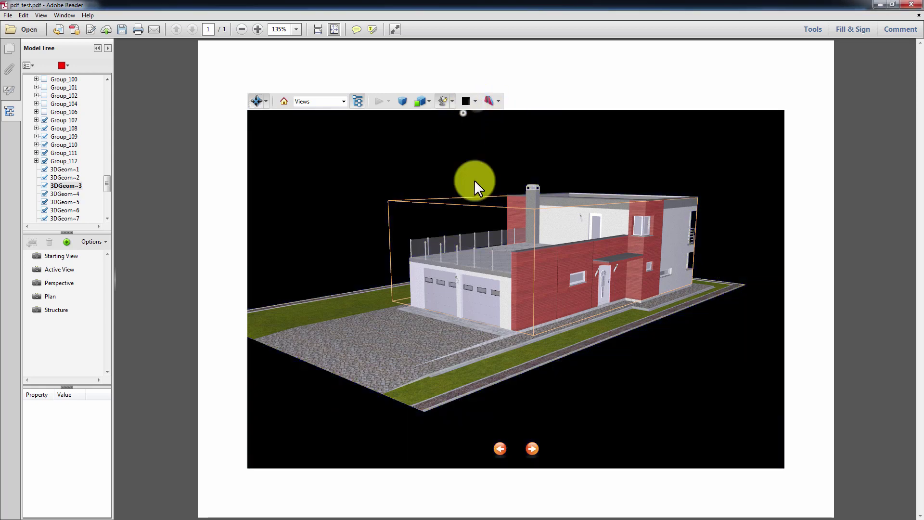
{"action": "left_click", "coordinate": [476, 100]}
{"action": "left_click", "coordinate": [521, 148]}
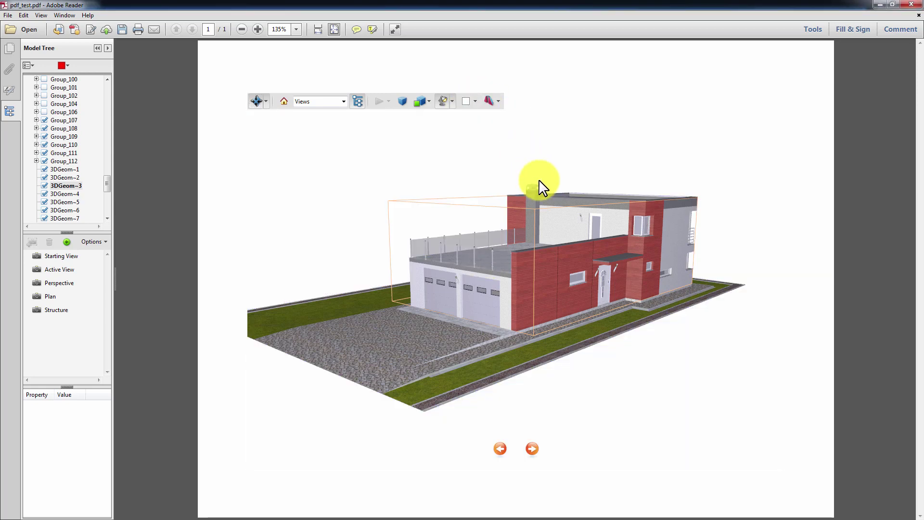
- Preview a cross section through the house from a higher viewpoint, then turn it off
{"action": "left_click", "coordinate": [499, 101]}
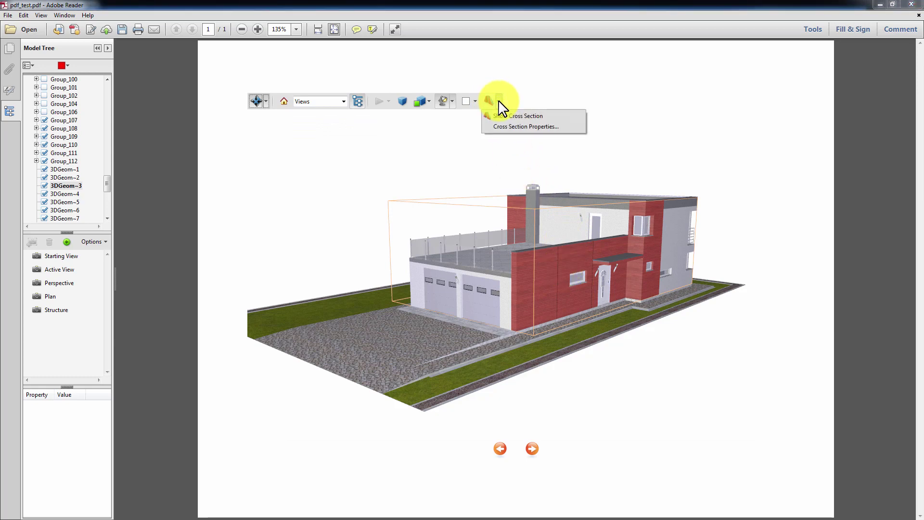
{"action": "left_click", "coordinate": [510, 115]}
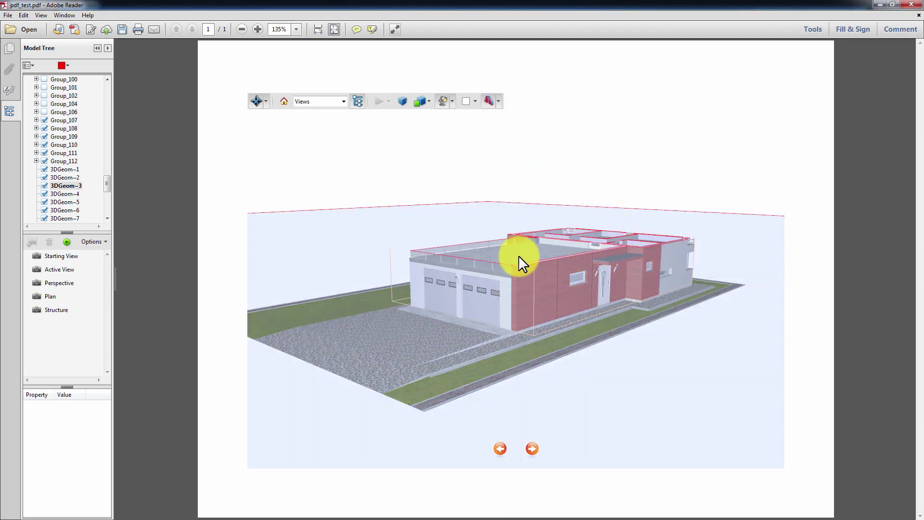
{"action": "mouse_move", "coordinate": [522, 258]}
{"action": "left_mouse_down"}
{"action": "mouse_move", "coordinate": [526, 285]}
{"action": "mouse_move", "coordinate": [523, 267]}
{"action": "left_mouse_up"}
{"action": "left_click", "coordinate": [489, 102]}
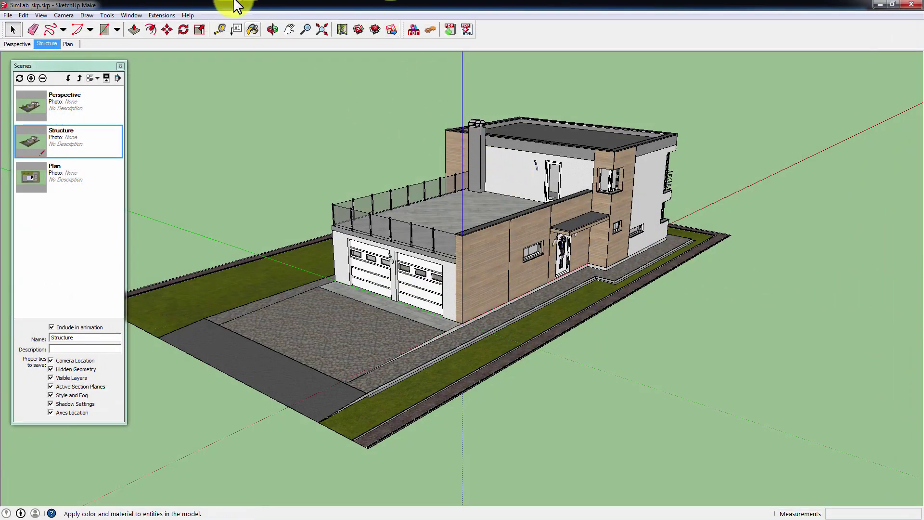
- Open the SimLab PDF Exporter's PDF Settings from the Extensions menu
{"action": "left_click", "coordinate": [163, 15]}
{"action": "mouse_move", "coordinate": [186, 37]}
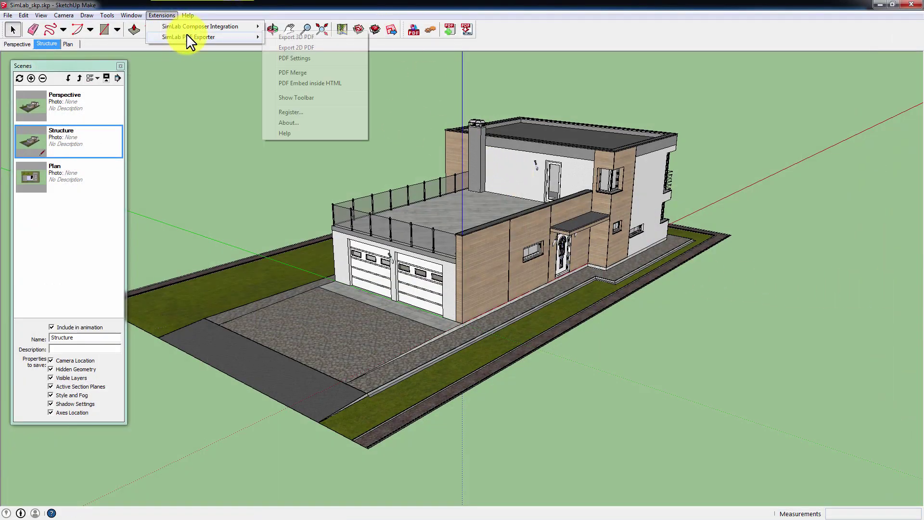
{"action": "left_click", "coordinate": [337, 58]}
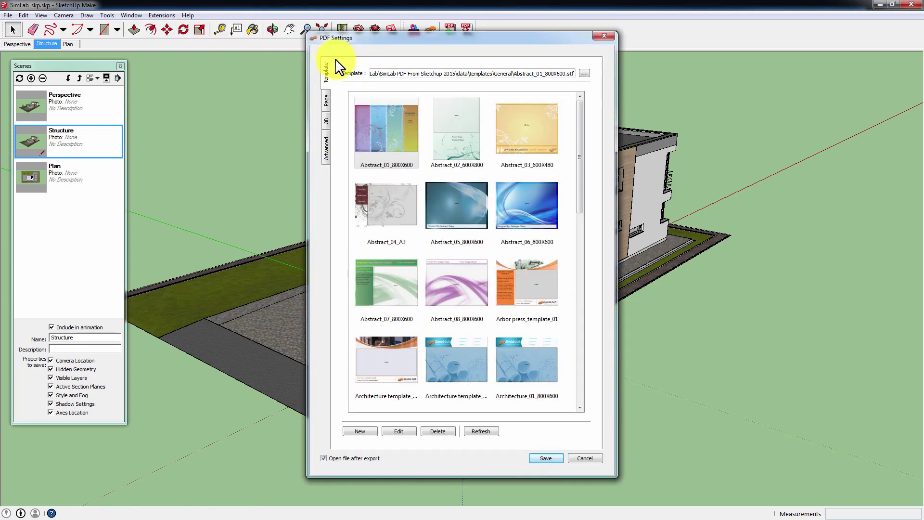
- Scroll through the available templates, then show the Page options
{"action": "left_click_drag", "start_coordinate": [582, 114], "coordinate": [579, 149]}
{"action": "left_click_drag", "start_coordinate": [580, 192], "coordinate": [573, 330]}
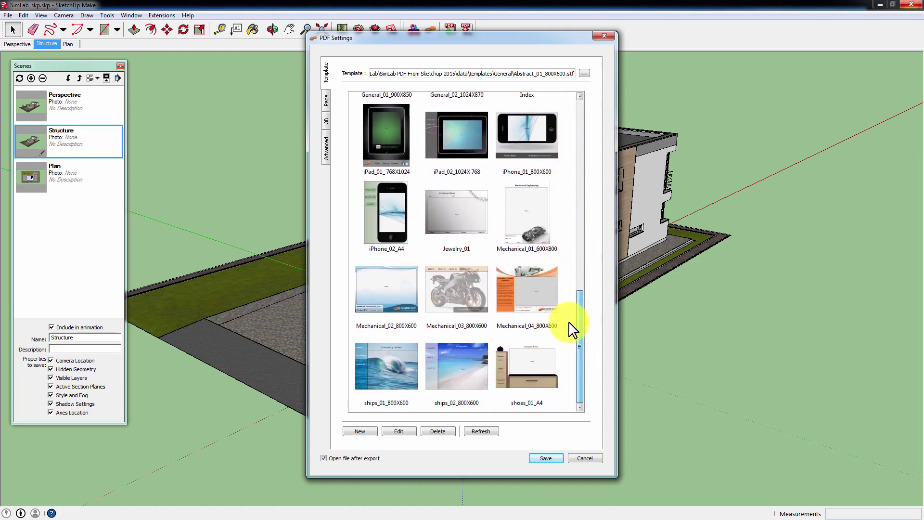
{"action": "left_click_drag", "start_coordinate": [569, 322], "coordinate": [592, 105]}
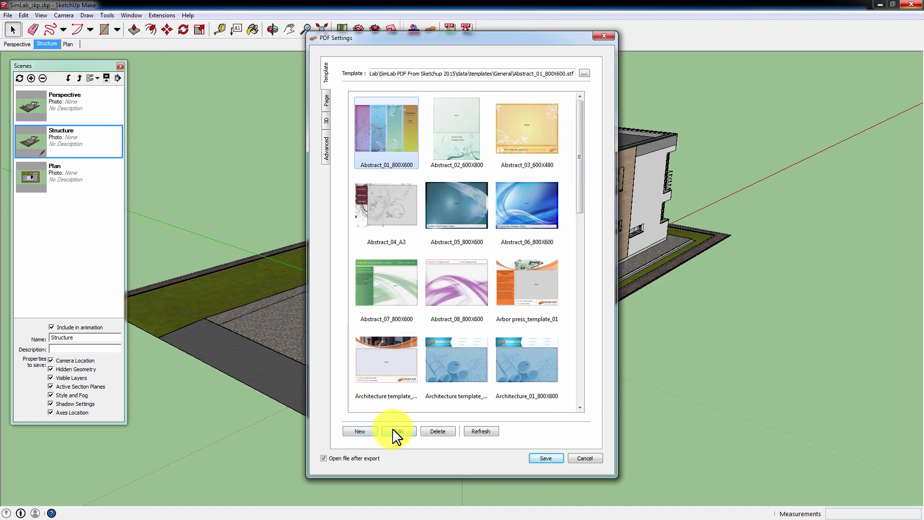
{"action": "left_click", "coordinate": [328, 101]}
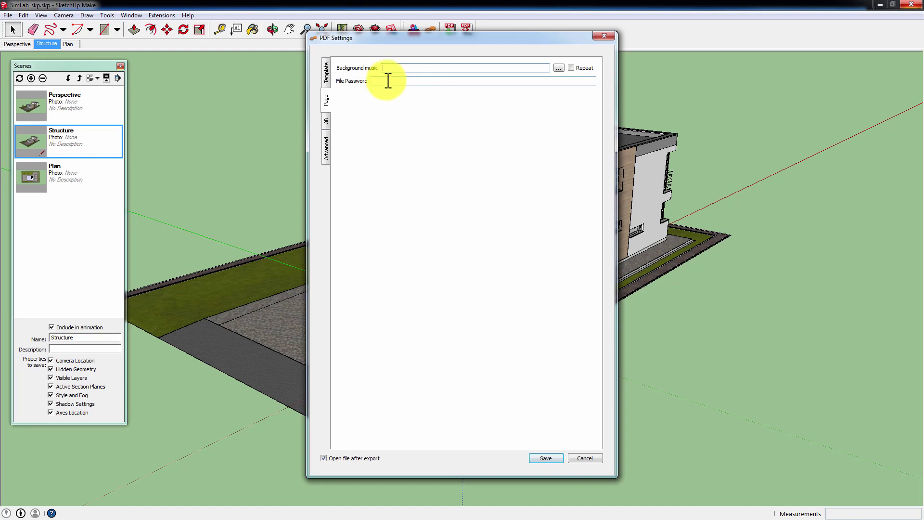
- Show the PDF Settings' 3D options: Rotate navigation, Solid render mode, CAD Optimized Lights
{"action": "left_click", "coordinate": [326, 120]}
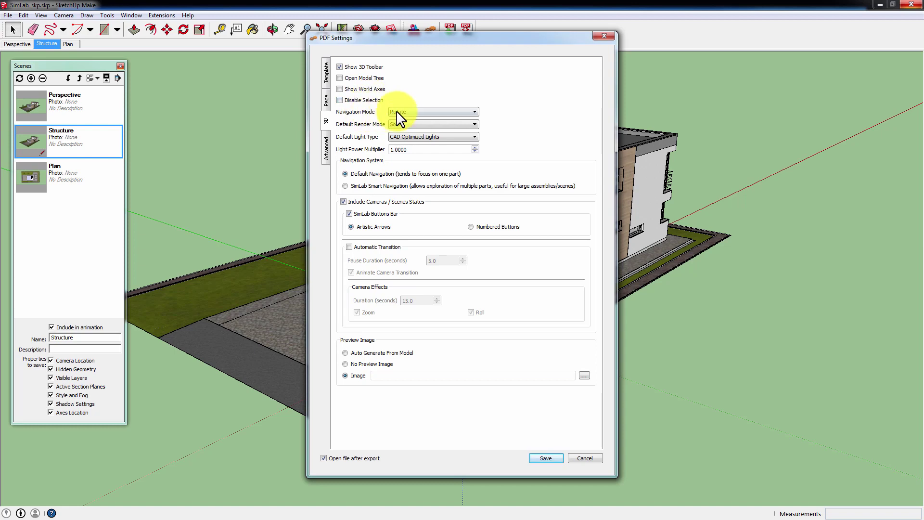
- Change the navigation mode to Spin and keep Solid as the default render mode
{"action": "left_click", "coordinate": [438, 114]}
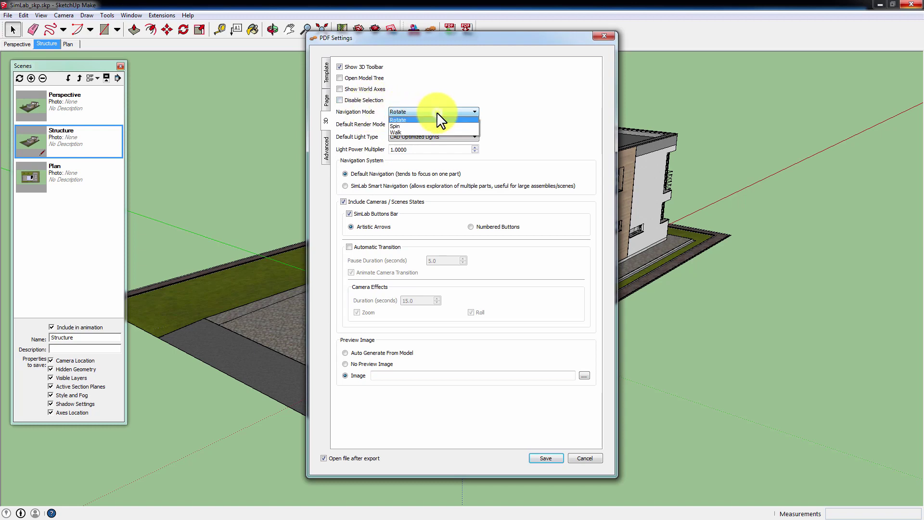
{"action": "left_click", "coordinate": [410, 126]}
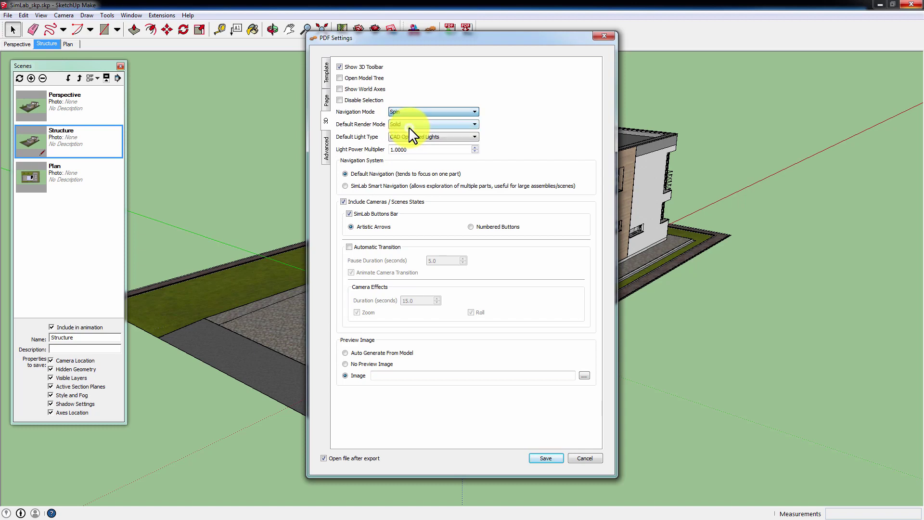
{"action": "left_click", "coordinate": [413, 126]}
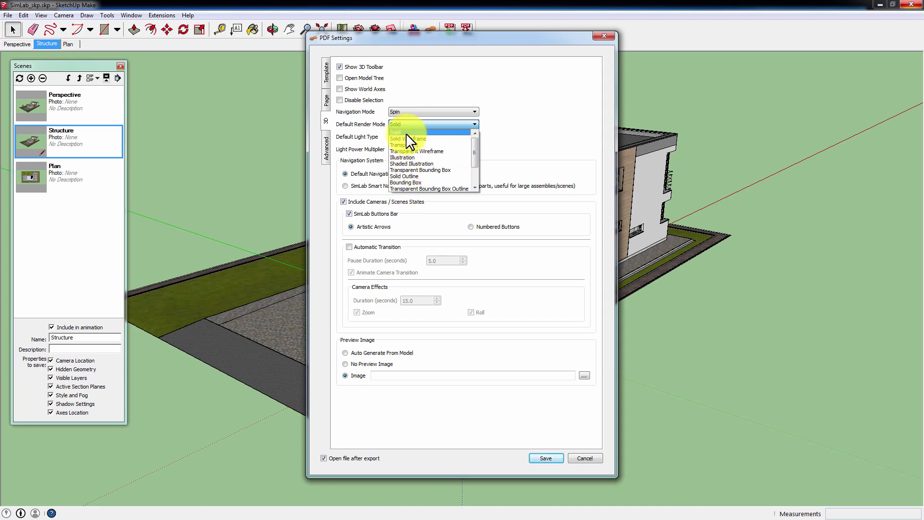
{"action": "left_click", "coordinate": [407, 133]}
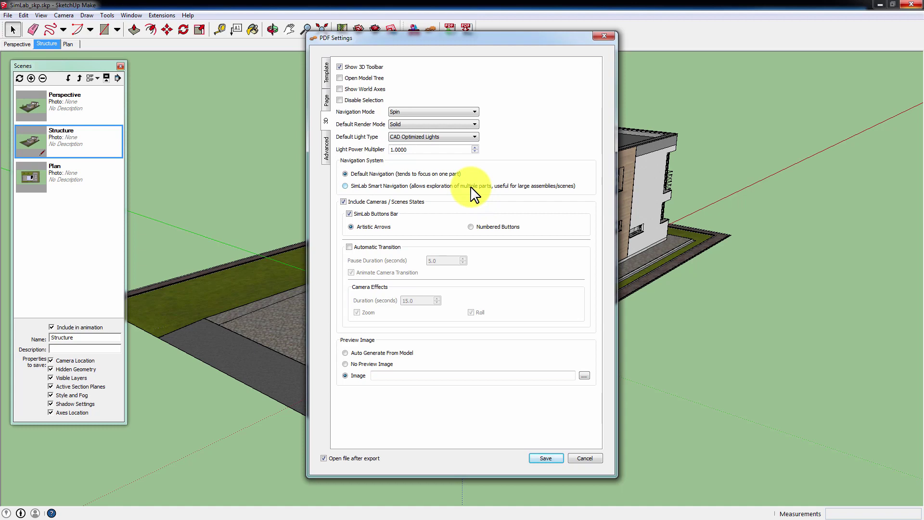
- Choose SimLab Smart Navigation and leave Automatic Transition unchecked after briefly enabling it
{"action": "left_click", "coordinate": [377, 186]}
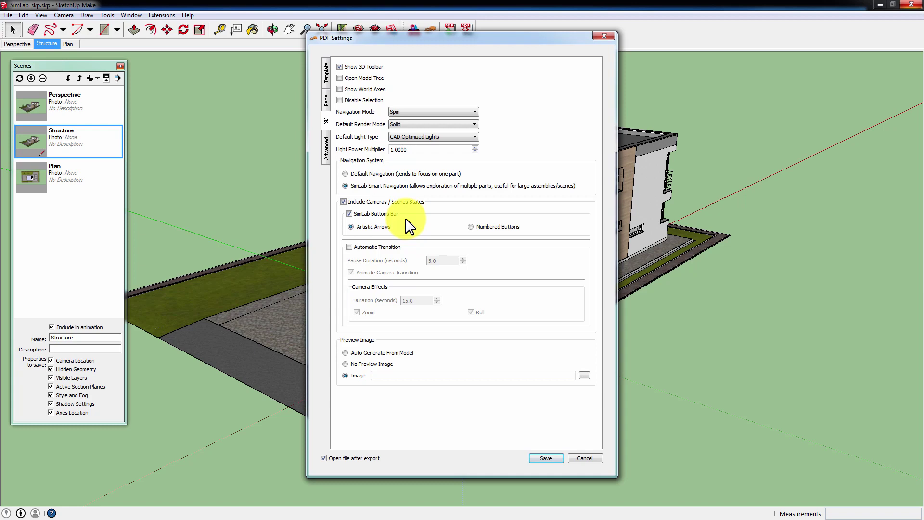
{"action": "left_click", "coordinate": [386, 248]}
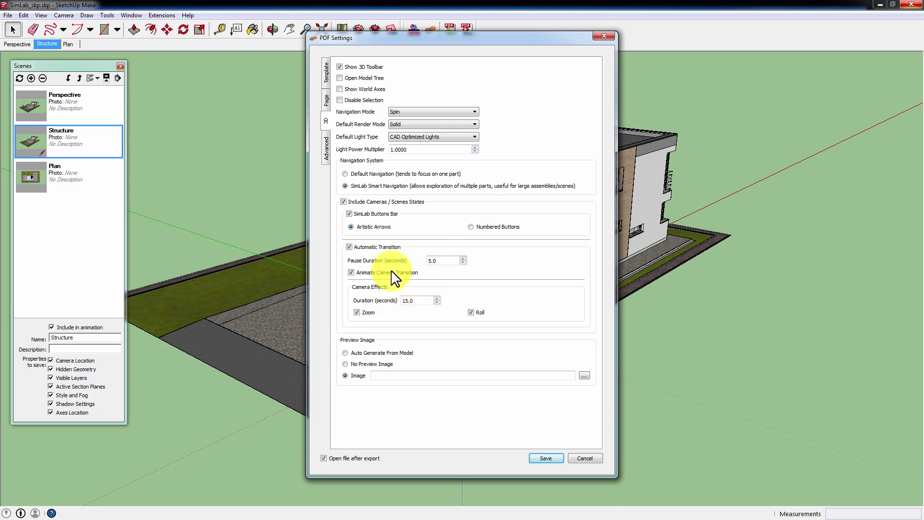
{"action": "left_click", "coordinate": [350, 248]}
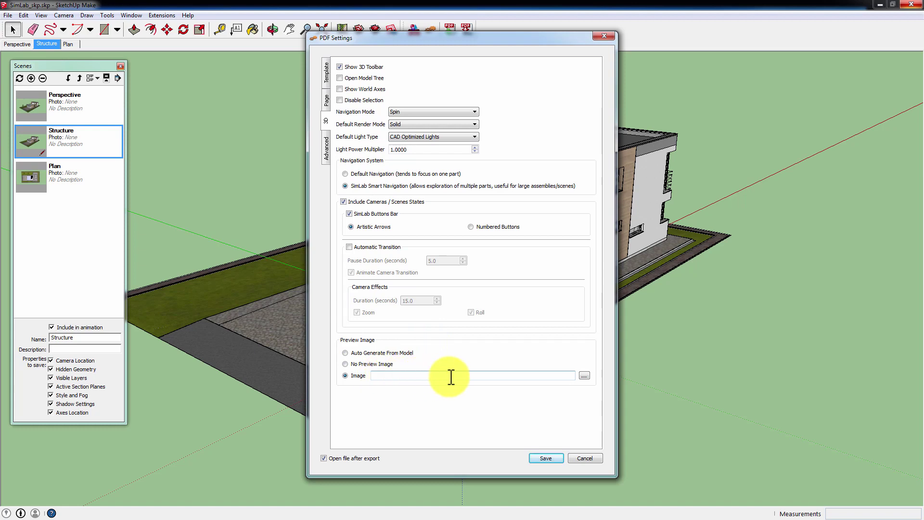
- Set the preview image to Auto Generate From Model and view the Advanced export options
{"action": "left_click", "coordinate": [391, 354]}
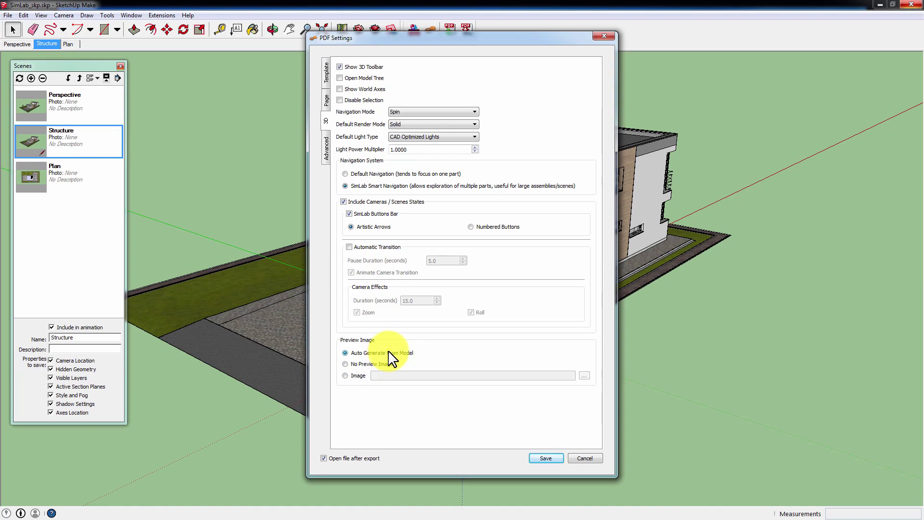
{"action": "left_click", "coordinate": [328, 153]}
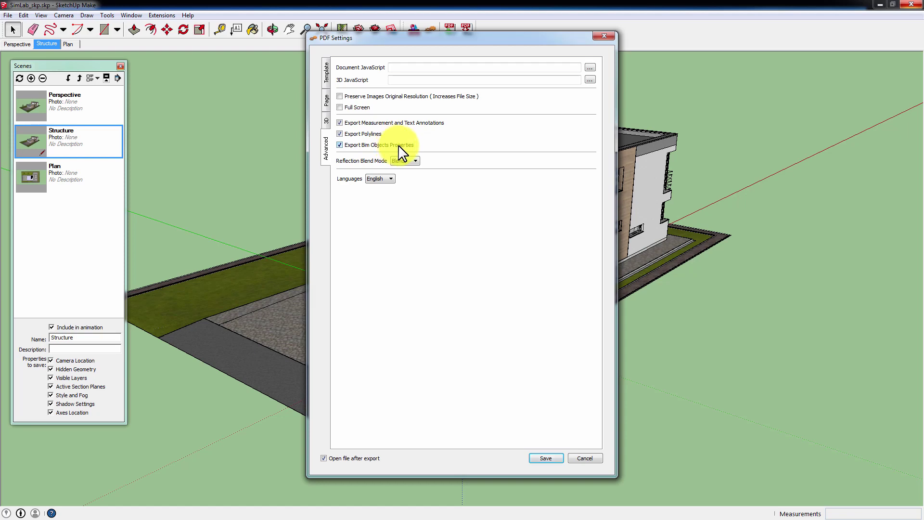
{"action": "left_click", "coordinate": [416, 161]}
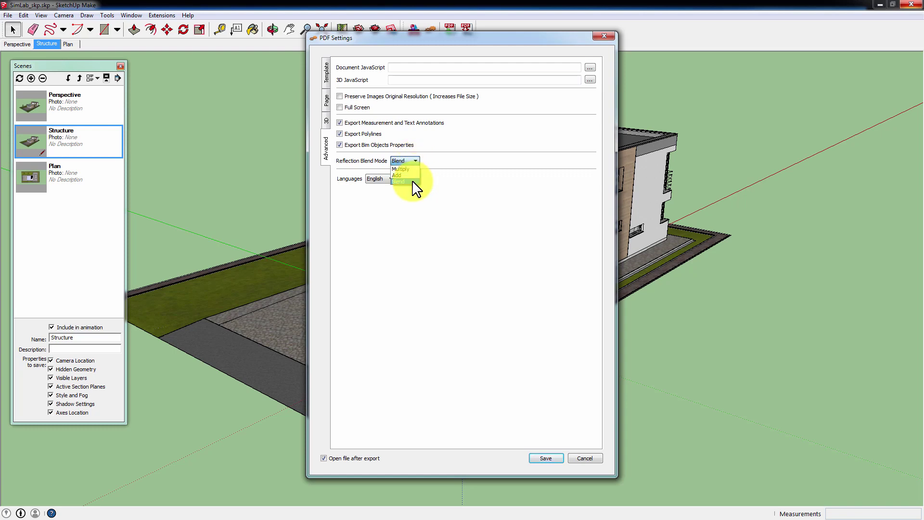
{"action": "left_click", "coordinate": [413, 182]}
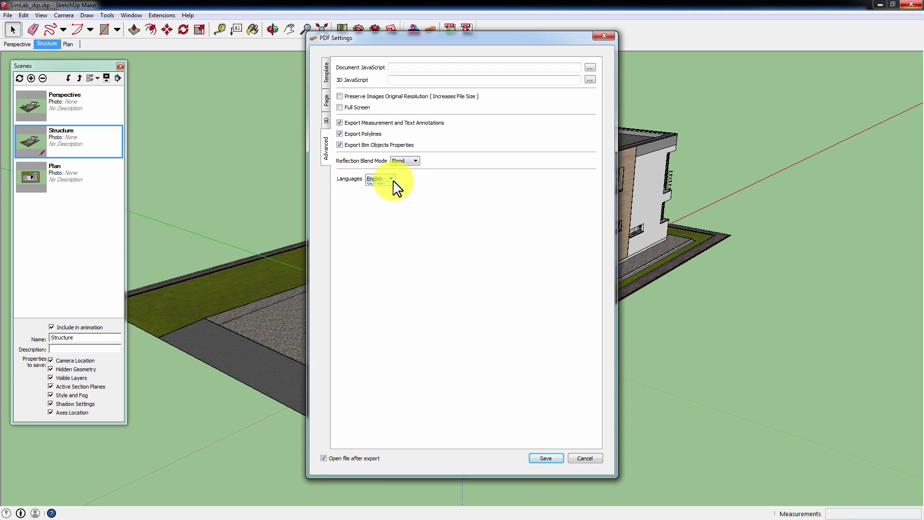
{"action": "left_click", "coordinate": [392, 179]}
{"action": "left_click", "coordinate": [386, 182]}
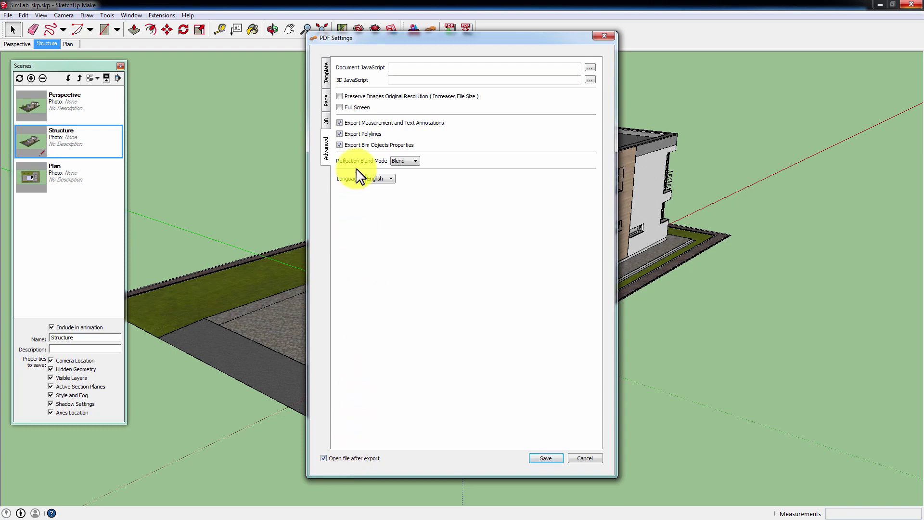
- Open Architecture_02_800X600 in a maximised Template Designer and select the Designer Name text
{"action": "left_click", "coordinate": [327, 77]}
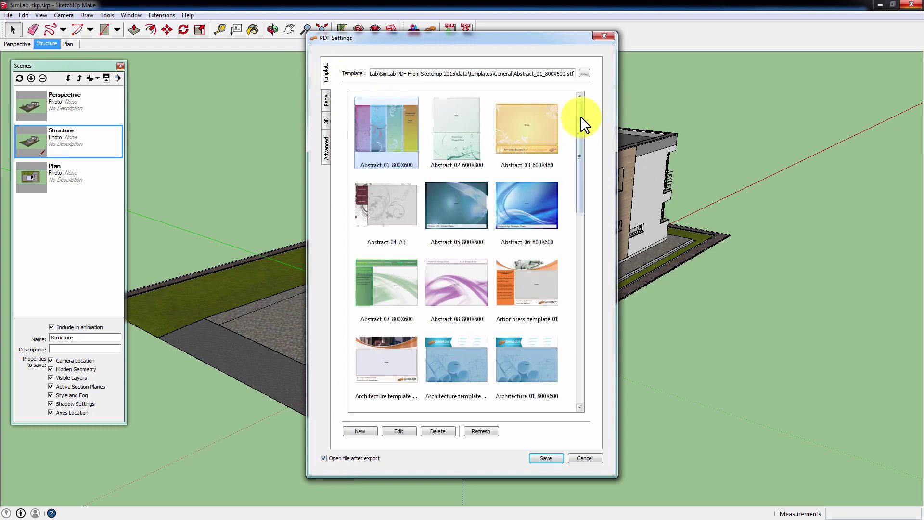
{"action": "scroll", "coordinate": [581, 130], "scroll_direction": "down", "scroll_amount": 5}
{"action": "left_click", "coordinate": [397, 182]}
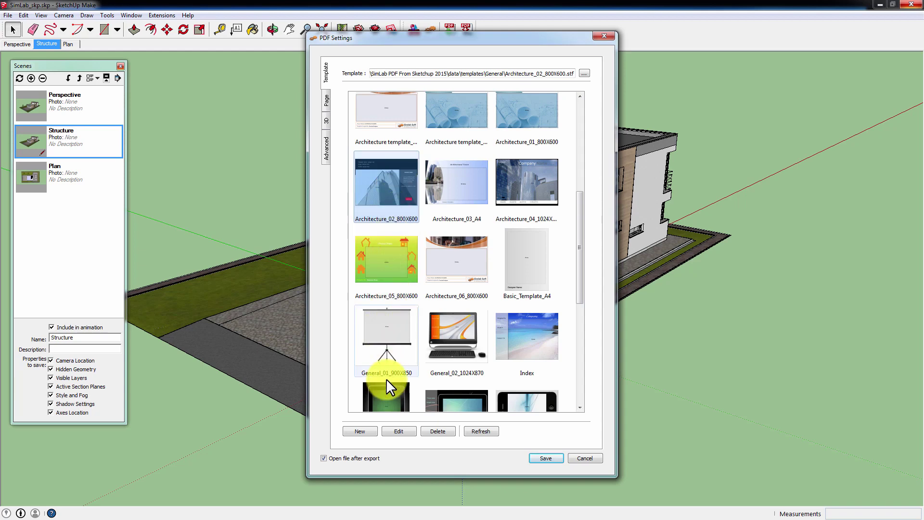
{"action": "left_click", "coordinate": [399, 431]}
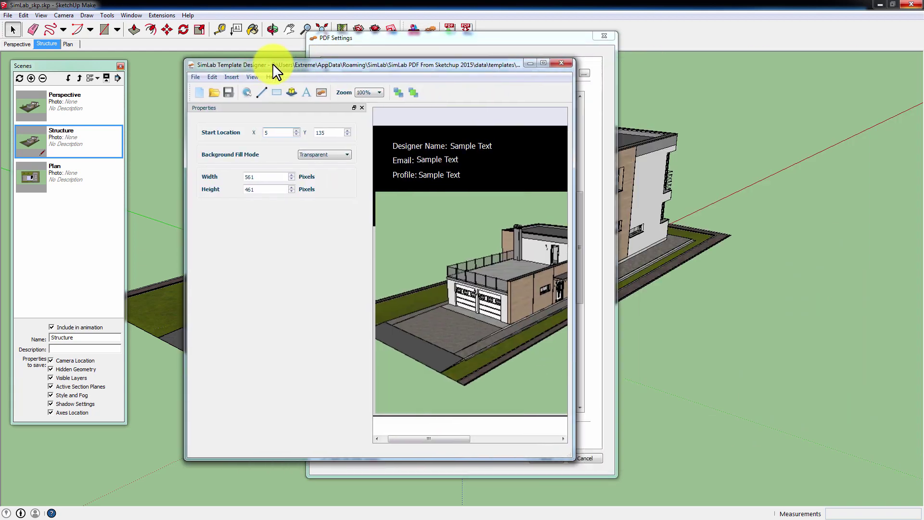
{"action": "double_click", "coordinate": [273, 68]}
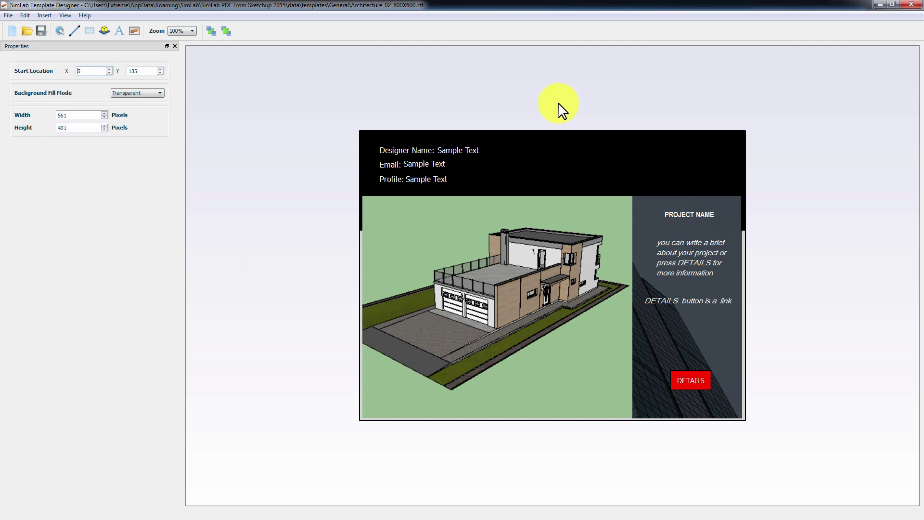
{"action": "left_click", "coordinate": [400, 149]}
{"action": "left_click", "coordinate": [470, 151]}
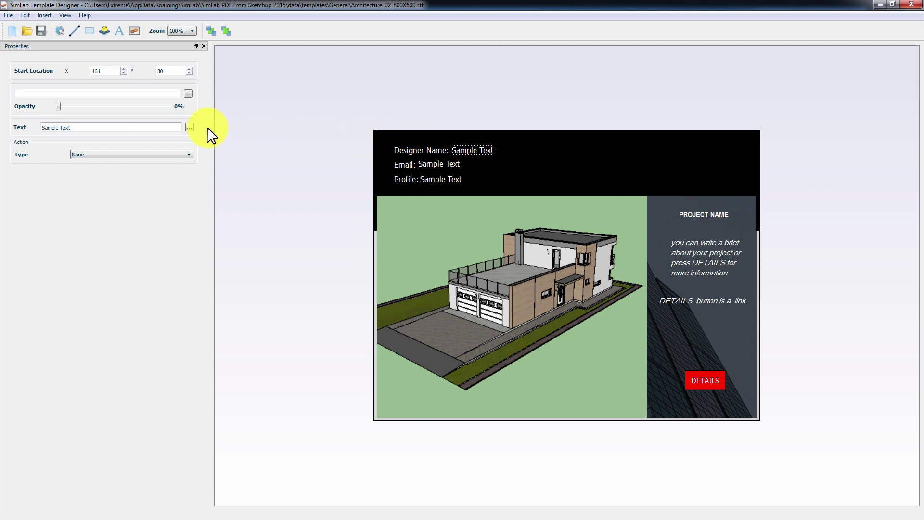
{"action": "left_click", "coordinate": [189, 127]}
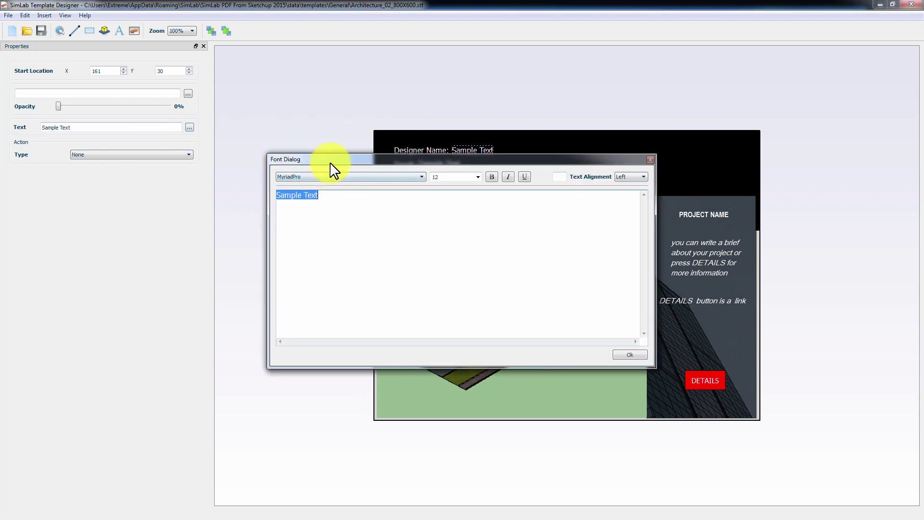
{"action": "left_click_drag", "start_coordinate": [331, 163], "coordinate": [342, 190]}
{"action": "left_click_drag", "start_coordinate": [339, 227], "coordinate": [291, 226]}
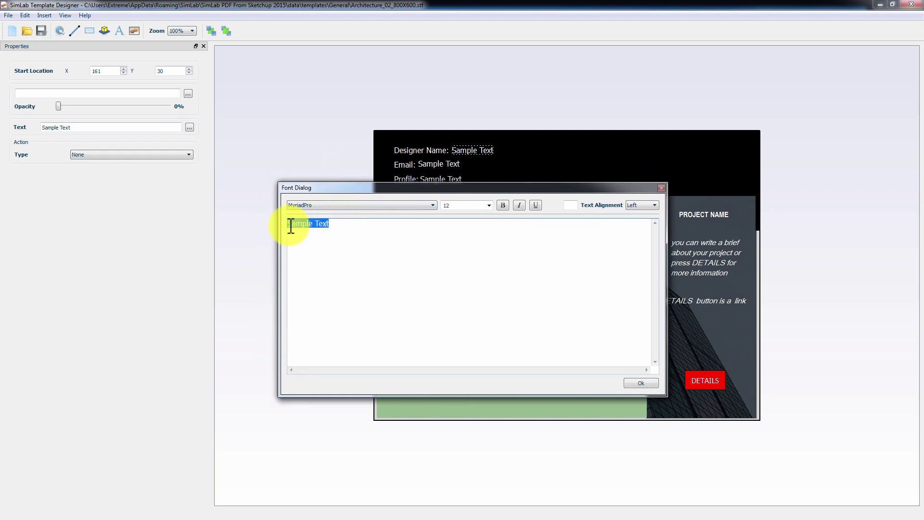
{"action": "key", "text": "BackSpace"}
{"action": "type", "text": "SimLab Soft"}
{"action": "left_click", "coordinate": [632, 384]}
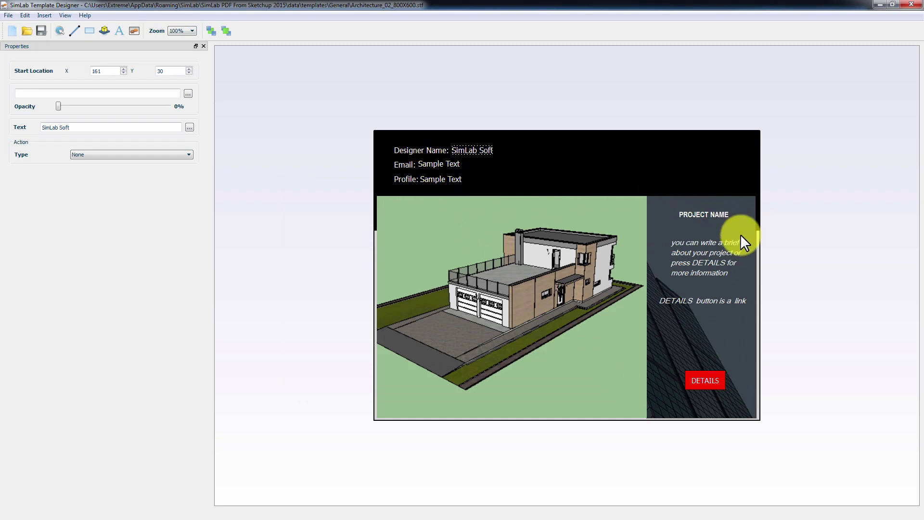
{"action": "left_click", "coordinate": [714, 215]}
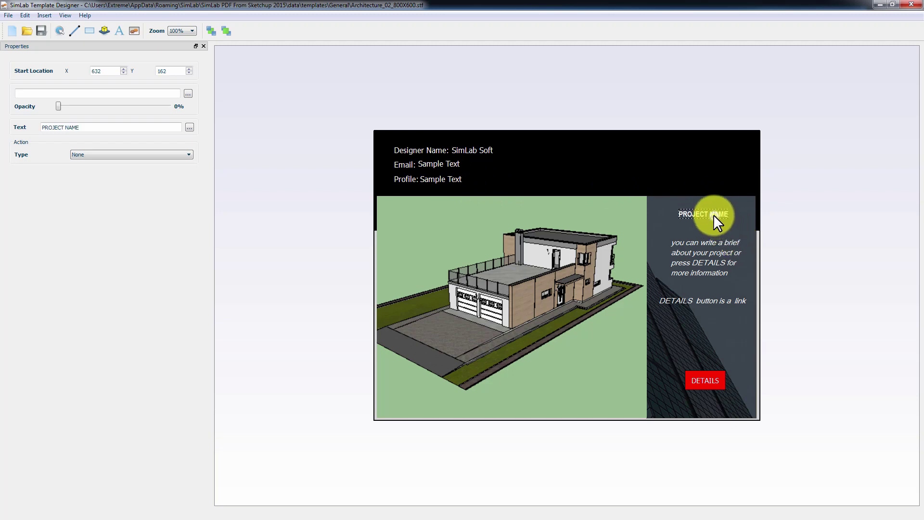
{"action": "left_click", "coordinate": [707, 244]}
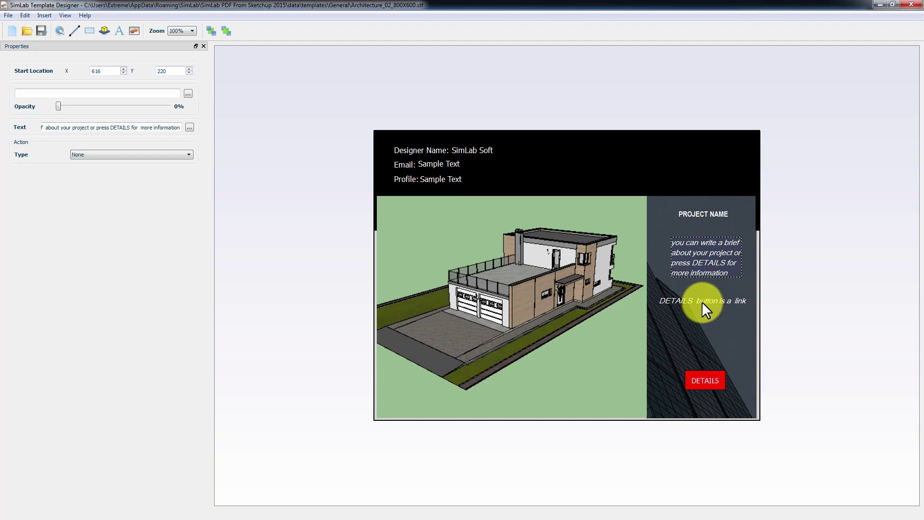
- Check the DETAILS button's Action Type, leave it as None, and close the Template Designer
{"action": "left_click", "coordinate": [707, 377]}
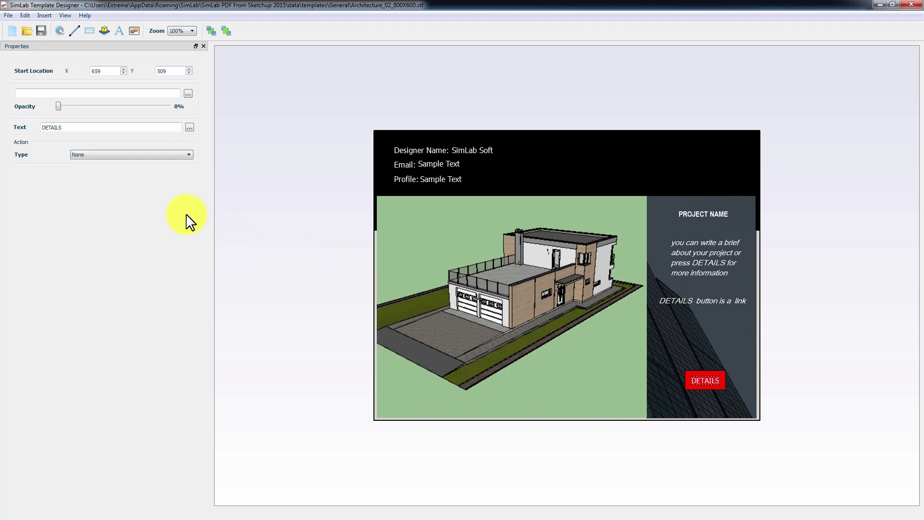
{"action": "left_click", "coordinate": [131, 155]}
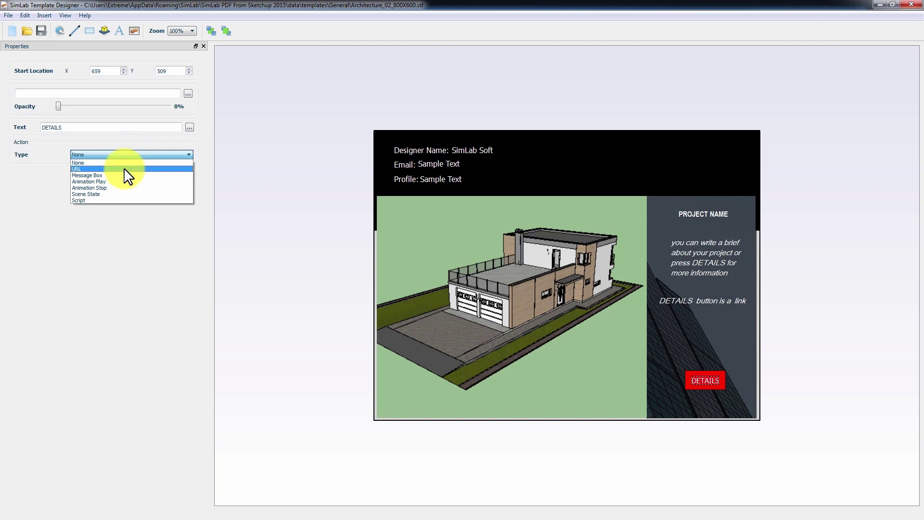
{"action": "left_click", "coordinate": [126, 226]}
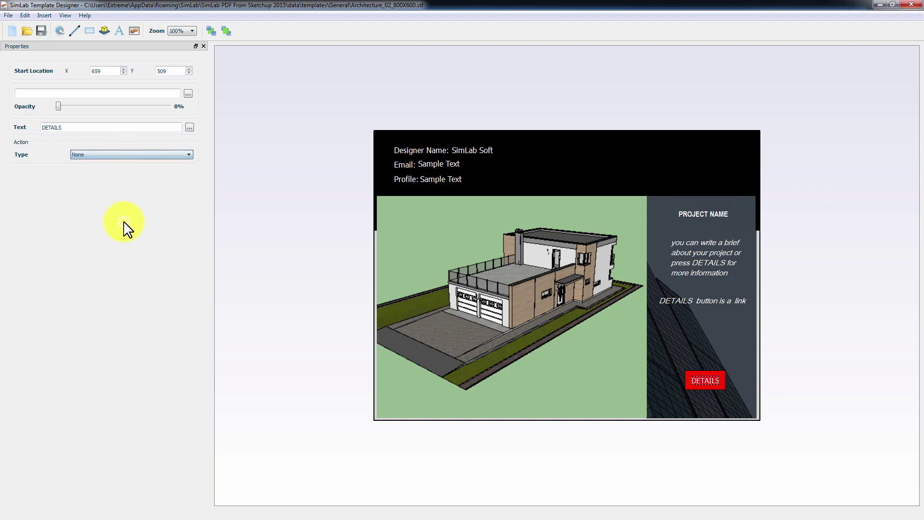
{"action": "left_click", "coordinate": [906, 8]}
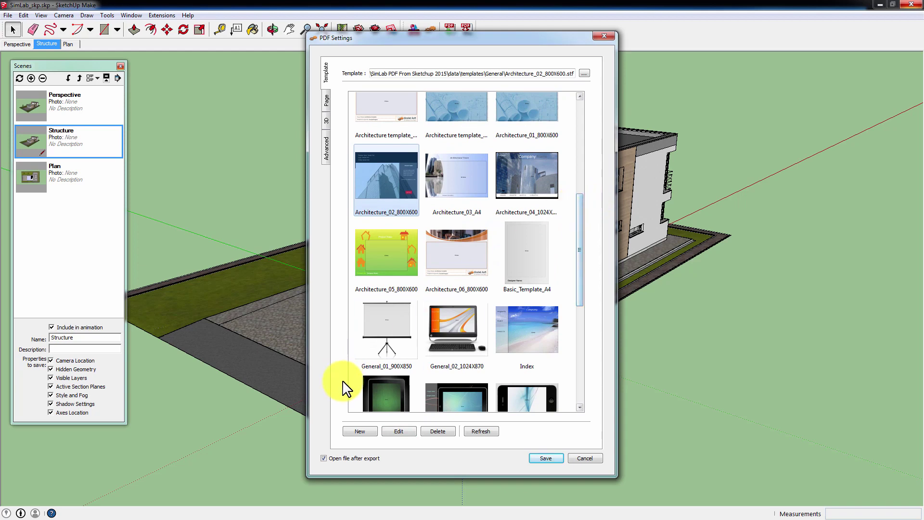
- Create a new template with a landscape page of 1856 × 978 pixels
{"action": "left_click", "coordinate": [360, 432]}
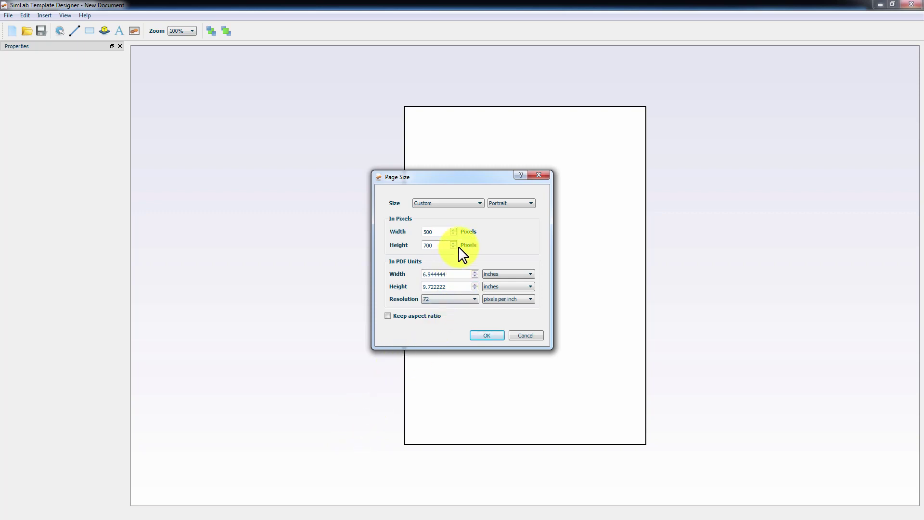
{"action": "left_click", "coordinate": [505, 203]}
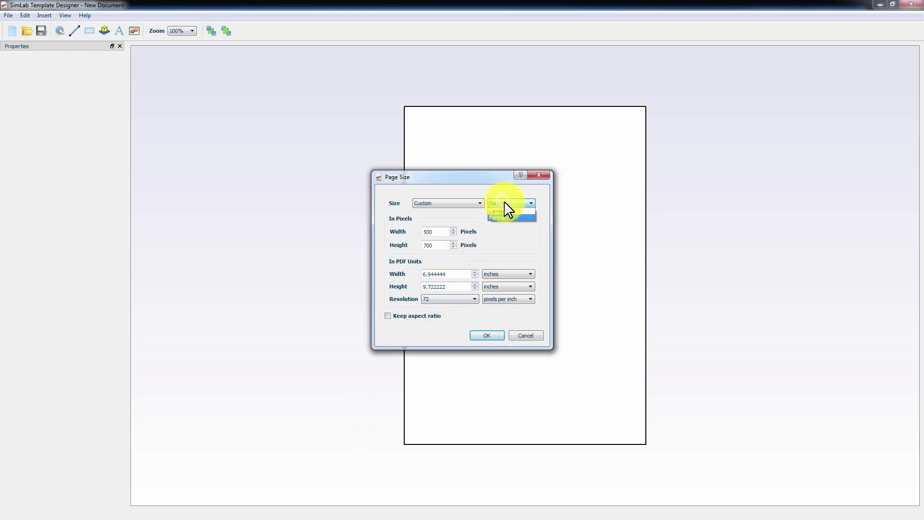
{"action": "left_click", "coordinate": [508, 211]}
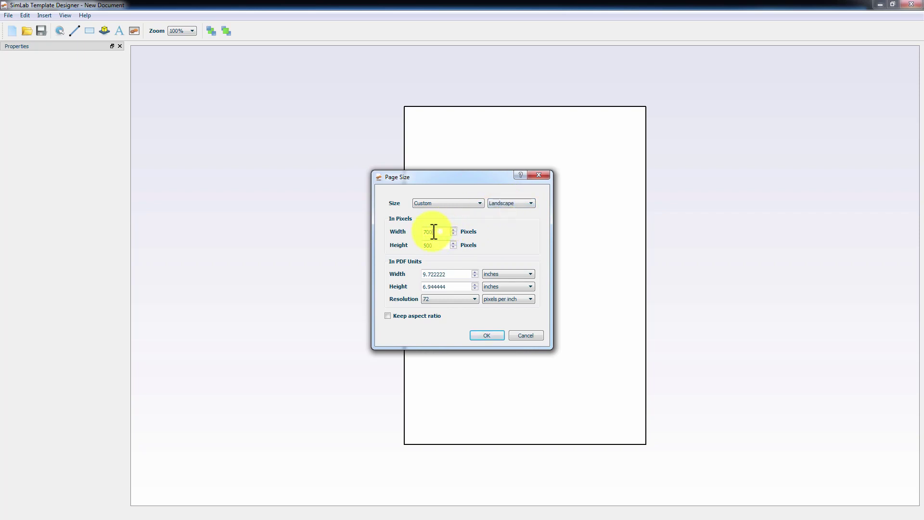
{"action": "left_click_drag", "start_coordinate": [436, 232], "coordinate": [420, 232]}
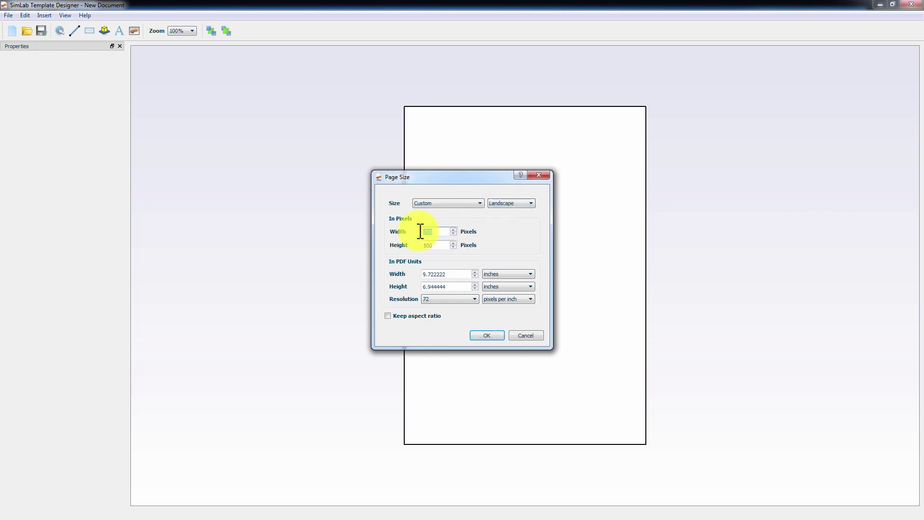
{"action": "type", "text": "1856"}
{"action": "left_click_drag", "start_coordinate": [440, 245], "coordinate": [410, 247]}
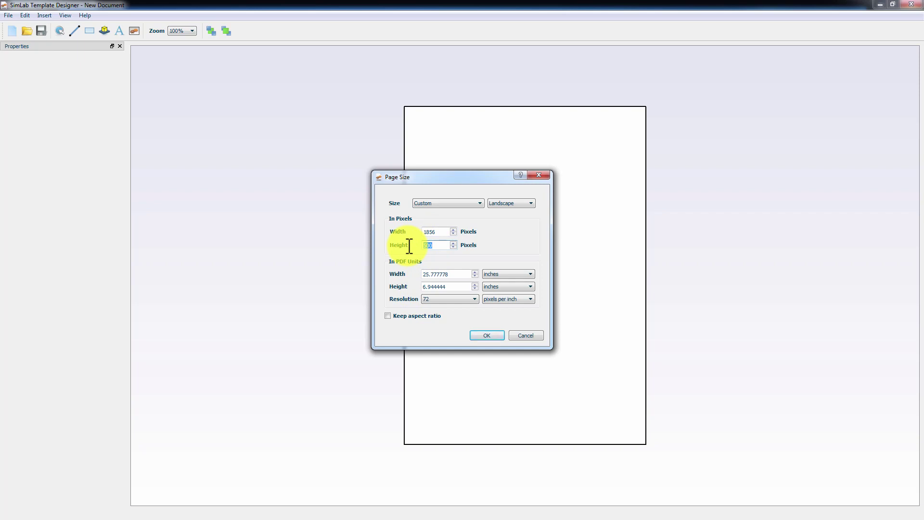
{"action": "type", "text": "978"}
{"action": "left_click", "coordinate": [485, 336]}
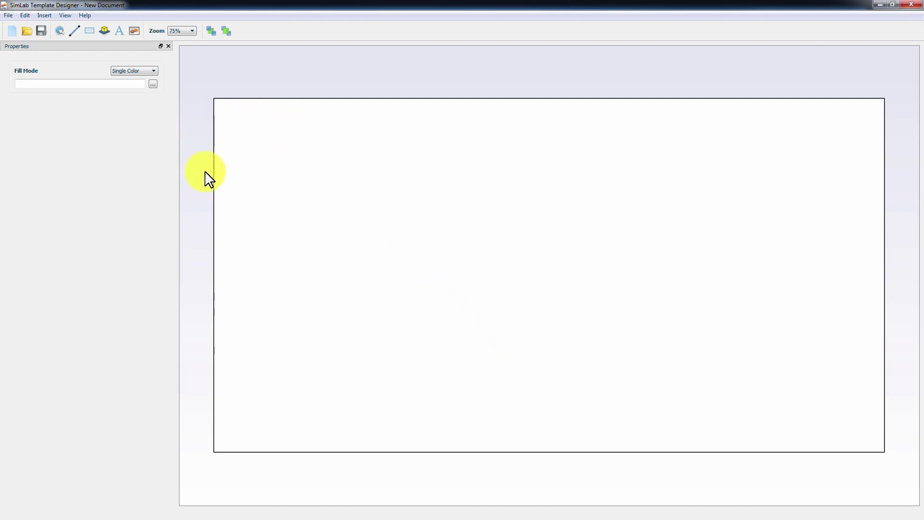
- Try green and red solid fills on the page background, ending on plain white
{"action": "left_click", "coordinate": [143, 71]}
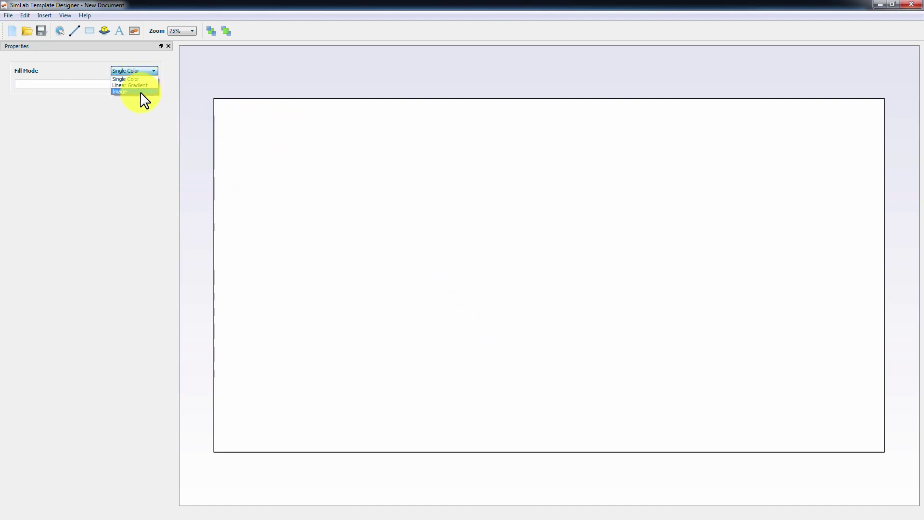
{"action": "left_click", "coordinate": [136, 79]}
{"action": "left_click", "coordinate": [153, 84]}
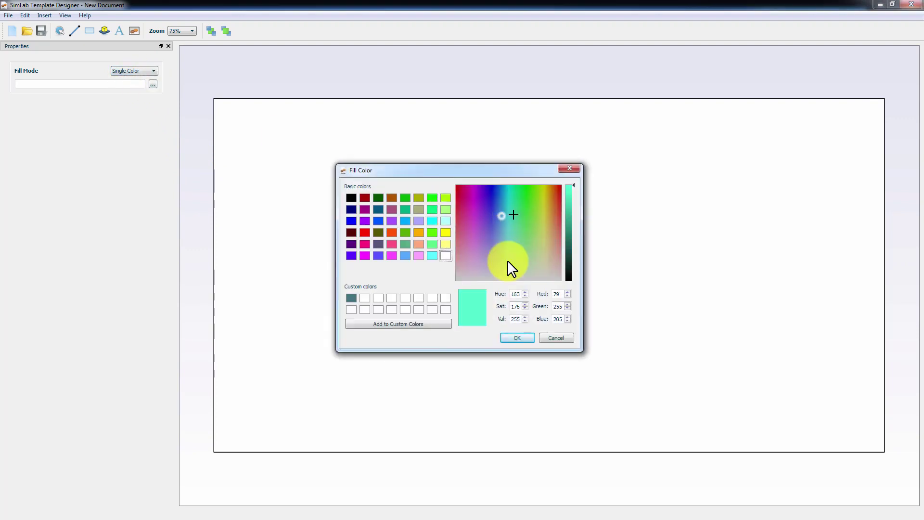
{"action": "left_click", "coordinate": [513, 336]}
{"action": "left_click", "coordinate": [152, 84]}
{"action": "left_click_drag", "start_coordinate": [472, 196], "coordinate": [456, 185]}
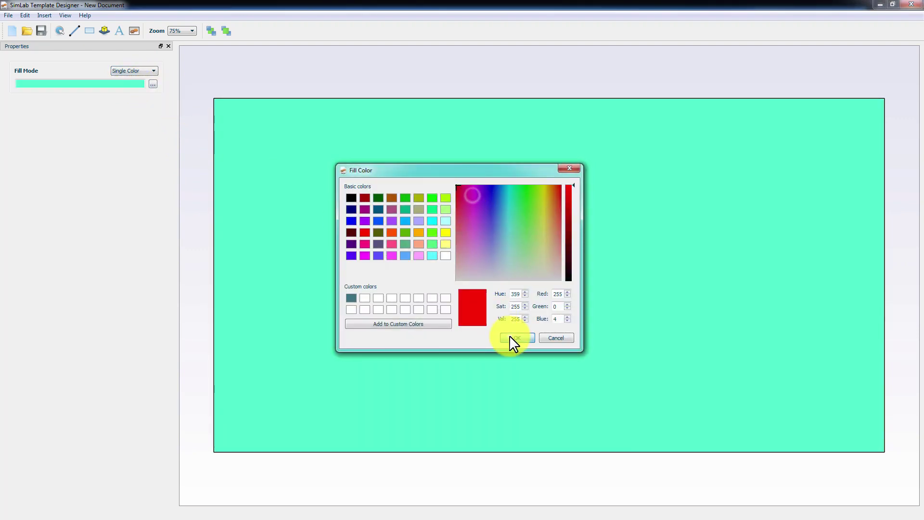
{"action": "left_click", "coordinate": [513, 337]}
{"action": "left_click", "coordinate": [153, 84]}
{"action": "left_click", "coordinate": [501, 279]}
{"action": "left_click", "coordinate": [518, 338]}
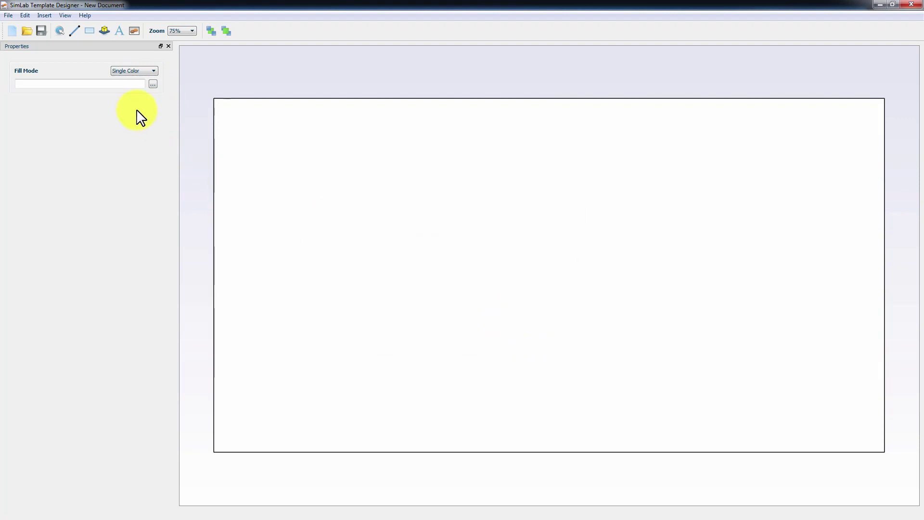
- Switch the background to a linear gradient and add a light blue middle stop
{"action": "left_click", "coordinate": [144, 71]}
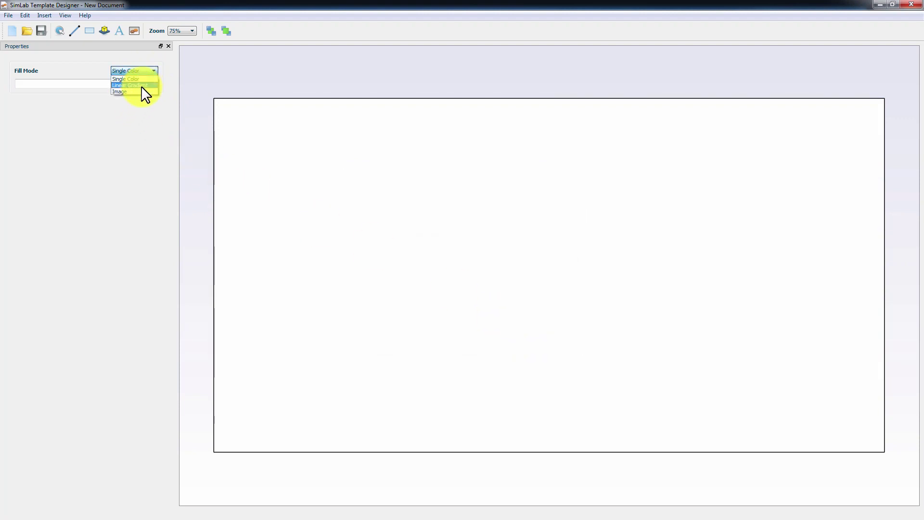
{"action": "left_click", "coordinate": [142, 86]}
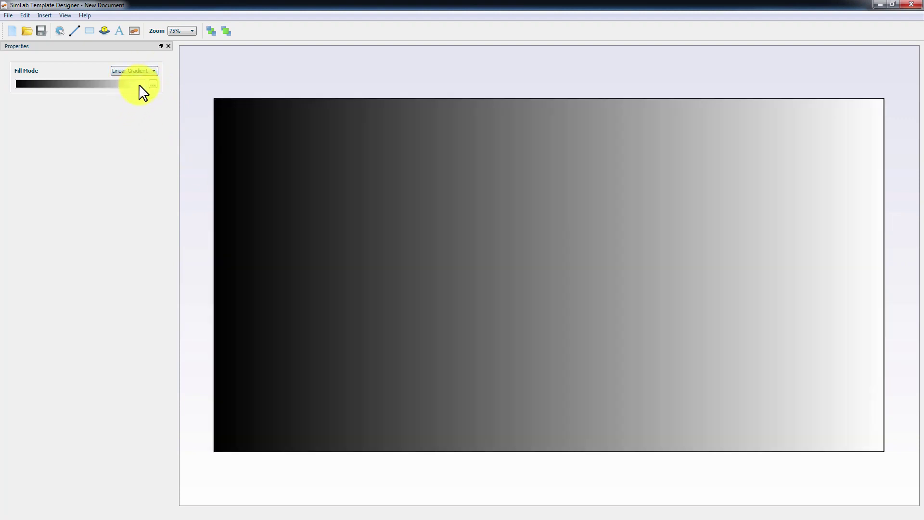
{"action": "left_click", "coordinate": [153, 85]}
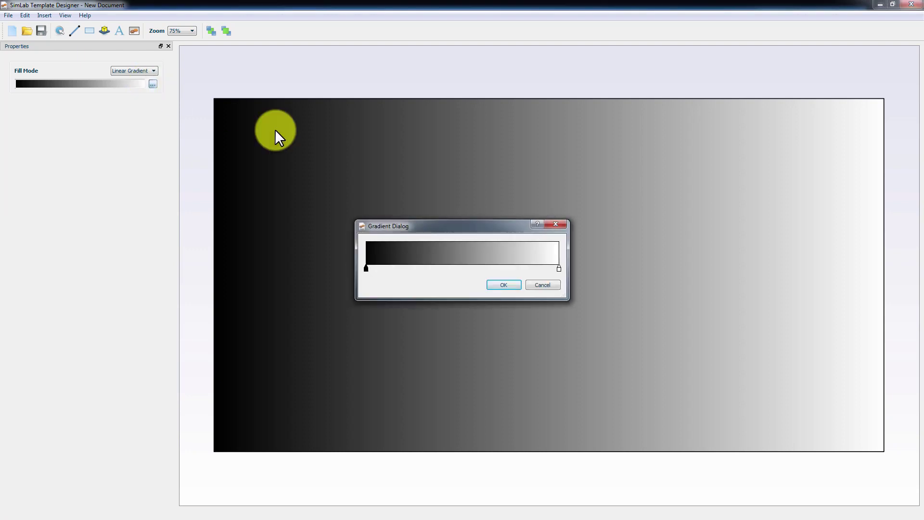
{"action": "left_click", "coordinate": [373, 269]}
{"action": "left_click_drag", "start_coordinate": [374, 268], "coordinate": [484, 279]}
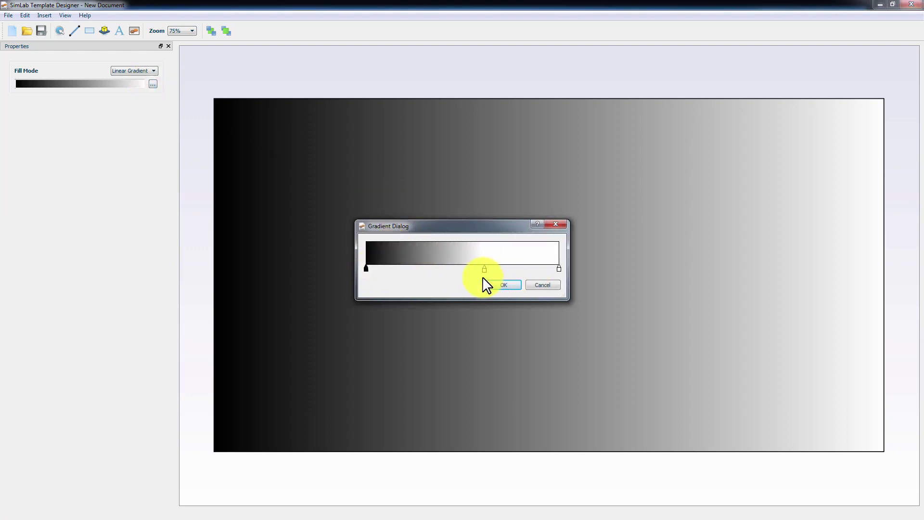
{"action": "double_click", "coordinate": [494, 269]}
{"action": "left_click", "coordinate": [491, 196]}
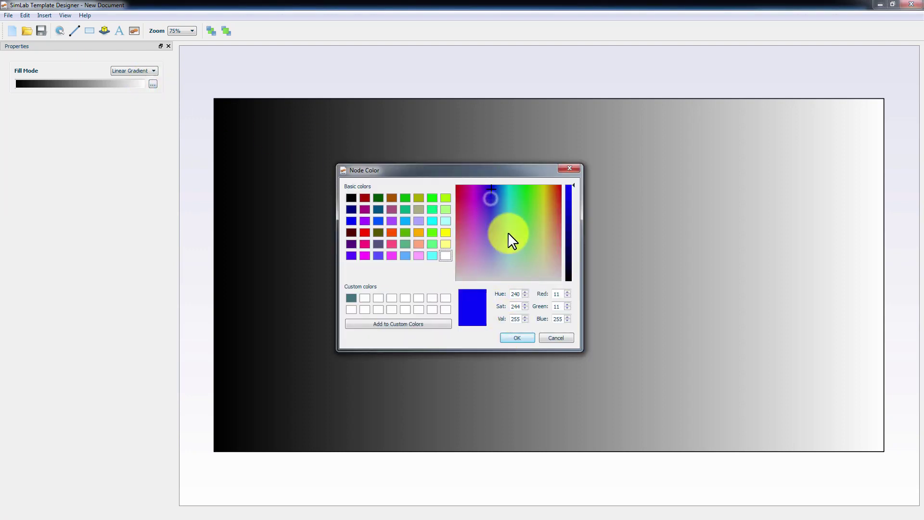
{"action": "left_click", "coordinate": [493, 223]}
{"action": "left_click", "coordinate": [517, 337]}
- Make the left gradient stop dark blue and apply the blue-to-white gradient
{"action": "double_click", "coordinate": [366, 268]}
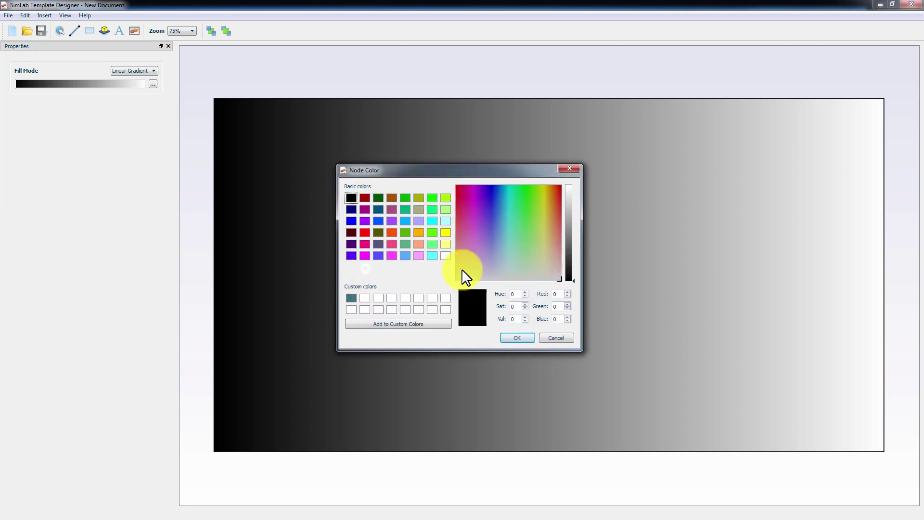
{"action": "left_click", "coordinate": [492, 229]}
{"action": "left_click", "coordinate": [568, 263]}
{"action": "left_click", "coordinate": [517, 337]}
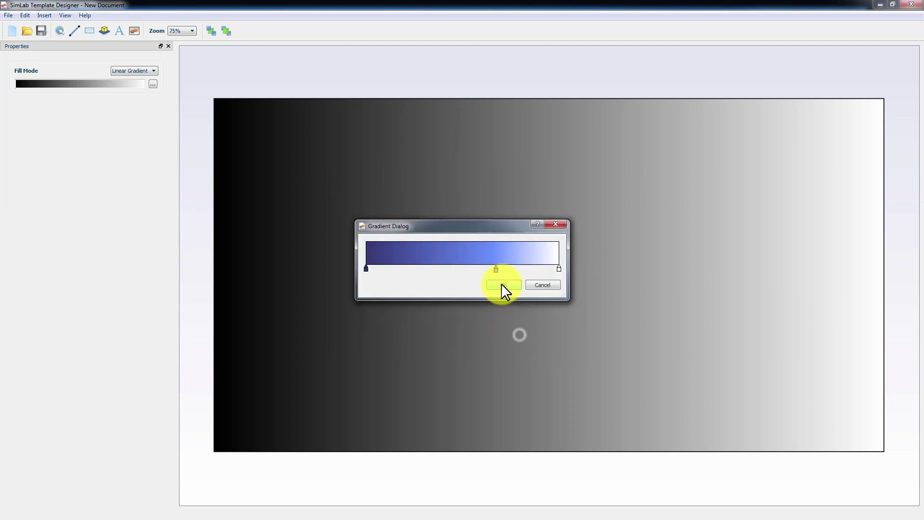
{"action": "left_click", "coordinate": [503, 285]}
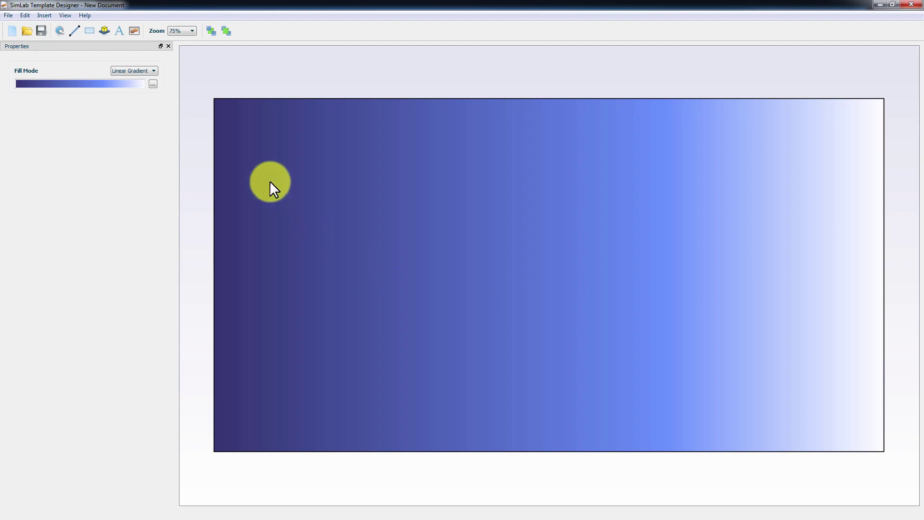
{"action": "left_click", "coordinate": [152, 71]}
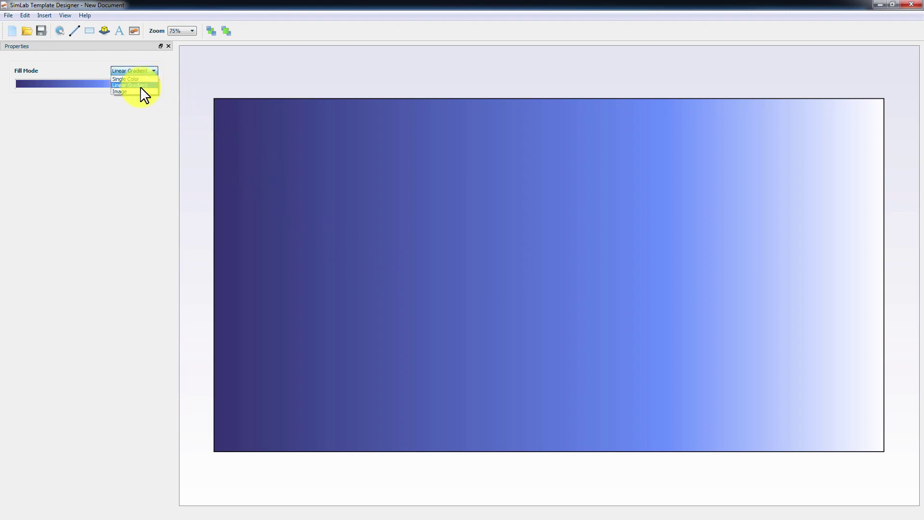
{"action": "left_click", "coordinate": [139, 91]}
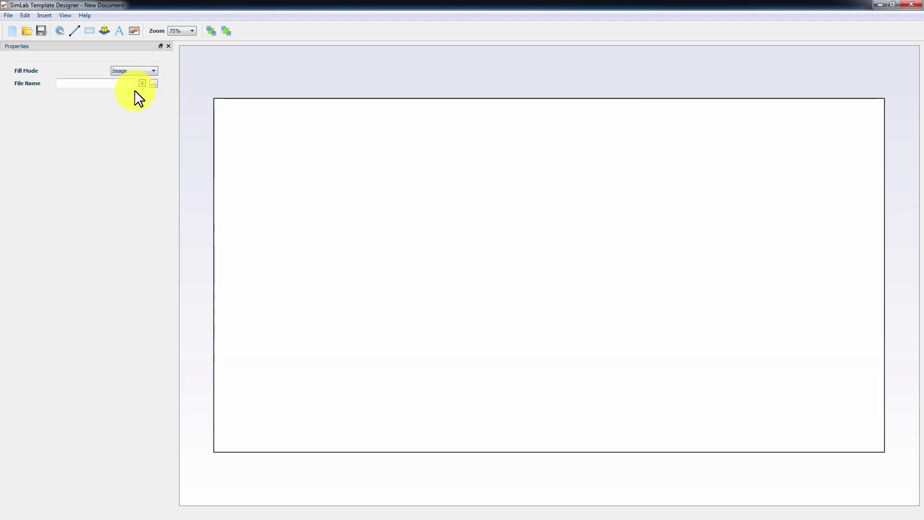
- Set Background.jpg as the page background and place a 100 × 100 3D area at the frame's top-left
{"action": "left_click", "coordinate": [153, 84]}
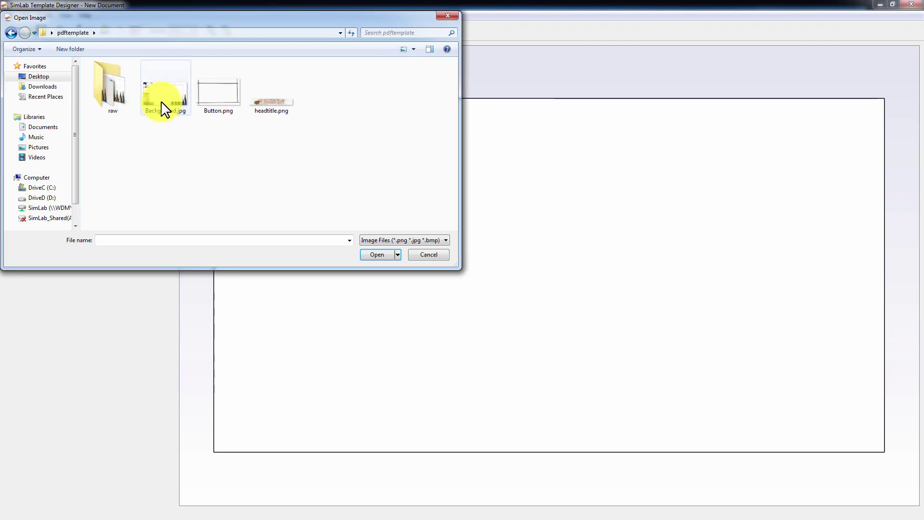
{"action": "double_click", "coordinate": [164, 108]}
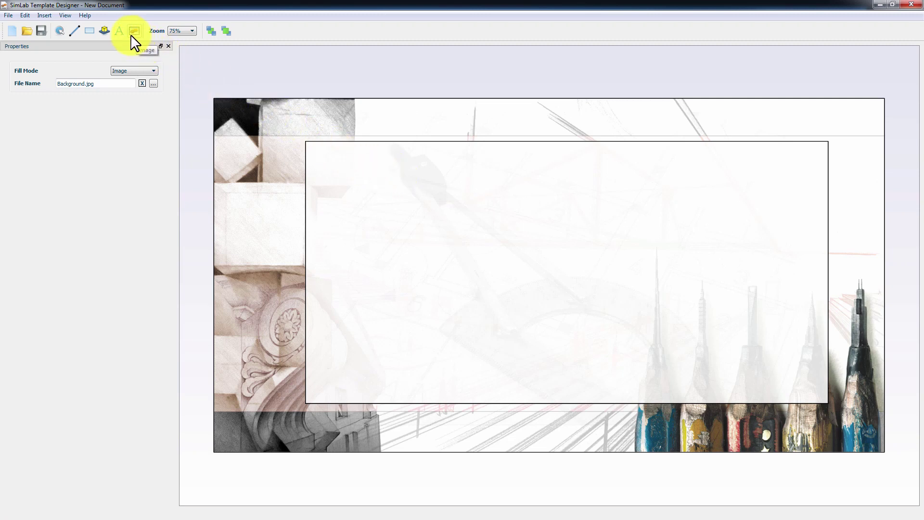
{"action": "left_click", "coordinate": [106, 33]}
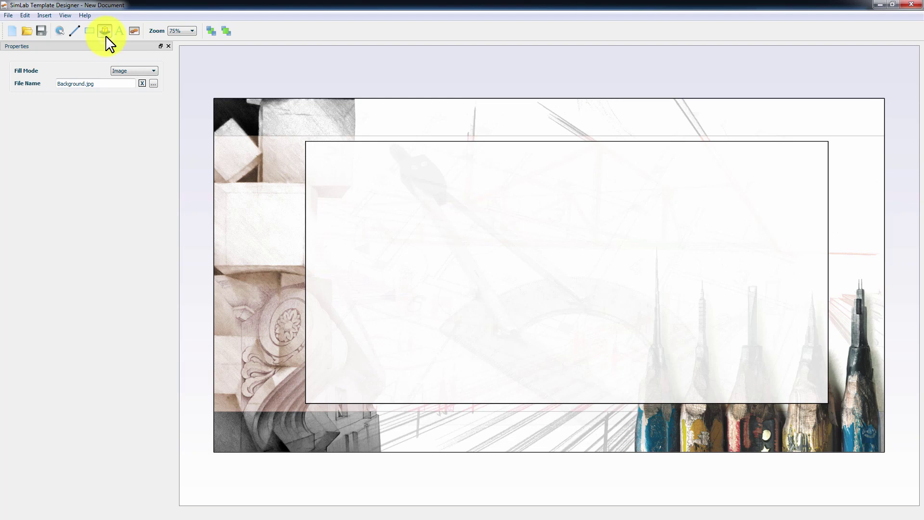
{"action": "left_click", "coordinate": [308, 147]}
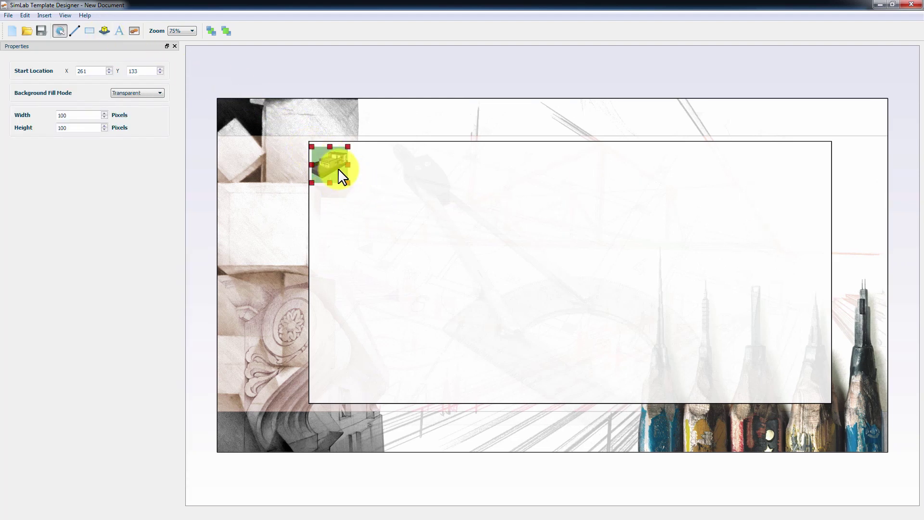
- At 100% zoom, stretch the 3D viewer area to fill the frame at 1446 × 725 pixels
{"action": "left_click", "coordinate": [192, 32]}
{"action": "left_click", "coordinate": [186, 66]}
{"action": "left_click_drag", "start_coordinate": [261, 117], "coordinate": [258, 111]}
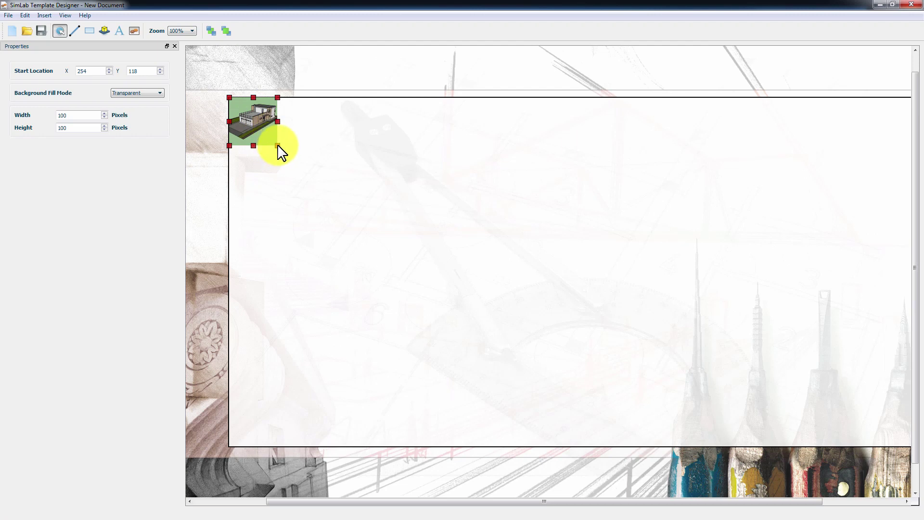
{"action": "left_click_drag", "start_coordinate": [278, 146], "coordinate": [888, 419]}
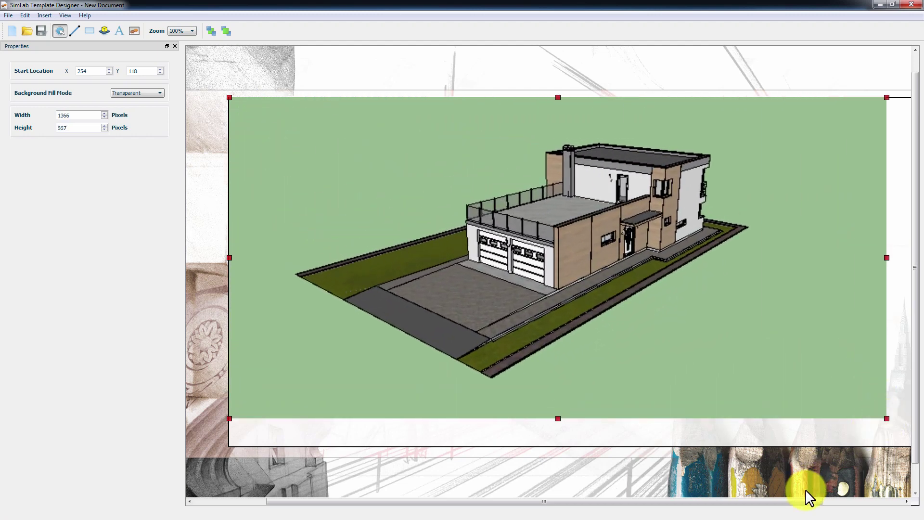
{"action": "left_click_drag", "start_coordinate": [801, 501], "coordinate": [864, 503]}
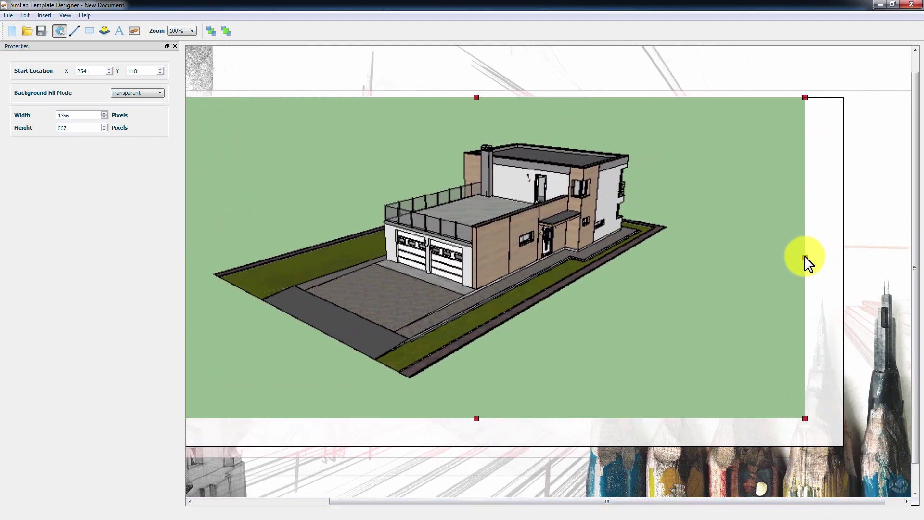
{"action": "left_click_drag", "start_coordinate": [805, 258], "coordinate": [845, 263]}
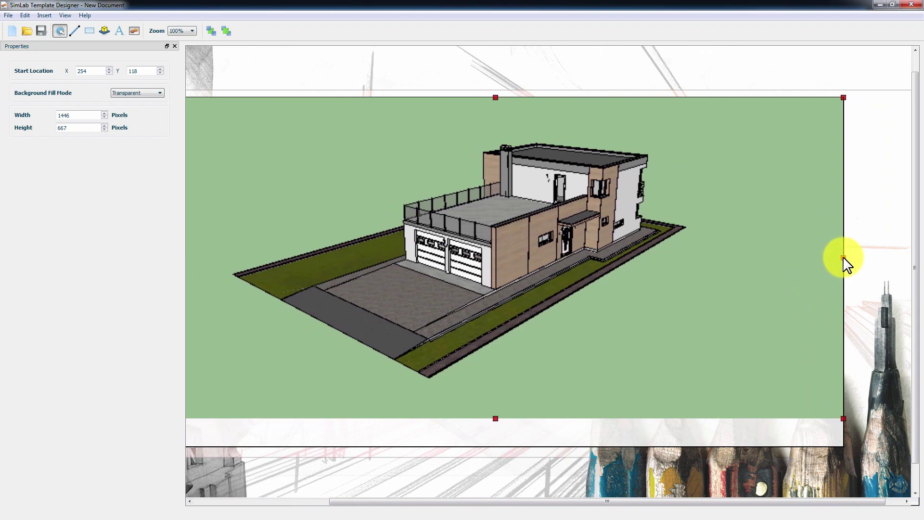
{"action": "left_click_drag", "start_coordinate": [496, 419], "coordinate": [501, 448]}
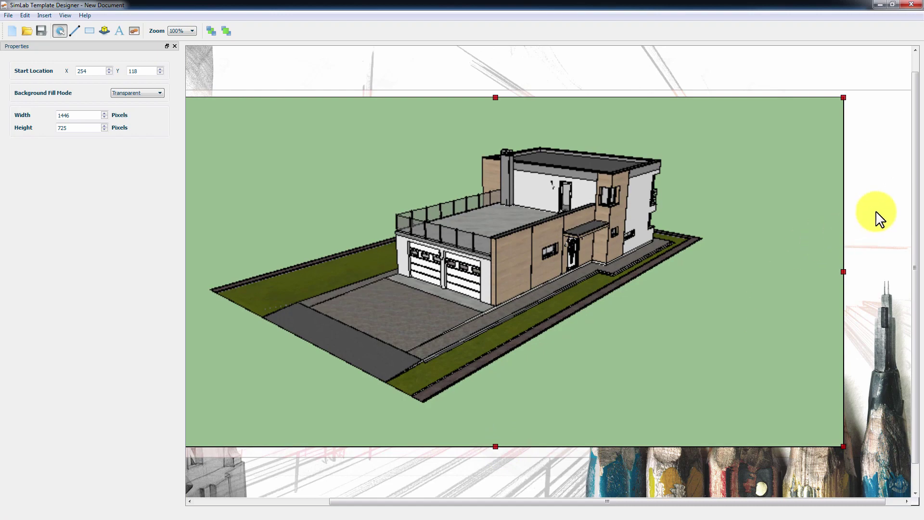
{"action": "left_click_drag", "start_coordinate": [917, 192], "coordinate": [917, 171]}
{"action": "scroll", "coordinate": [910, 243], "scroll_direction": "down", "scroll_amount": 2}
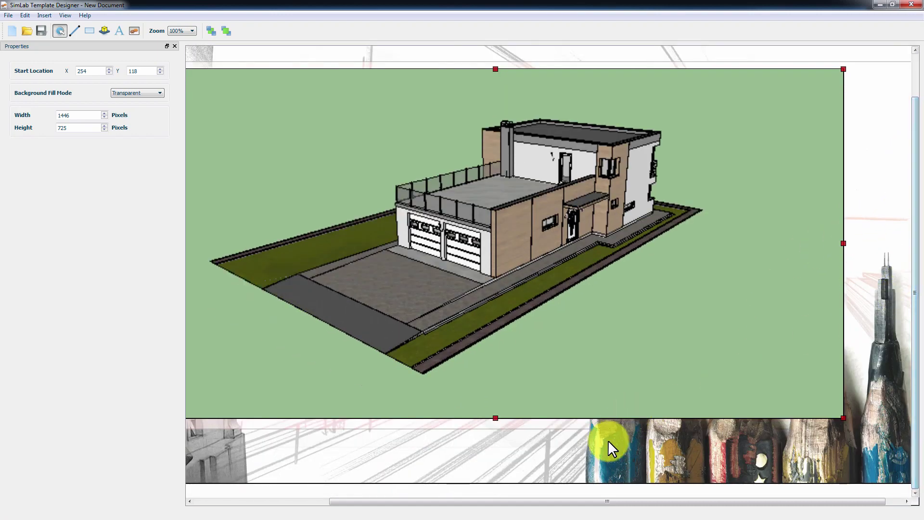
- Zoom the page out to 75% and deselect the 3D viewer frame
{"action": "left_click", "coordinate": [193, 30]}
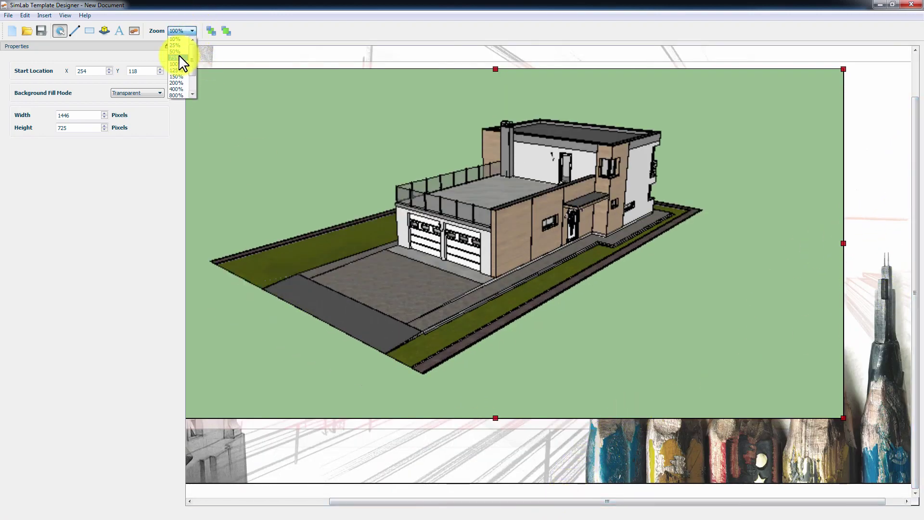
{"action": "left_click", "coordinate": [182, 63]}
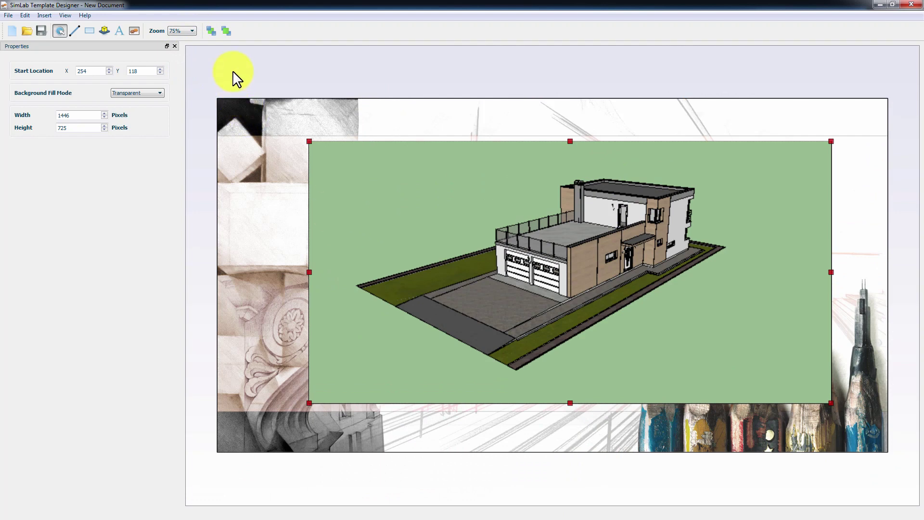
{"action": "left_click", "coordinate": [235, 76]}
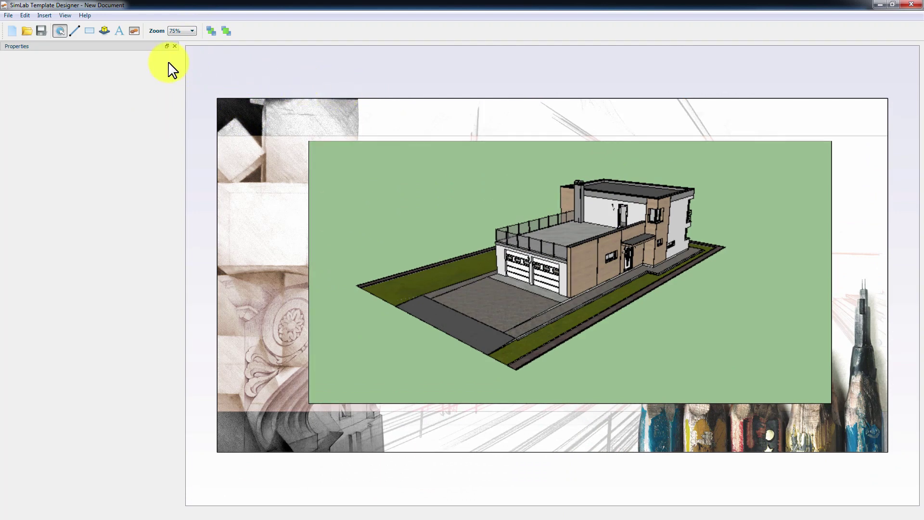
- Add a text item reading 'Perspective' on the page's left and set its size to 24
{"action": "left_click", "coordinate": [118, 33]}
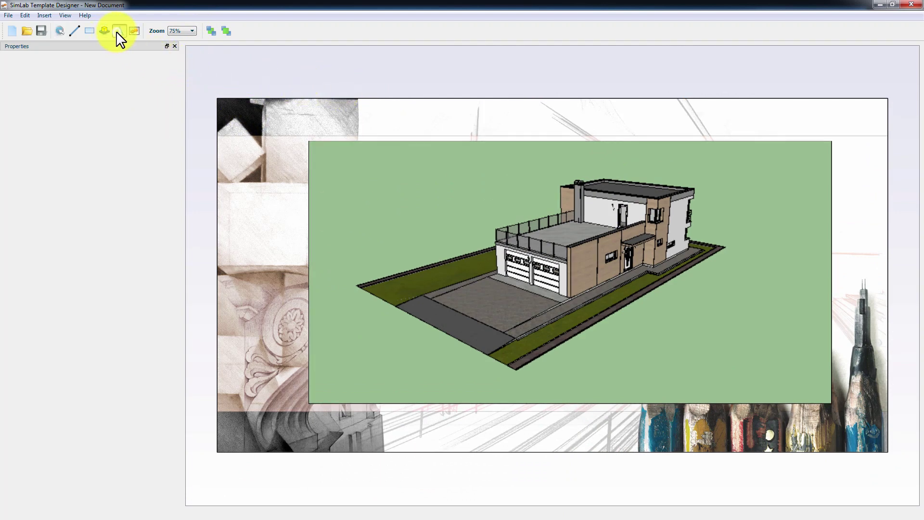
{"action": "left_click", "coordinate": [236, 192]}
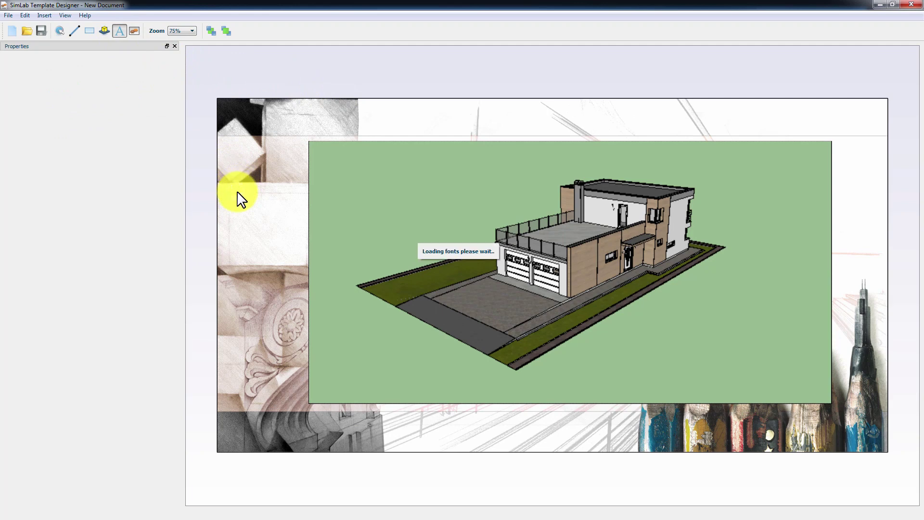
{"action": "type", "text": "Perspective"}
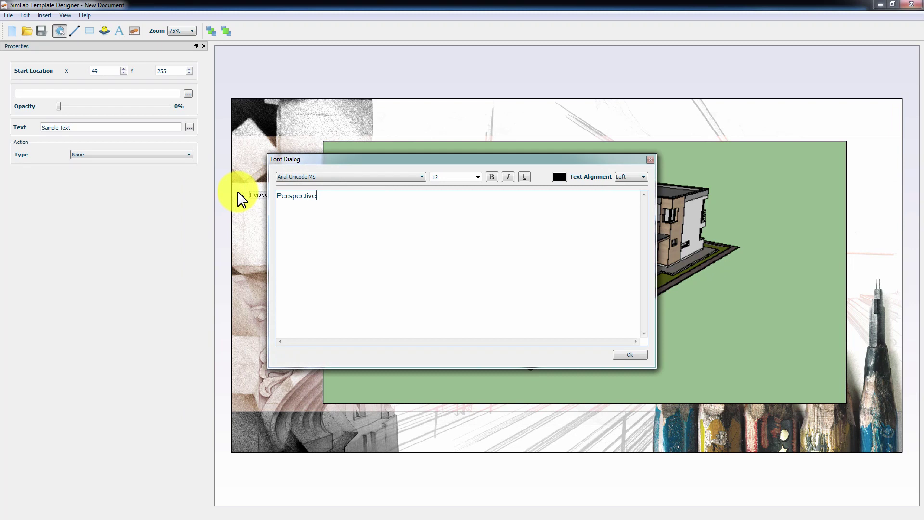
{"action": "left_click_drag", "start_coordinate": [402, 203], "coordinate": [242, 196]}
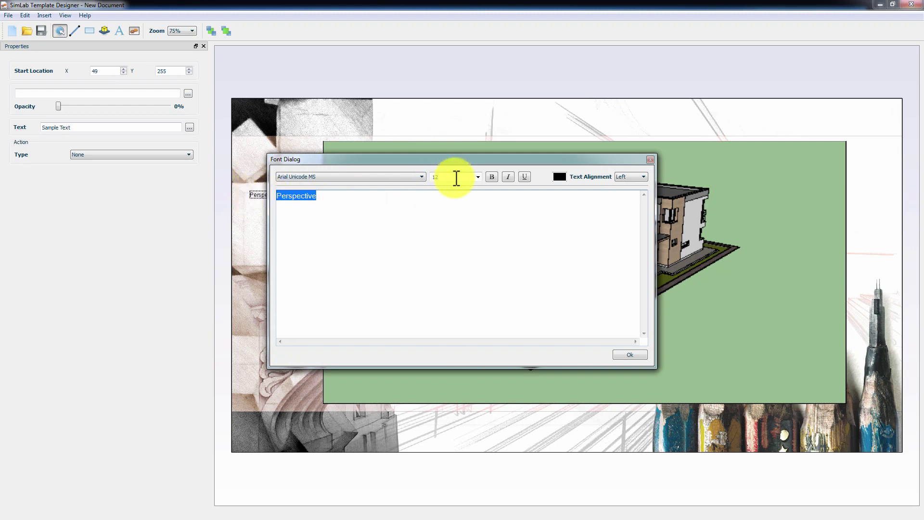
{"action": "left_click", "coordinate": [457, 178]}
{"action": "left_click", "coordinate": [478, 177]}
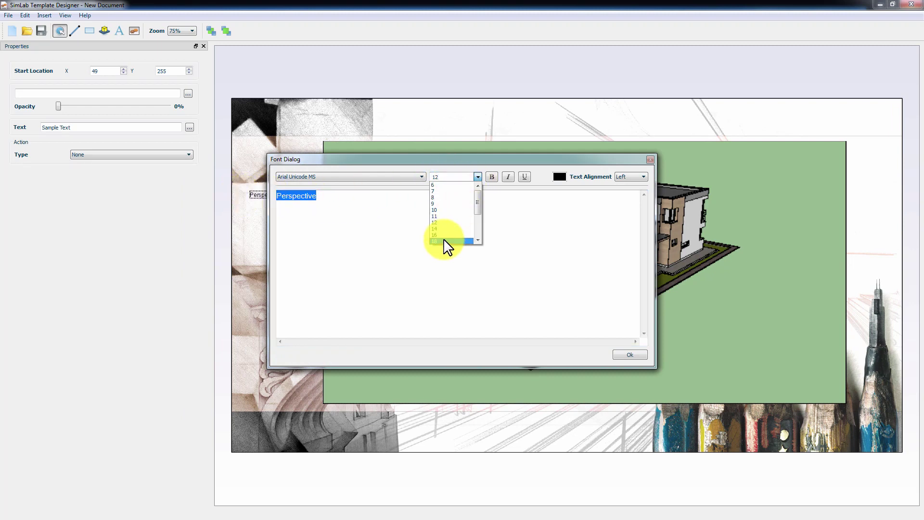
{"action": "left_click", "coordinate": [443, 241]}
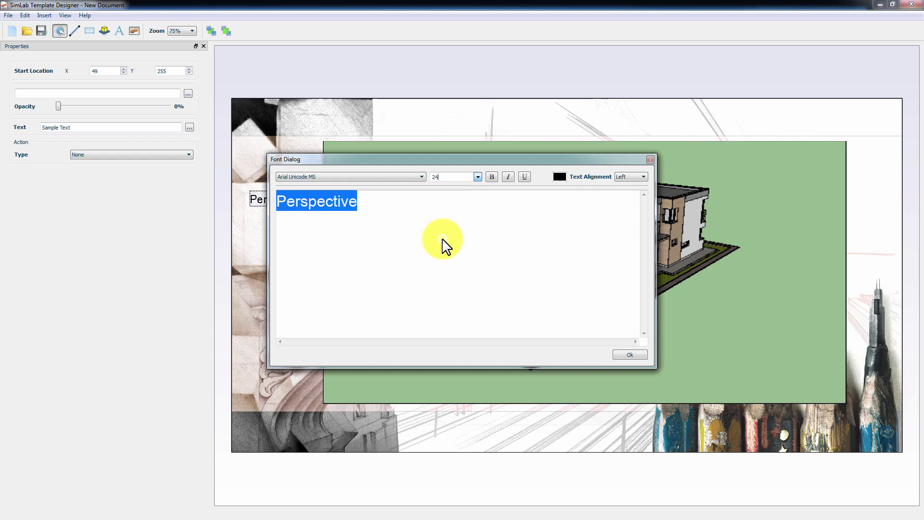
- Change the Perspective label's font to Segoe UI, confirm, and nudge it beside the viewer
{"action": "left_click_drag", "start_coordinate": [396, 160], "coordinate": [513, 129]}
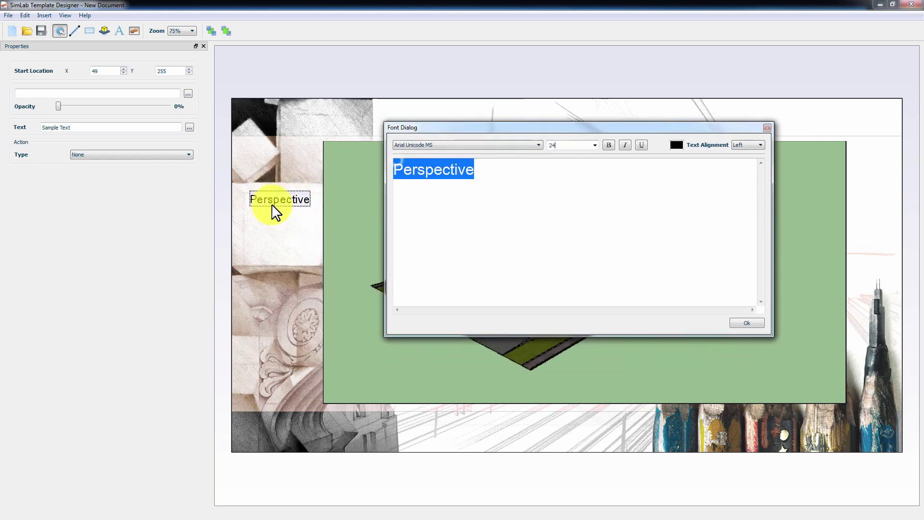
{"action": "left_click", "coordinate": [479, 145]}
{"action": "type", "text": "se"}
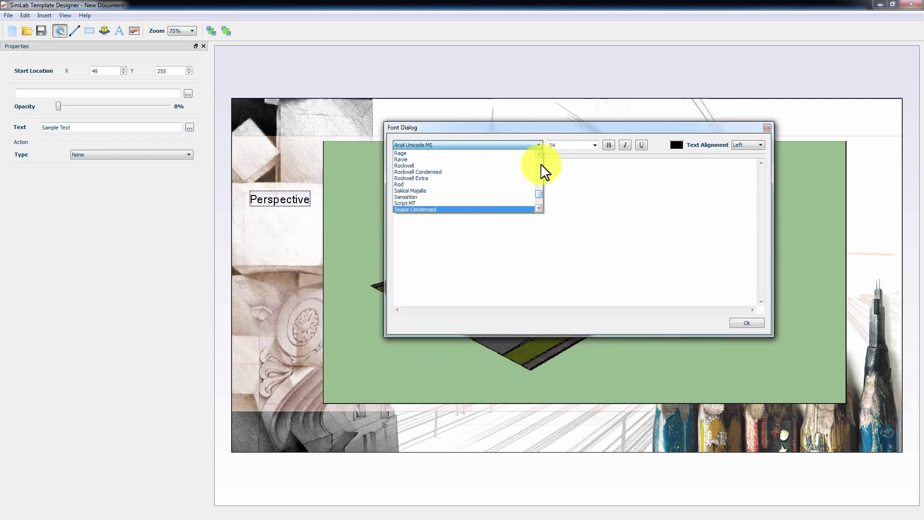
{"action": "left_click", "coordinate": [540, 208]}
{"action": "left_click", "coordinate": [451, 202]}
{"action": "left_click", "coordinate": [508, 147]}
{"action": "scroll", "coordinate": [501, 169], "scroll_direction": "down", "scroll_amount": 2}
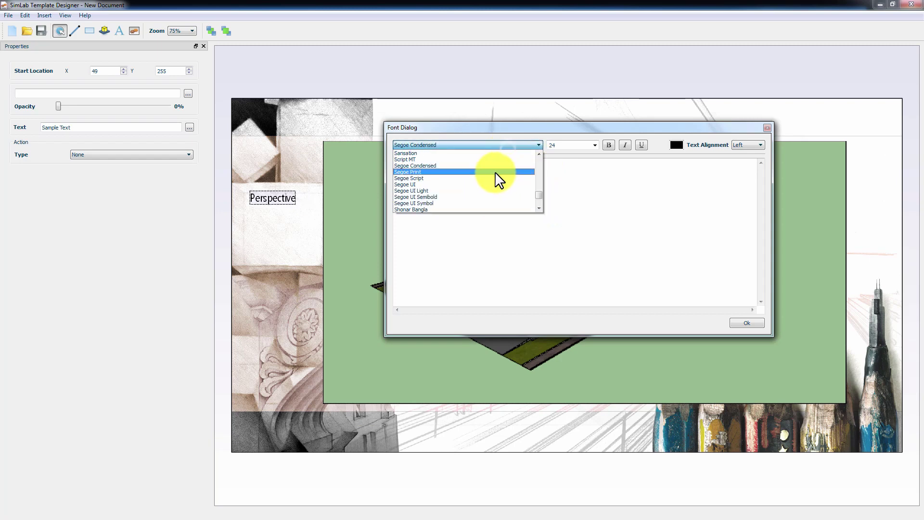
{"action": "left_click", "coordinate": [482, 179]}
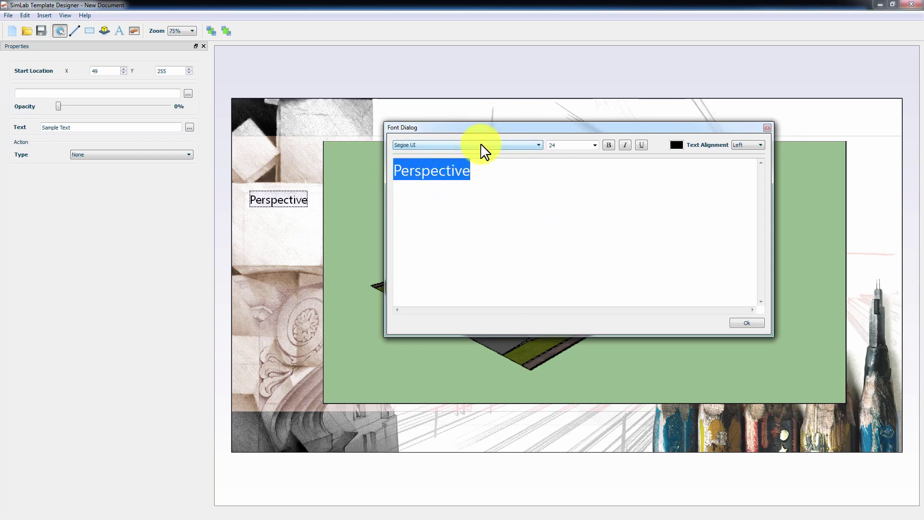
{"action": "left_click", "coordinate": [739, 322]}
{"action": "left_click_drag", "start_coordinate": [280, 211], "coordinate": [279, 208]}
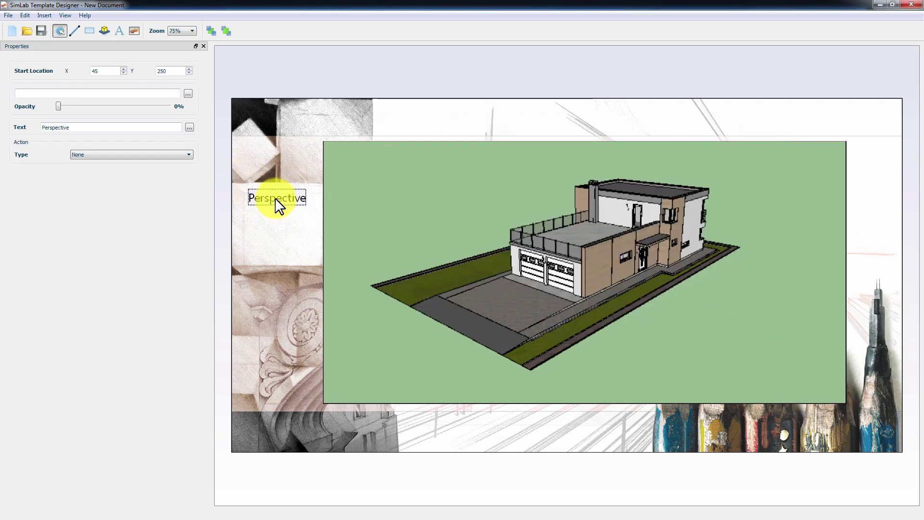
- Give the Perspective label a Scene State action, matched by name, targeting the scene 'Perspective'
{"action": "left_click", "coordinate": [145, 155]}
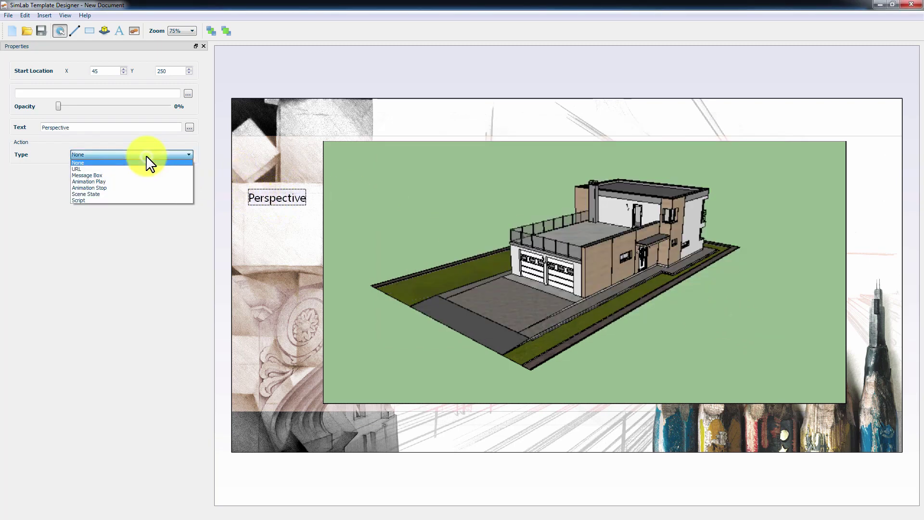
{"action": "left_click", "coordinate": [135, 194]}
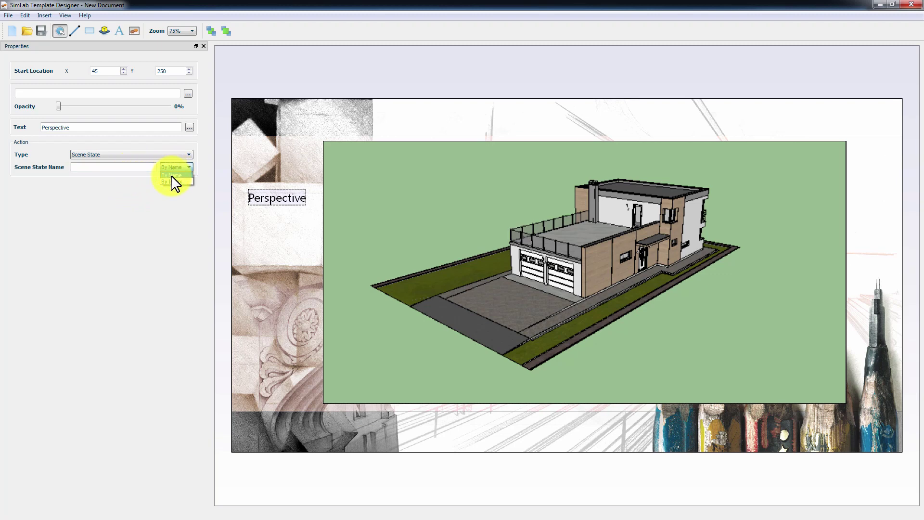
{"action": "left_click", "coordinate": [172, 175]}
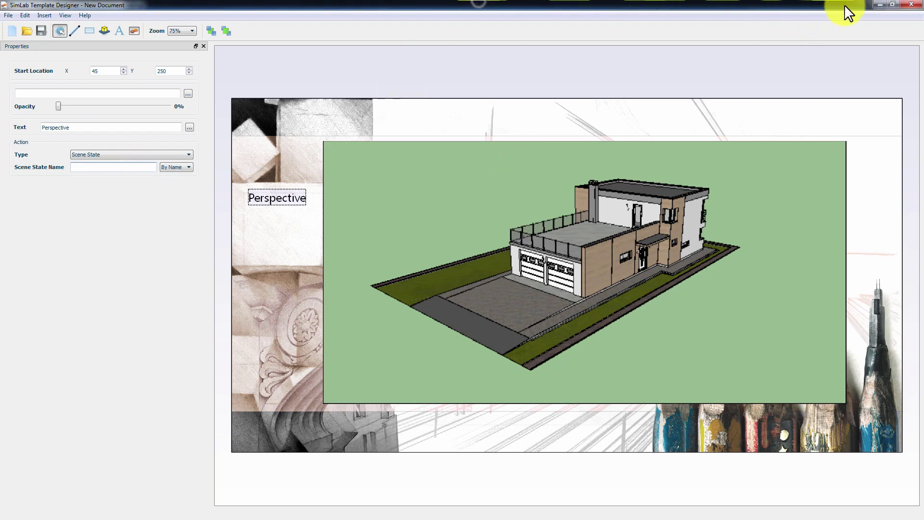
{"action": "left_click", "coordinate": [876, 3]}
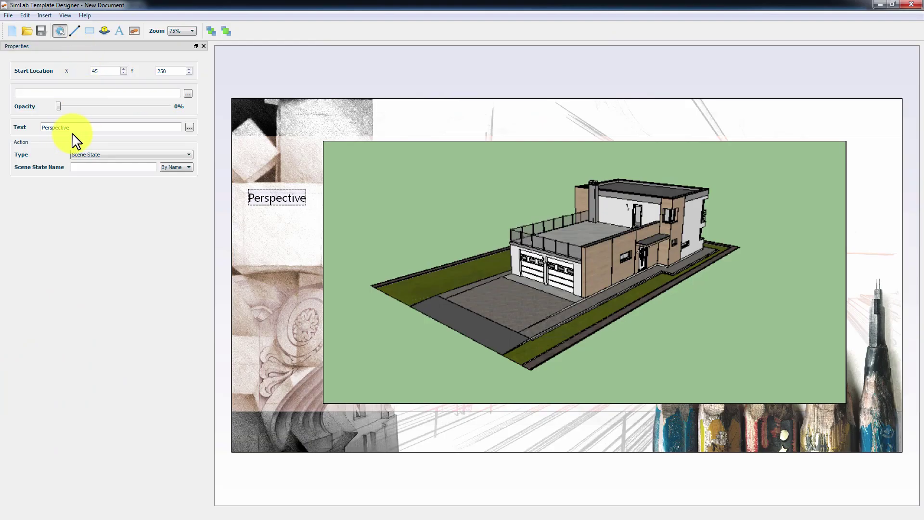
{"action": "left_click", "coordinate": [114, 167]}
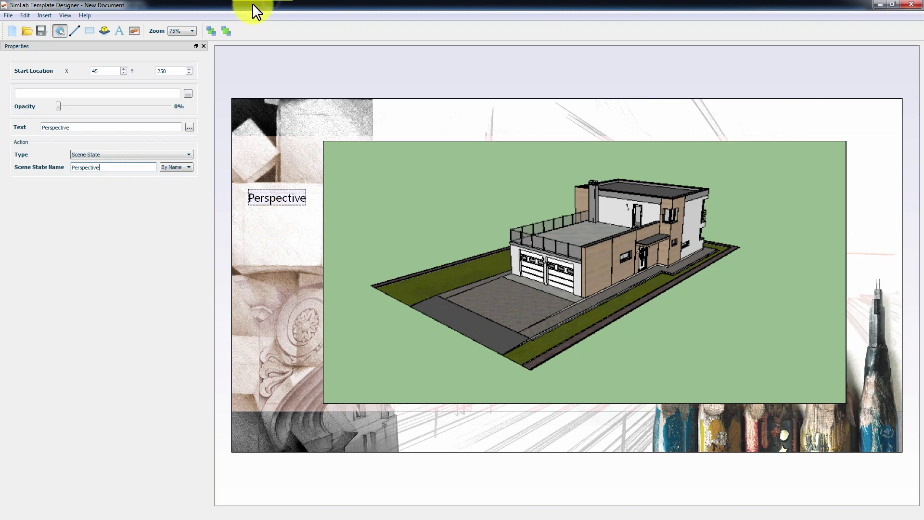
{"action": "left_click", "coordinate": [352, 78]}
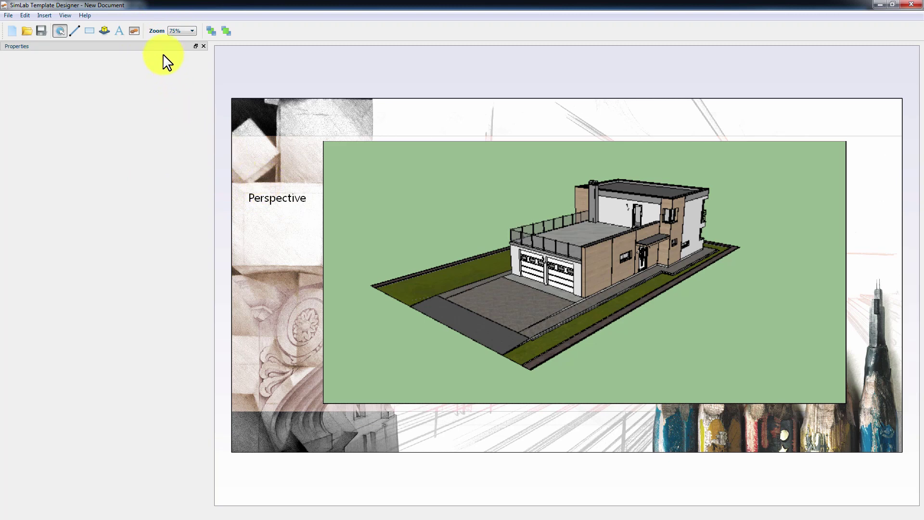
- Insert Button.png over the Perspective label and send it to the back
{"action": "left_click", "coordinate": [133, 32]}
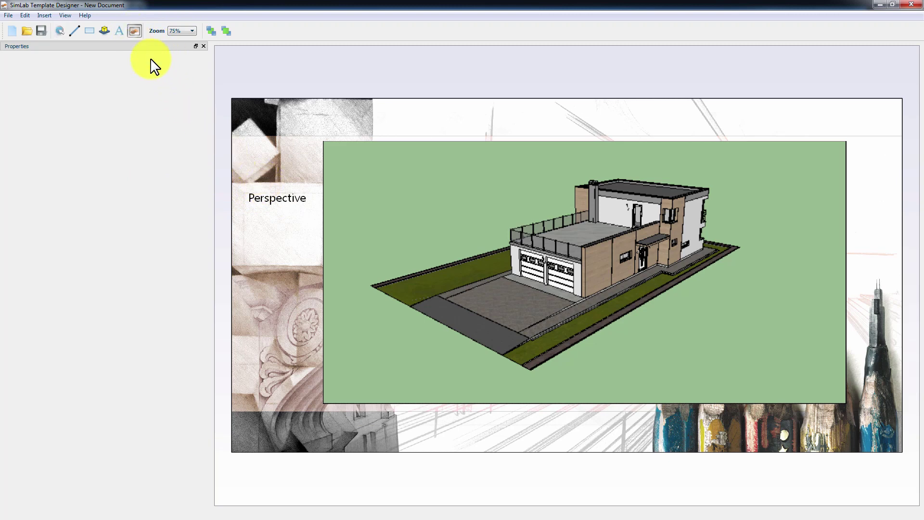
{"action": "left_click", "coordinate": [258, 189]}
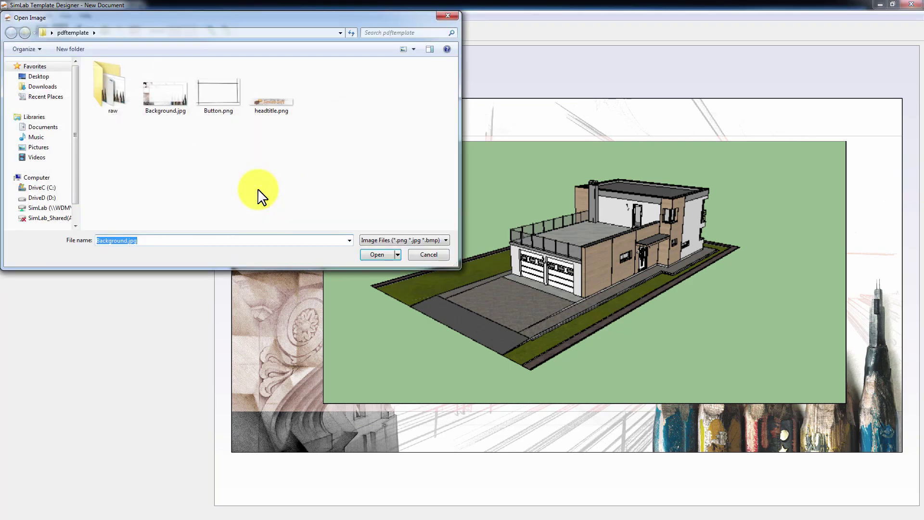
{"action": "double_click", "coordinate": [222, 103]}
{"action": "left_click_drag", "start_coordinate": [310, 215], "coordinate": [292, 196]}
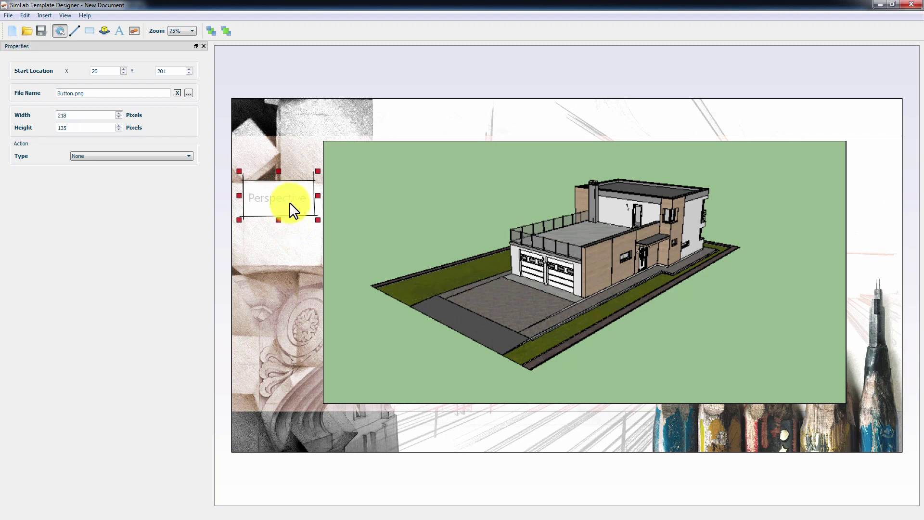
{"action": "right_click", "coordinate": [294, 210]}
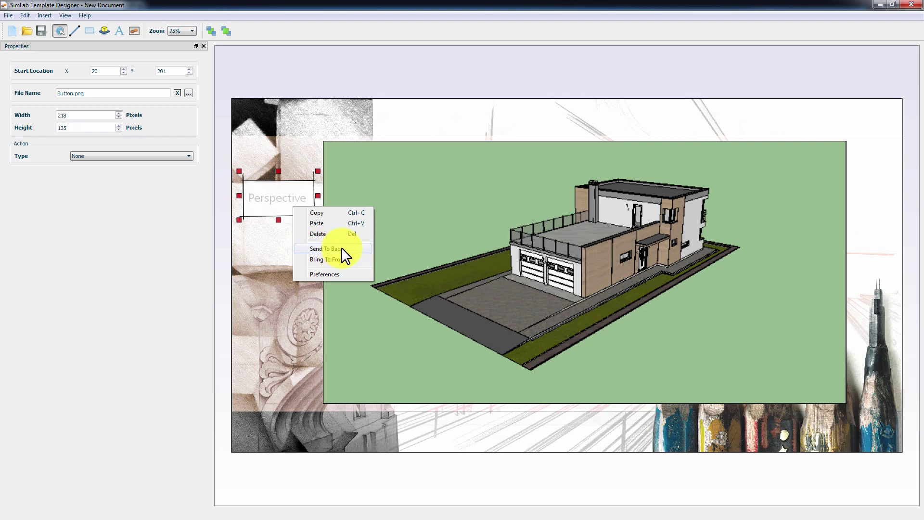
{"action": "left_click", "coordinate": [328, 249]}
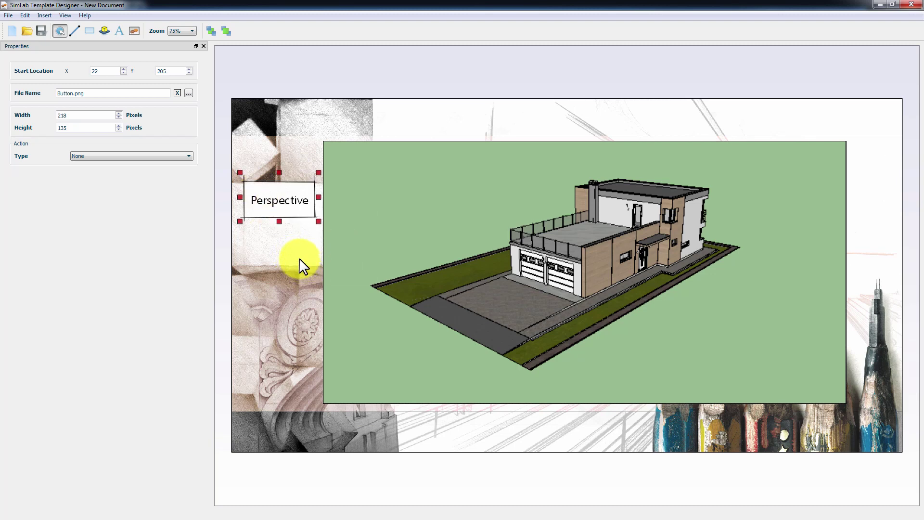
- Insert Button.png below the Perspective button and paste a copy further down as a third button
{"action": "left_click", "coordinate": [135, 30]}
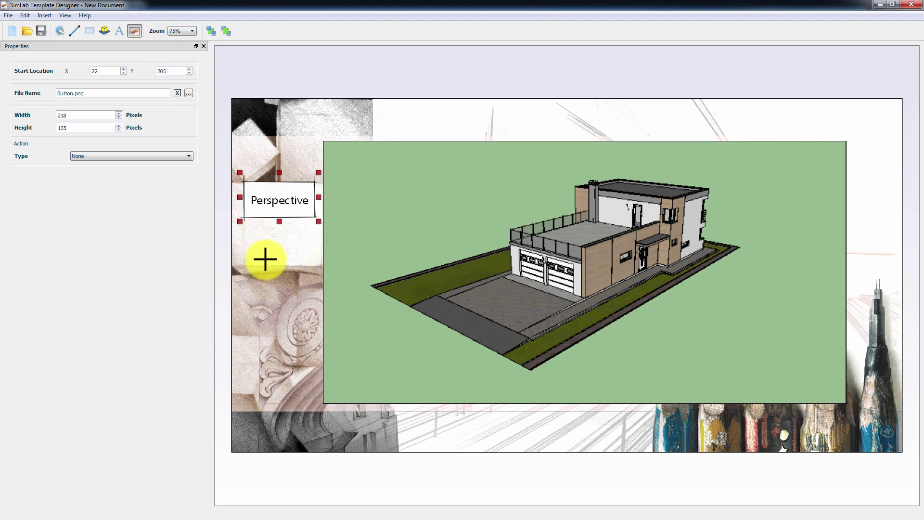
{"action": "left_click", "coordinate": [264, 256]}
{"action": "left_click", "coordinate": [207, 94]}
{"action": "double_click", "coordinate": [207, 94]}
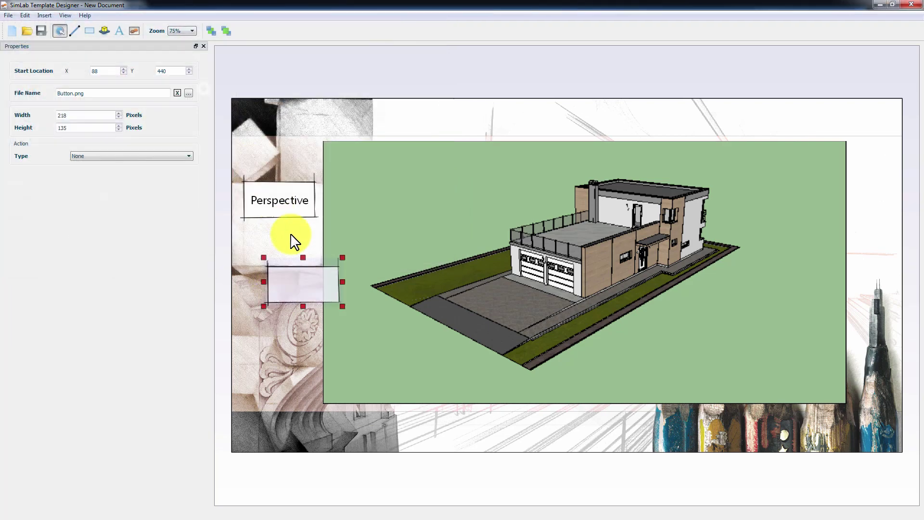
{"action": "left_click_drag", "start_coordinate": [316, 282], "coordinate": [292, 272]}
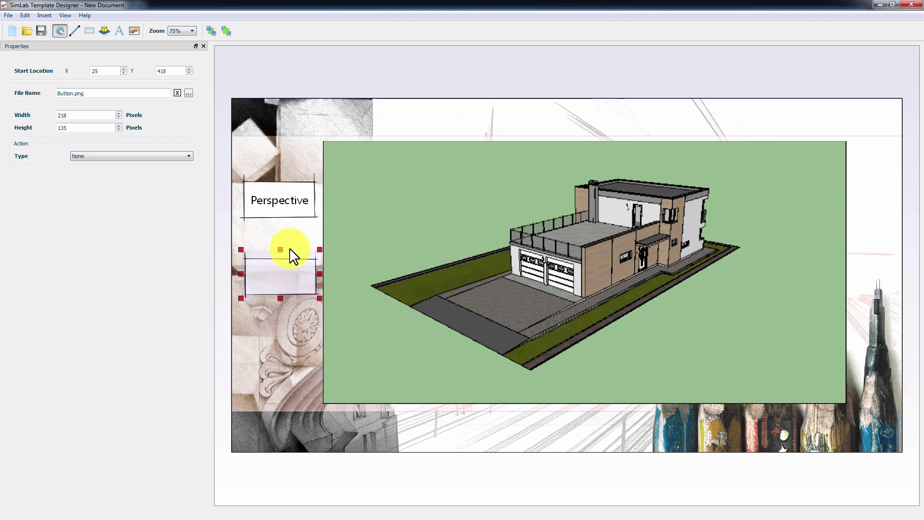
{"action": "key", "text": "ctrl+v"}
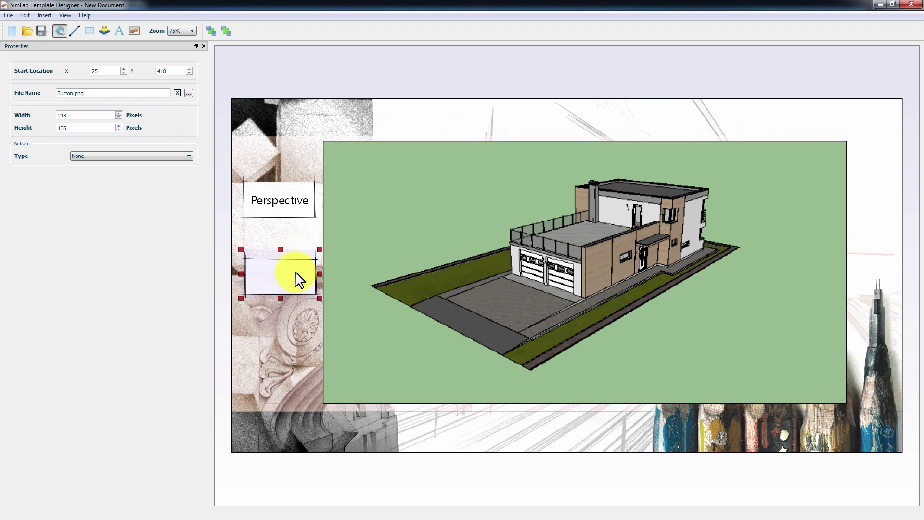
{"action": "left_click_drag", "start_coordinate": [295, 274], "coordinate": [299, 355]}
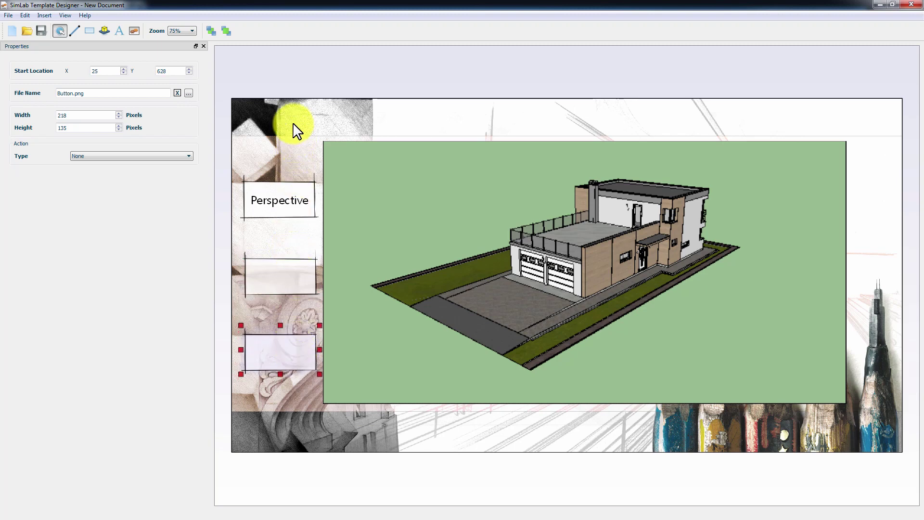
{"action": "left_click", "coordinate": [307, 74]}
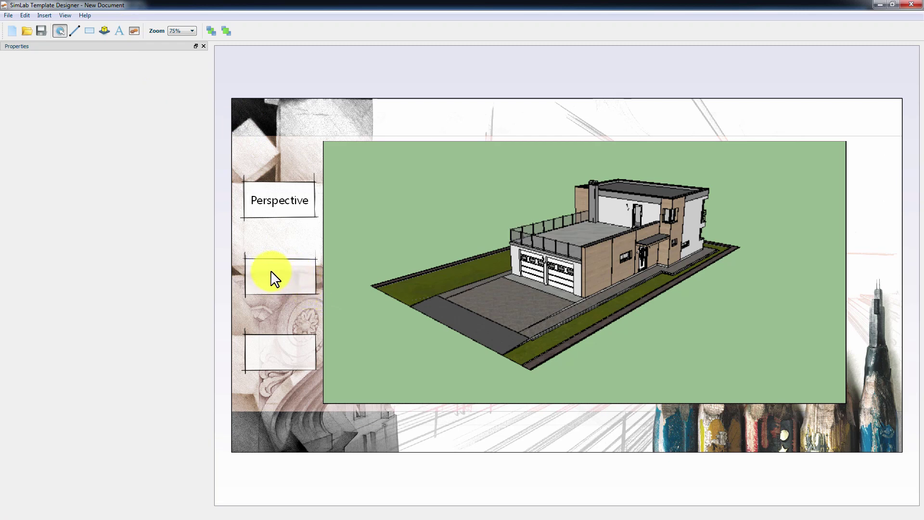
- Clear the Perspective label's action and give its button image a Scene State action for Perspective
{"action": "left_click", "coordinate": [273, 210]}
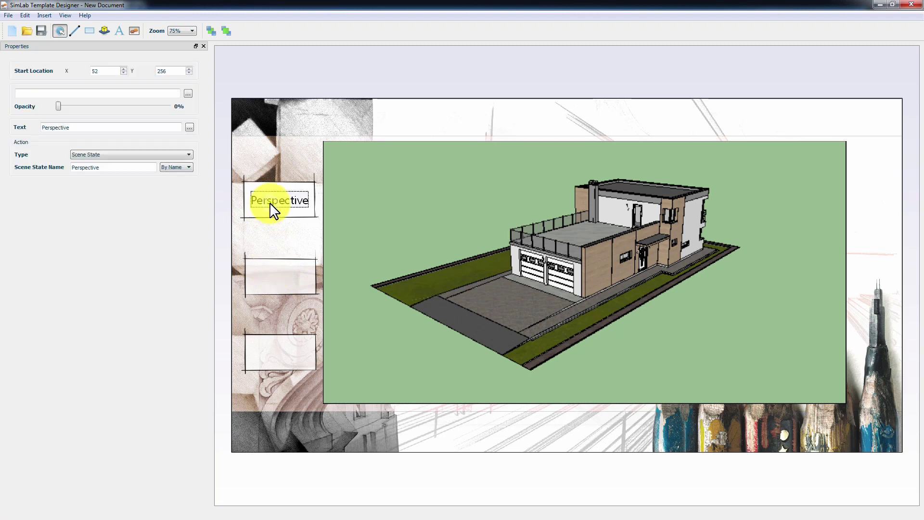
{"action": "left_click", "coordinate": [115, 156]}
{"action": "left_click", "coordinate": [102, 162]}
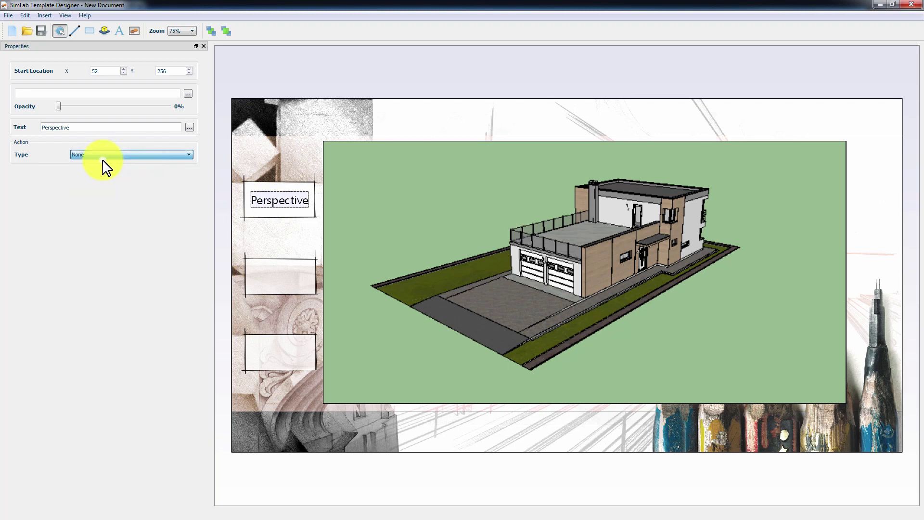
{"action": "left_click", "coordinate": [249, 212]}
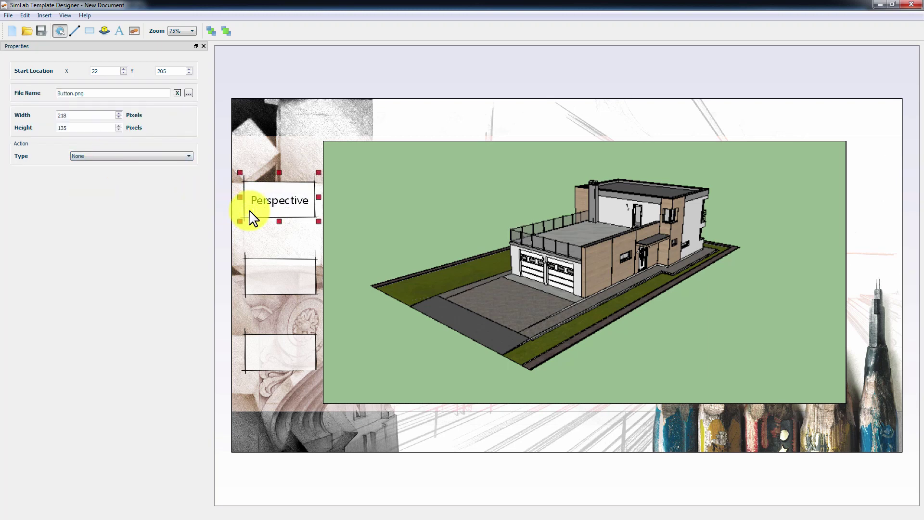
{"action": "left_click", "coordinate": [127, 156]}
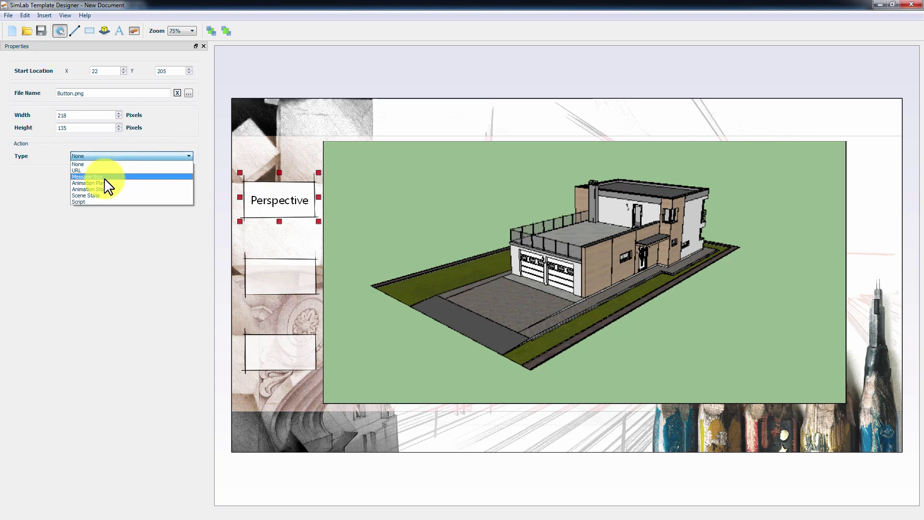
{"action": "left_click", "coordinate": [103, 195]}
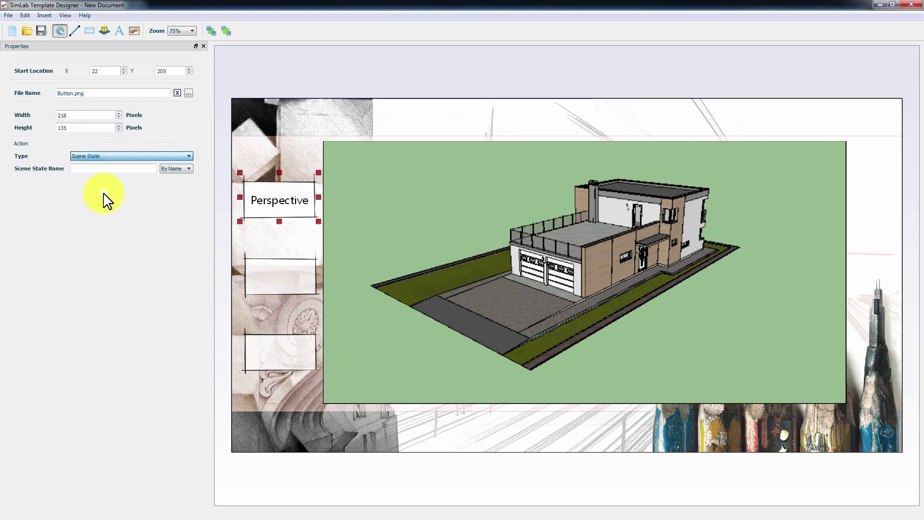
{"action": "left_click", "coordinate": [91, 168]}
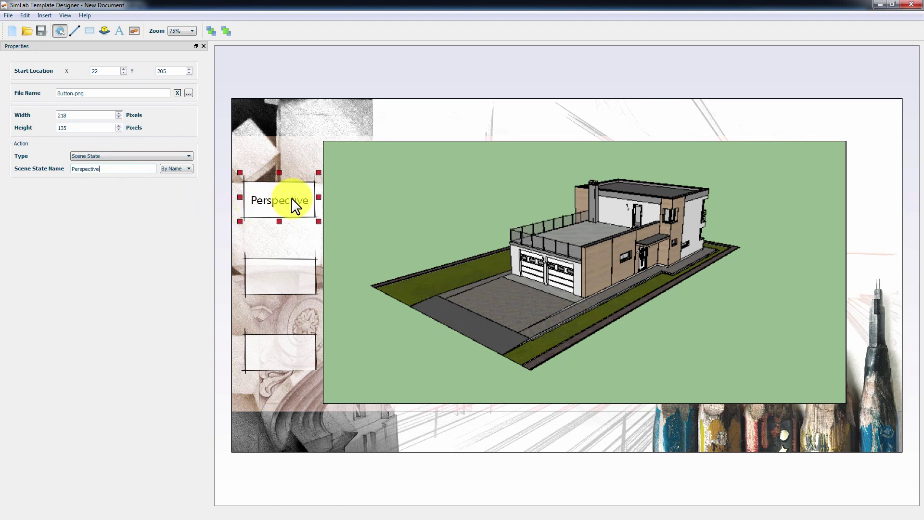
- Give the second and third buttons Scene State actions for Structure and Plan
{"action": "left_click", "coordinate": [284, 275]}
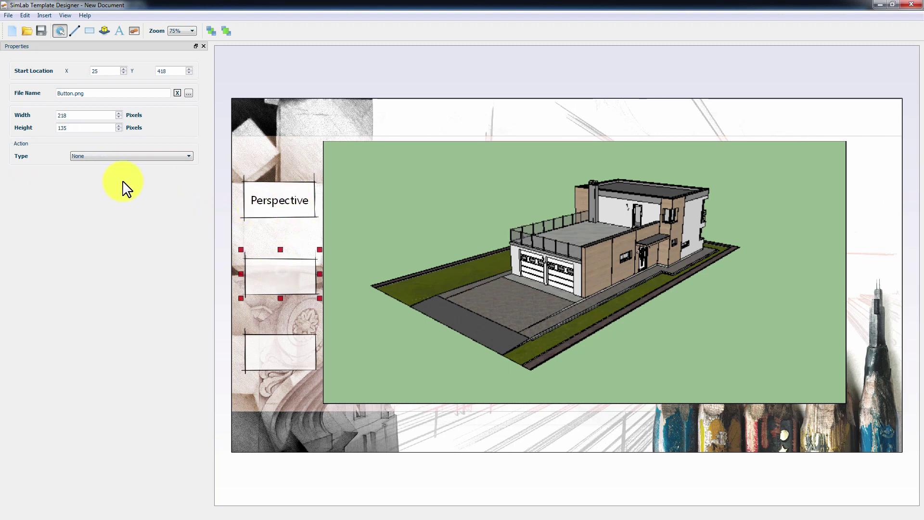
{"action": "left_click", "coordinate": [113, 158]}
{"action": "left_click", "coordinate": [98, 196]}
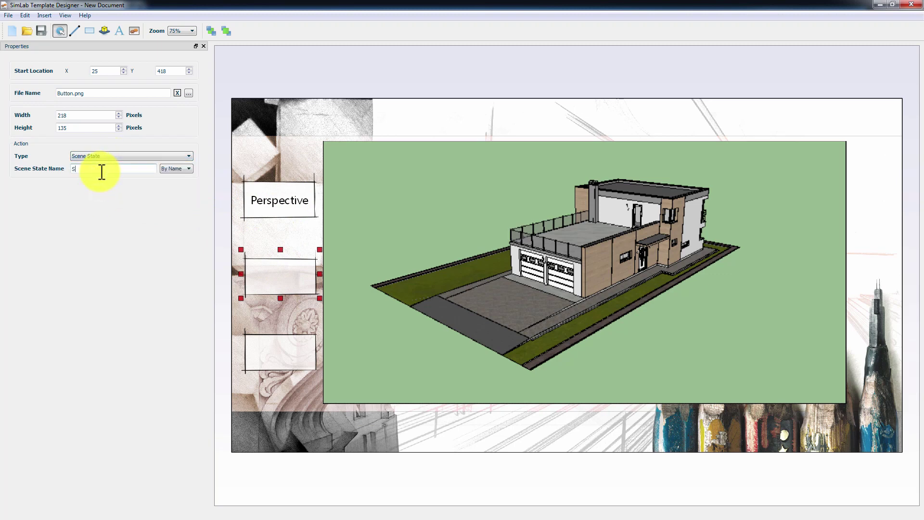
{"action": "left_click", "coordinate": [102, 169]}
{"action": "type", "text": "Structure"}
{"action": "left_click", "coordinate": [289, 353]}
{"action": "left_click", "coordinate": [148, 158]}
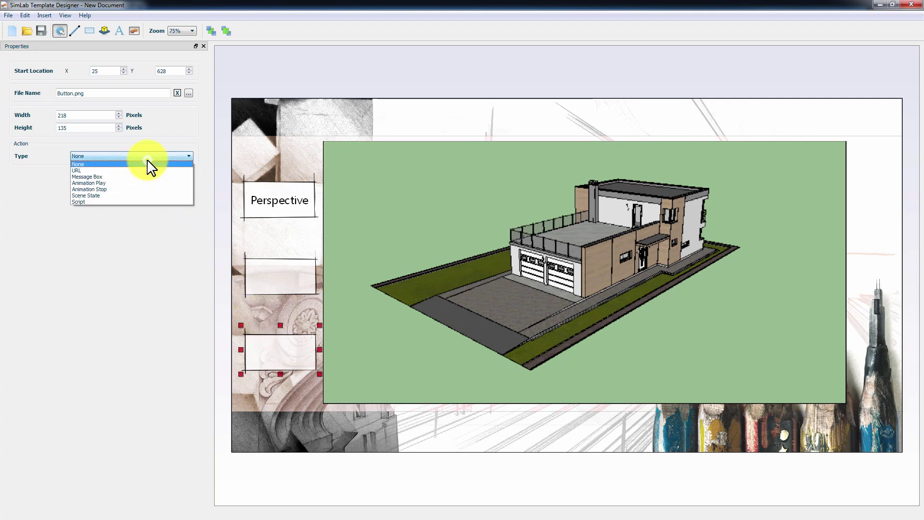
{"action": "left_click", "coordinate": [101, 196]}
{"action": "left_click", "coordinate": [114, 168]}
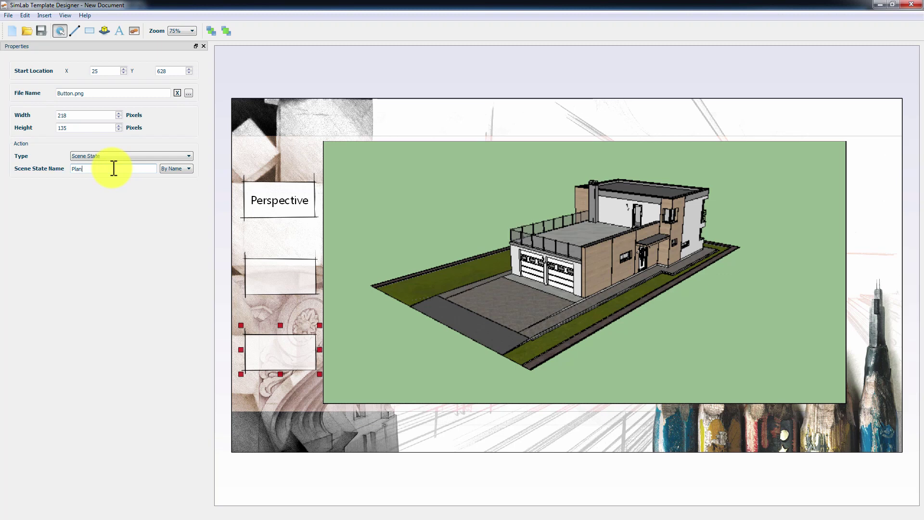
{"action": "left_click", "coordinate": [119, 32]}
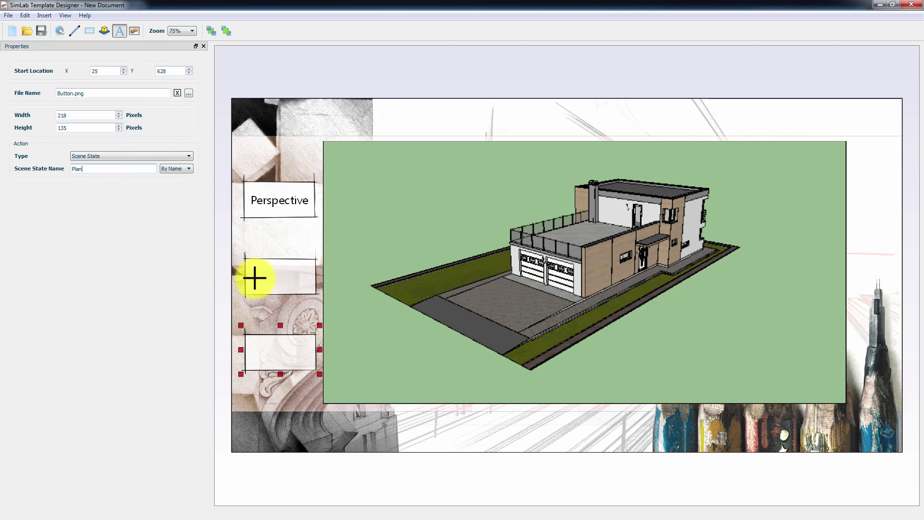
- Add a 'Structure' label in the second button box in 24 pt Segoe UI
{"action": "left_click", "coordinate": [255, 278]}
{"action": "type", "text": "Structure"}
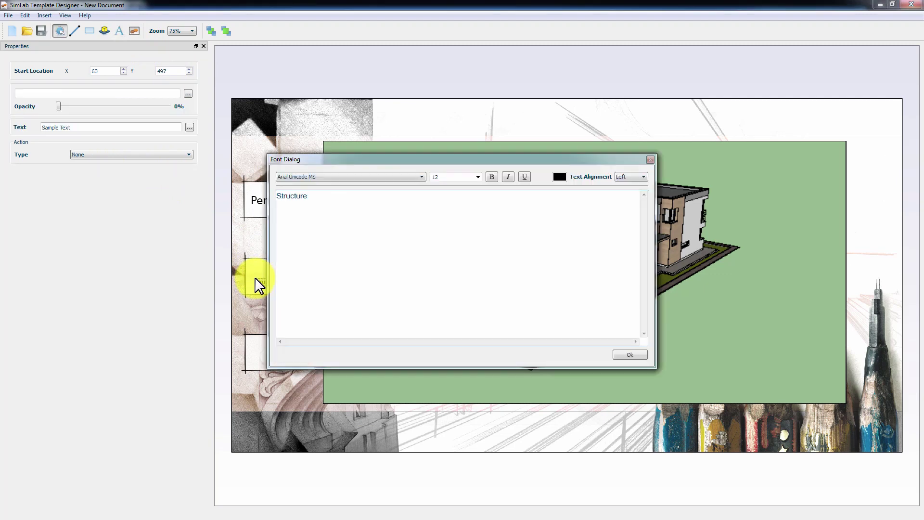
{"action": "double_click", "coordinate": [288, 197]}
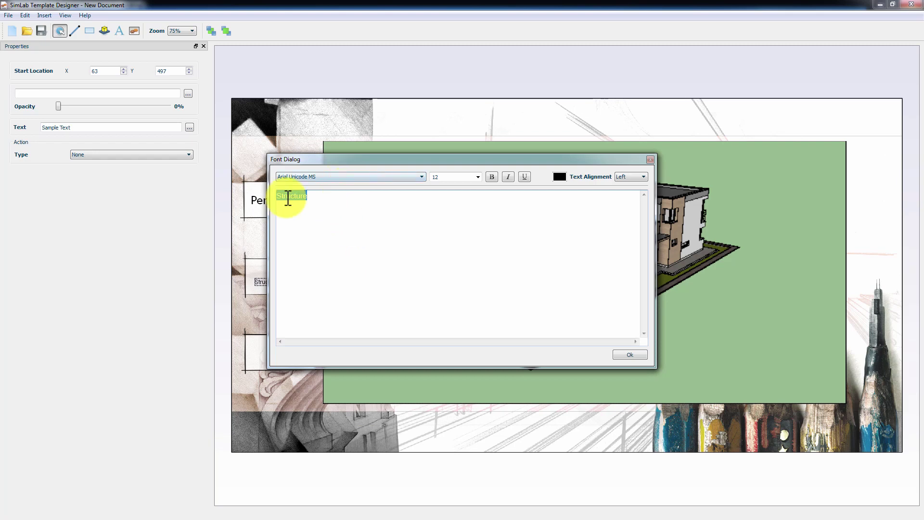
{"action": "left_click", "coordinate": [477, 177]}
{"action": "left_click_drag", "start_coordinate": [402, 160], "coordinate": [524, 147]}
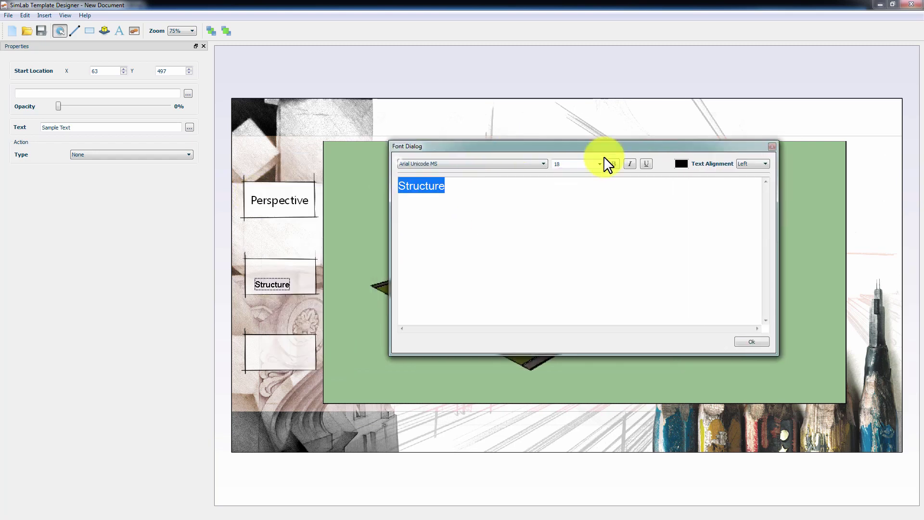
{"action": "left_click", "coordinate": [600, 164]}
{"action": "left_click", "coordinate": [575, 217]}
{"action": "left_click", "coordinate": [506, 164]}
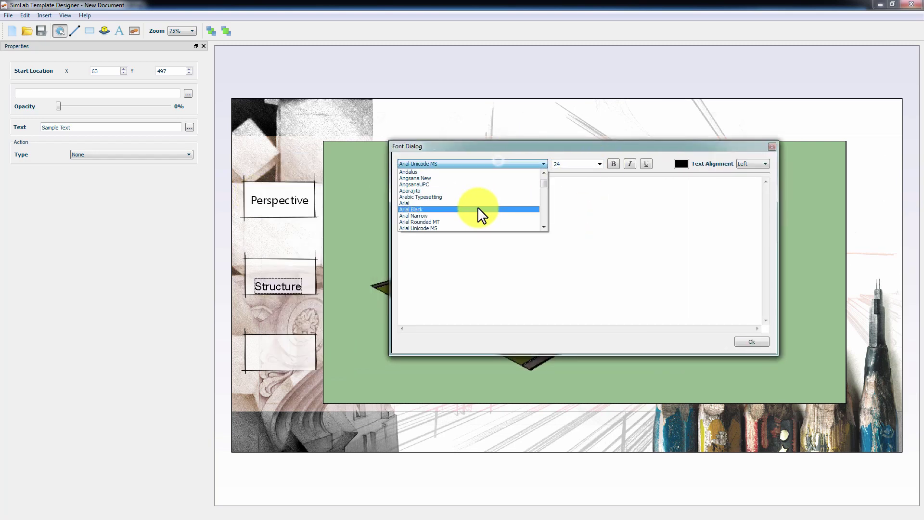
{"action": "scroll", "coordinate": [478, 210], "scroll_direction": "down", "scroll_amount": 6}
{"action": "left_click", "coordinate": [438, 212]}
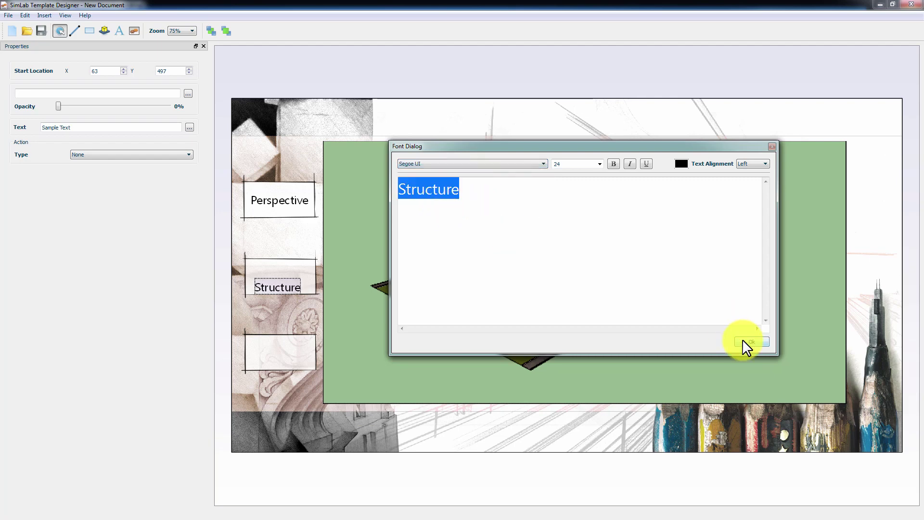
{"action": "left_click", "coordinate": [747, 343]}
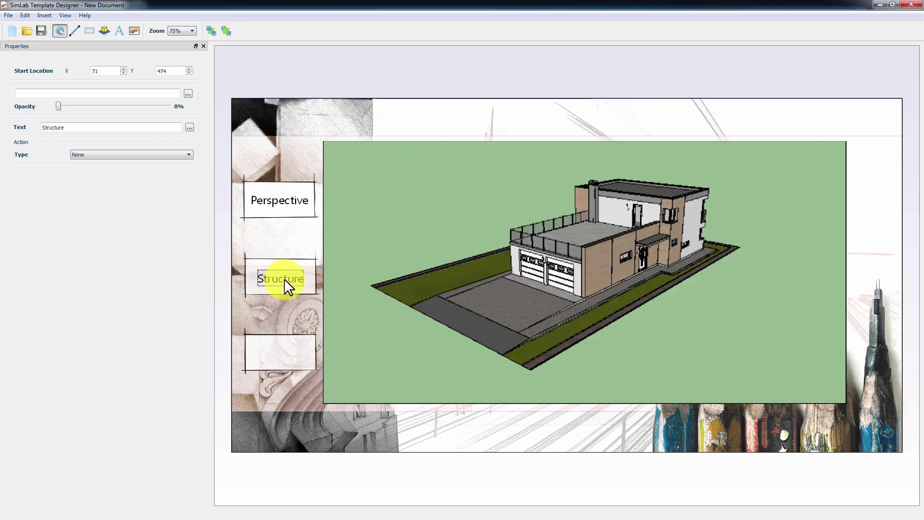
- Duplicate the label into the third button box and change its text to 'Design Plan'
{"action": "key", "text": "ctrl+c"}
{"action": "key", "text": "ctrl+v"}
{"action": "left_click_drag", "start_coordinate": [284, 279], "coordinate": [283, 354]}
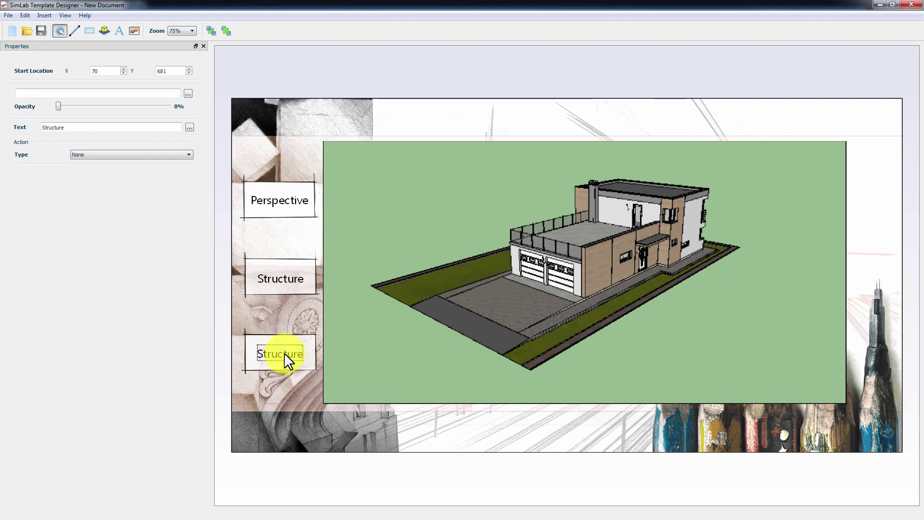
{"action": "double_click", "coordinate": [288, 360]}
{"action": "left_click_drag", "start_coordinate": [366, 211], "coordinate": [244, 214]}
{"action": "type", "text": "Desig"}
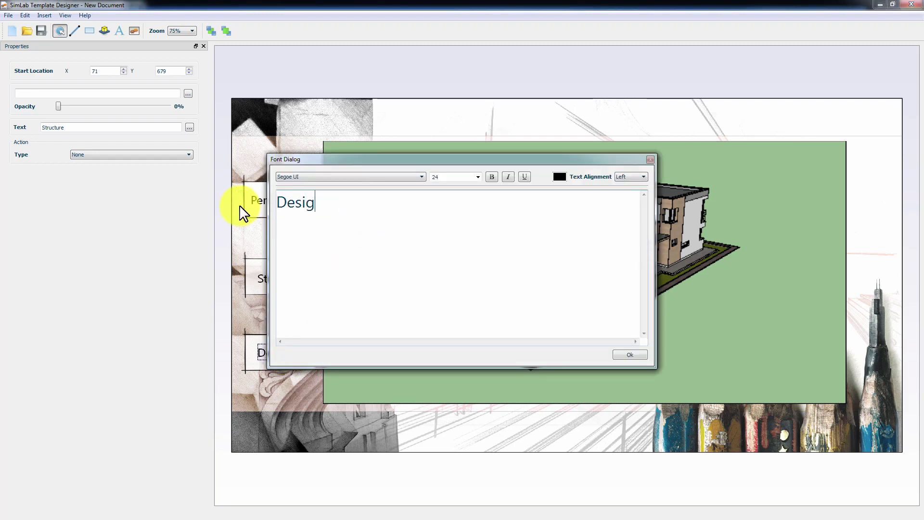
{"action": "type", "text": "n Plan"}
{"action": "left_click", "coordinate": [629, 354]}
{"action": "left_click_drag", "start_coordinate": [300, 357], "coordinate": [297, 365]}
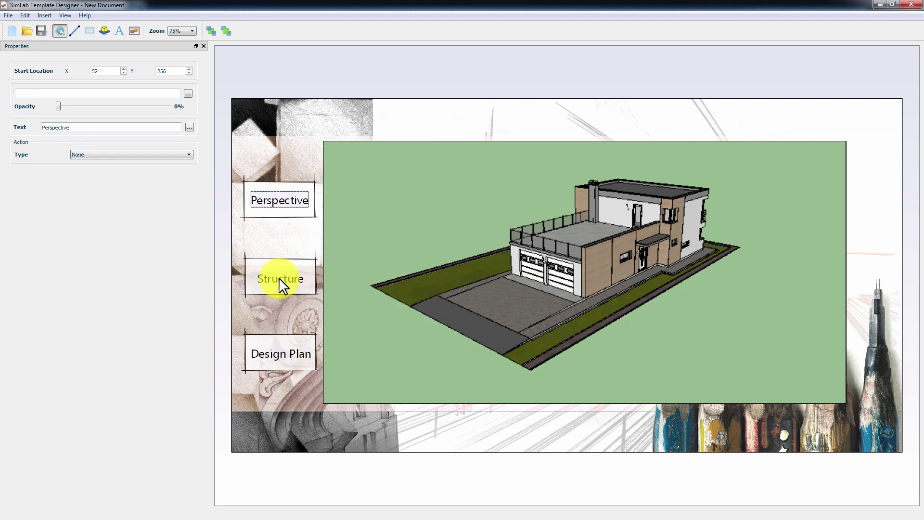
{"action": "left_click", "coordinate": [279, 345]}
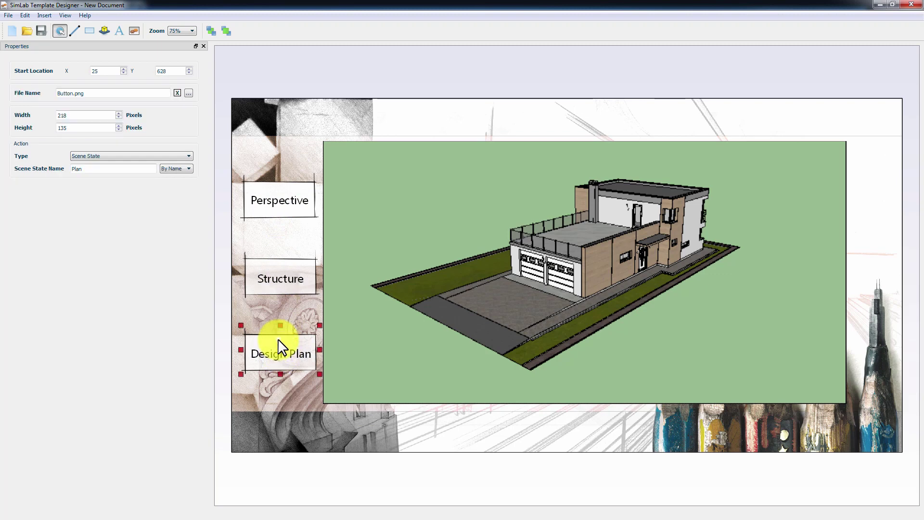
{"action": "left_click", "coordinate": [253, 266]}
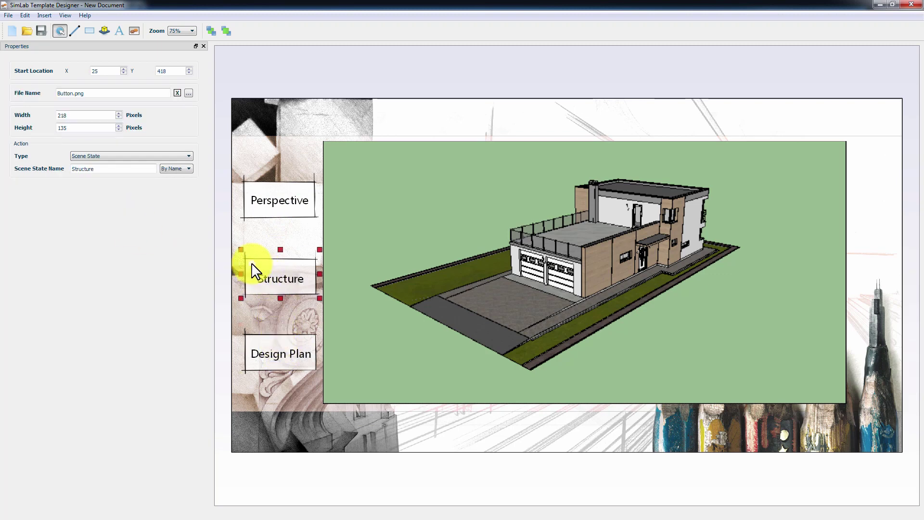
{"action": "left_click", "coordinate": [281, 190]}
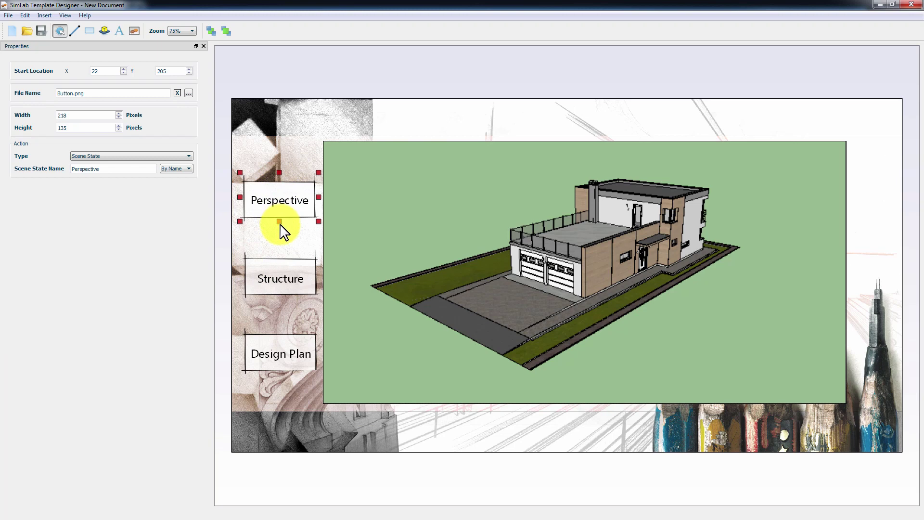
{"action": "left_click", "coordinate": [119, 31]}
{"action": "left_click", "coordinate": [259, 435]}
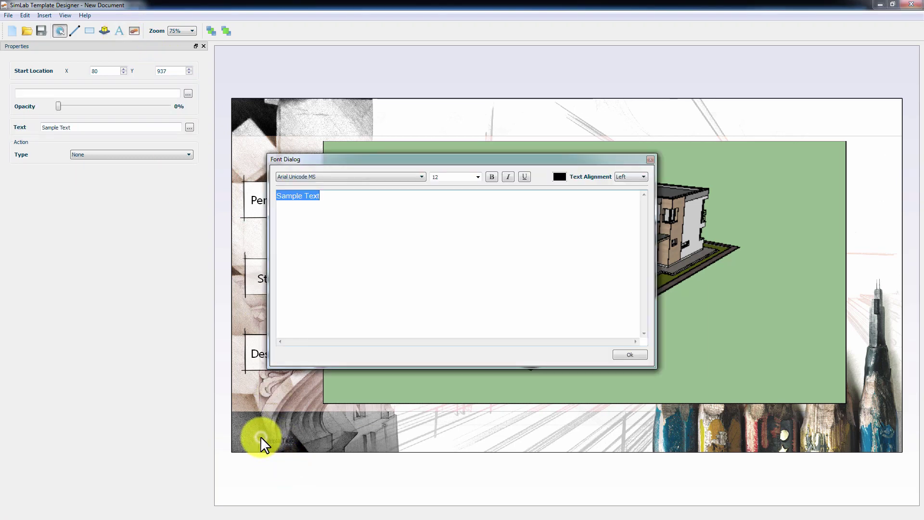
{"action": "left_click", "coordinate": [346, 206]}
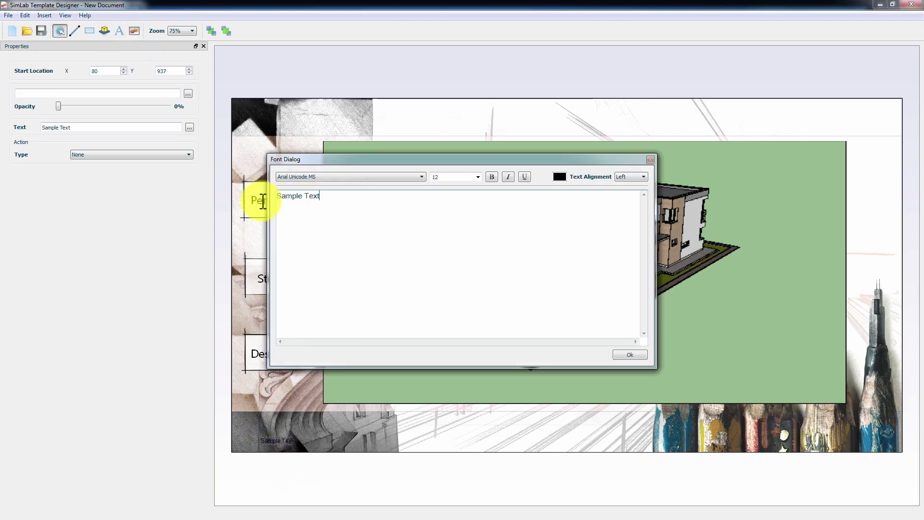
{"action": "left_click_drag", "start_coordinate": [327, 196], "coordinate": [262, 200]}
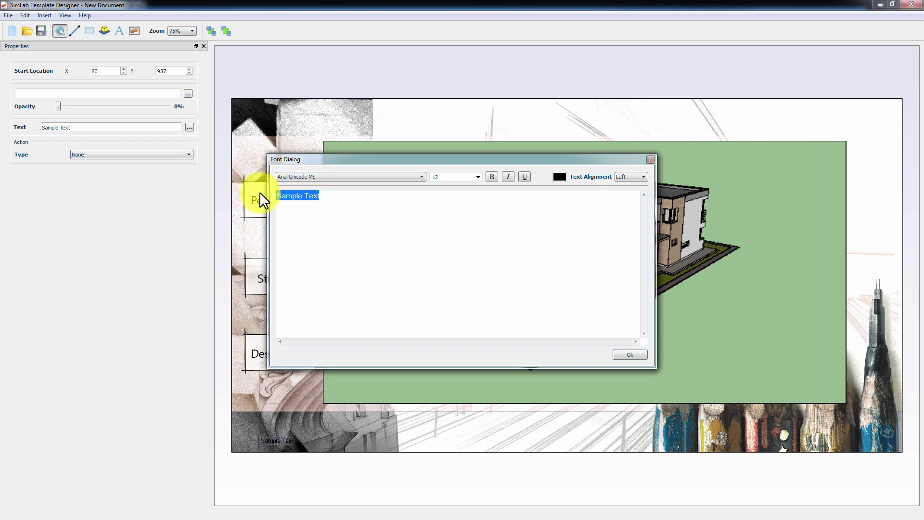
{"action": "type", "text": "www.Si"}
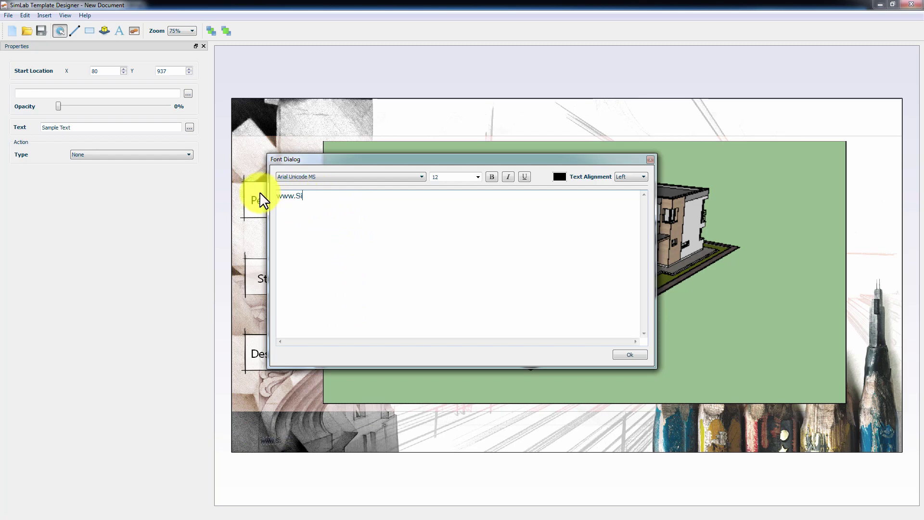
{"action": "type", "text": "mlab-Soft.com"}
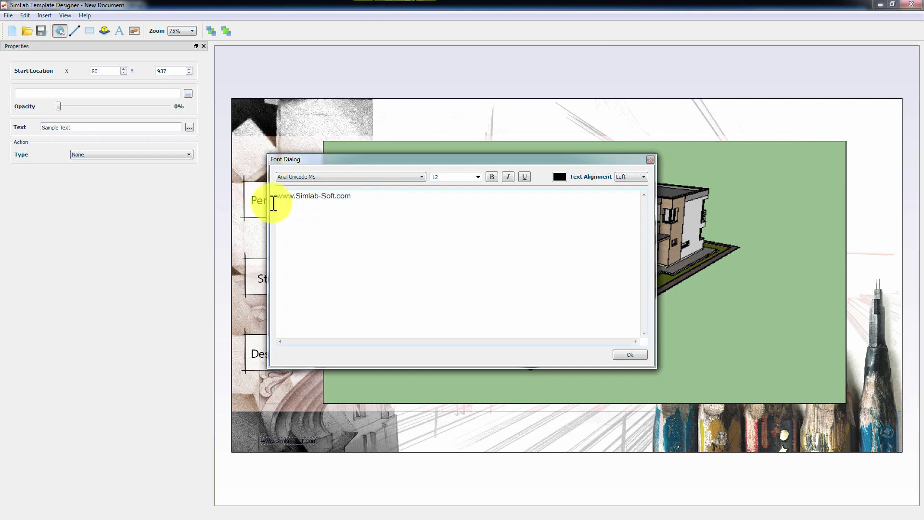
- Set the link text font to Century Gothic and its colour to white
{"action": "left_click", "coordinate": [318, 177]}
{"action": "scroll", "coordinate": [325, 212], "scroll_direction": "down", "scroll_amount": 5}
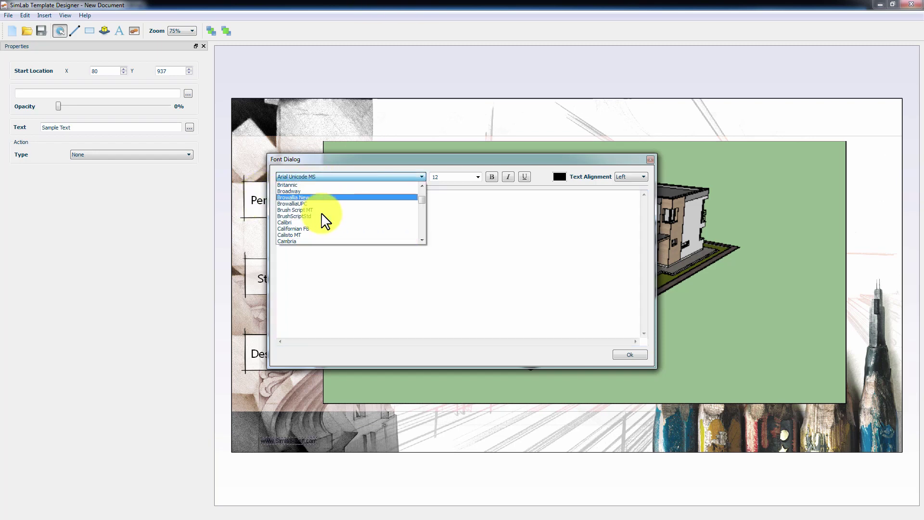
{"action": "left_click", "coordinate": [325, 221]}
{"action": "left_click", "coordinate": [559, 176]}
{"action": "left_click", "coordinate": [554, 189]}
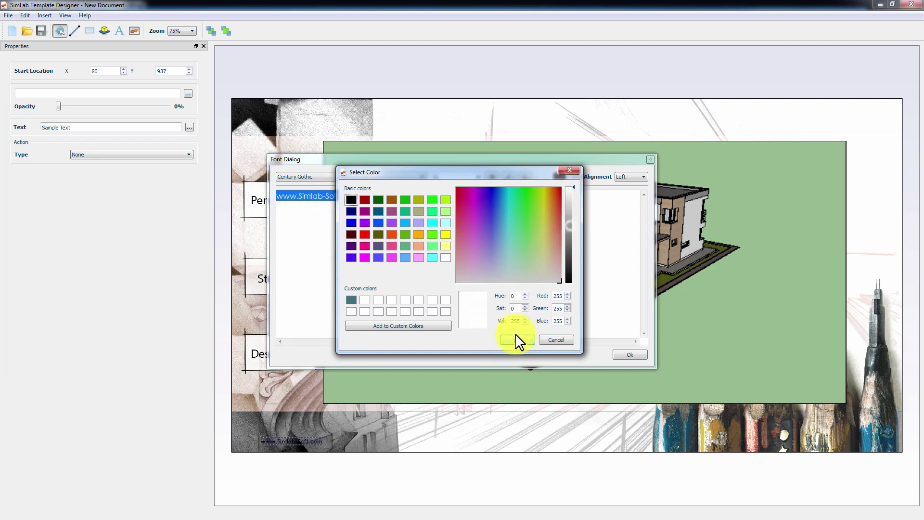
{"action": "left_click", "coordinate": [515, 341]}
{"action": "left_click", "coordinate": [629, 355]}
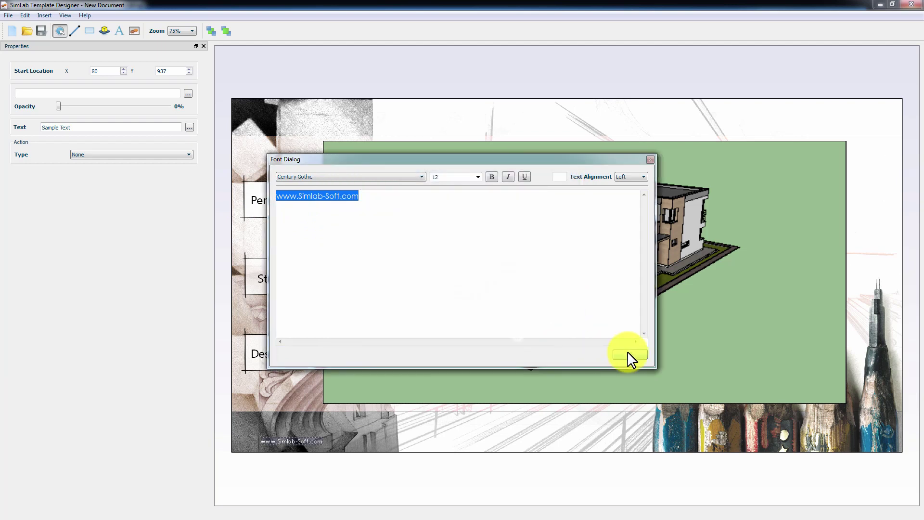
- Make the link text size 20, leaving bold and italic off, and confirm it
{"action": "left_click", "coordinate": [478, 177]}
{"action": "left_click", "coordinate": [444, 238]}
{"action": "left_click", "coordinate": [478, 177]}
{"action": "left_click", "coordinate": [444, 225]}
{"action": "left_click", "coordinate": [492, 175]}
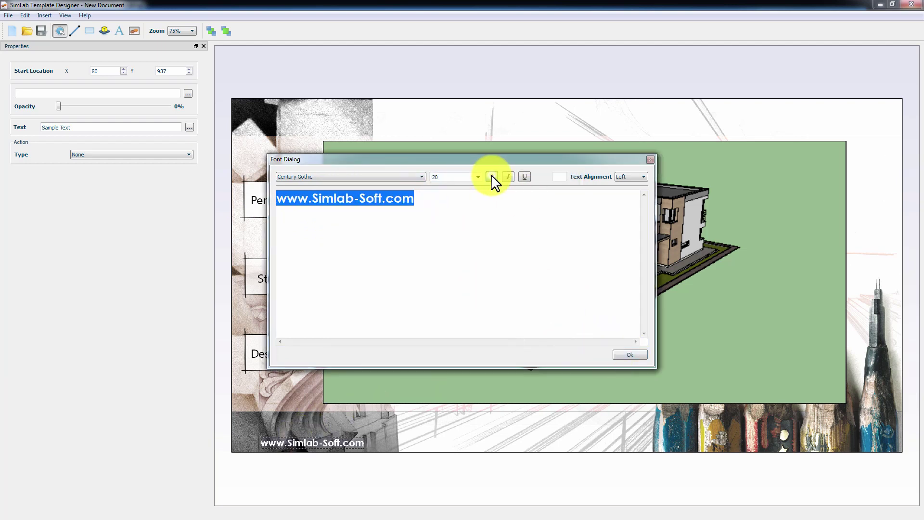
{"action": "left_click", "coordinate": [492, 176]}
{"action": "left_click", "coordinate": [507, 176]}
{"action": "left_click", "coordinate": [506, 176]}
{"action": "left_click", "coordinate": [625, 354]}
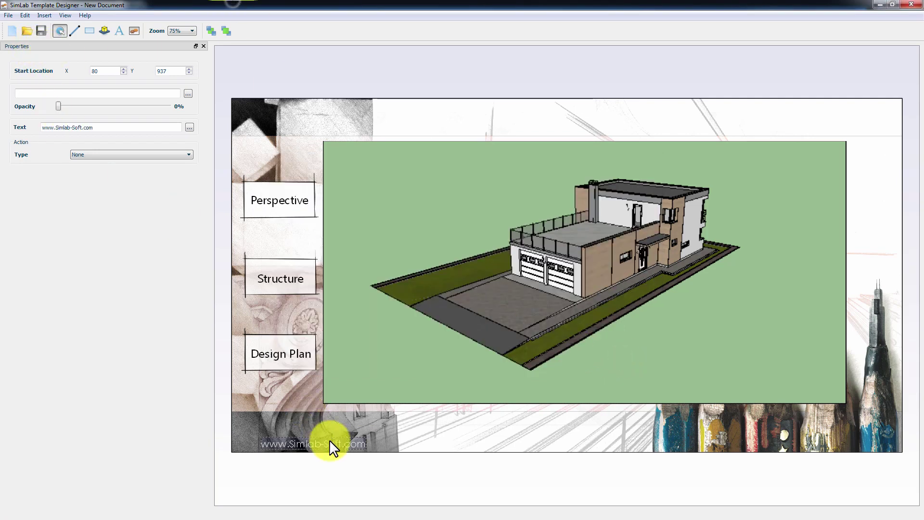
{"action": "left_click_drag", "start_coordinate": [329, 444], "coordinate": [313, 437]}
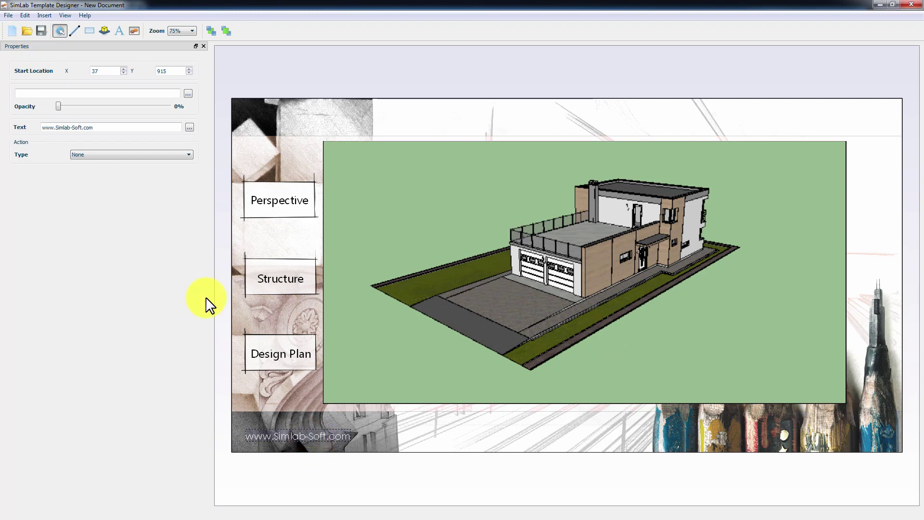
{"action": "left_click", "coordinate": [125, 156]}
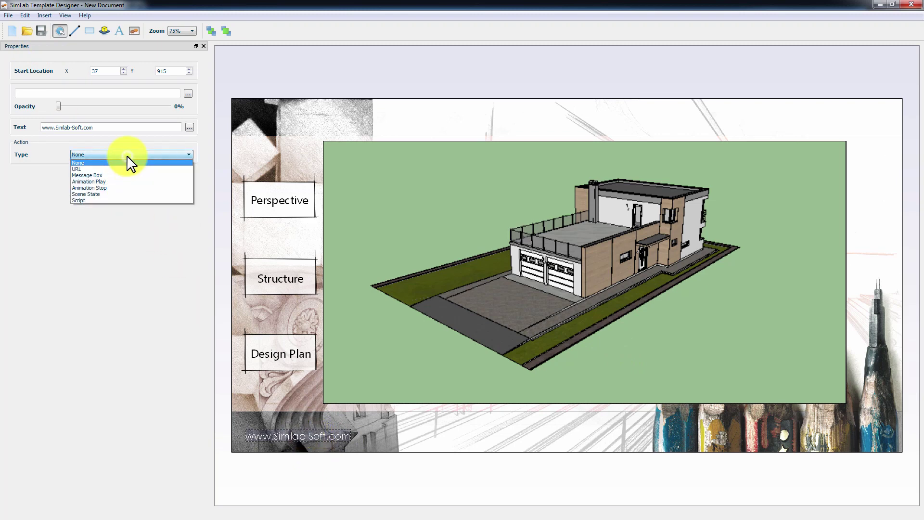
{"action": "left_click", "coordinate": [106, 168]}
{"action": "left_click", "coordinate": [99, 167]}
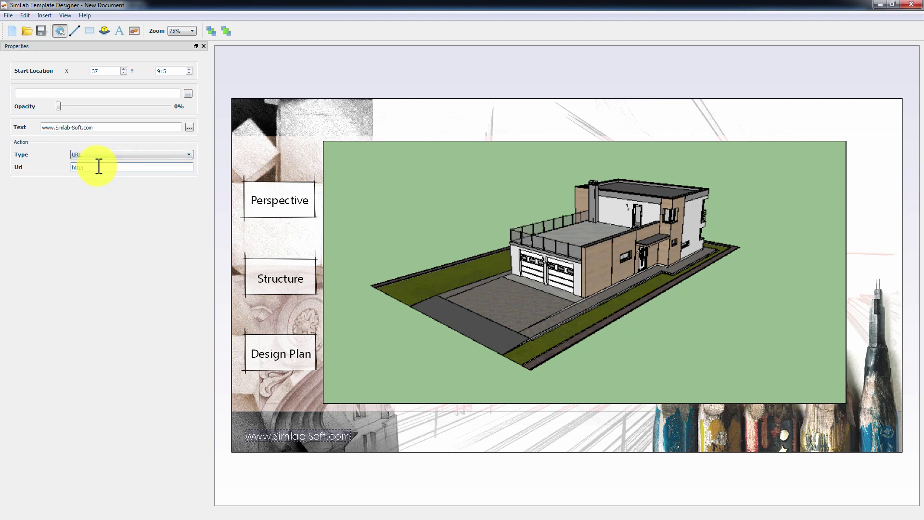
{"action": "type", "text": "http://www.simlab-soft.com"}
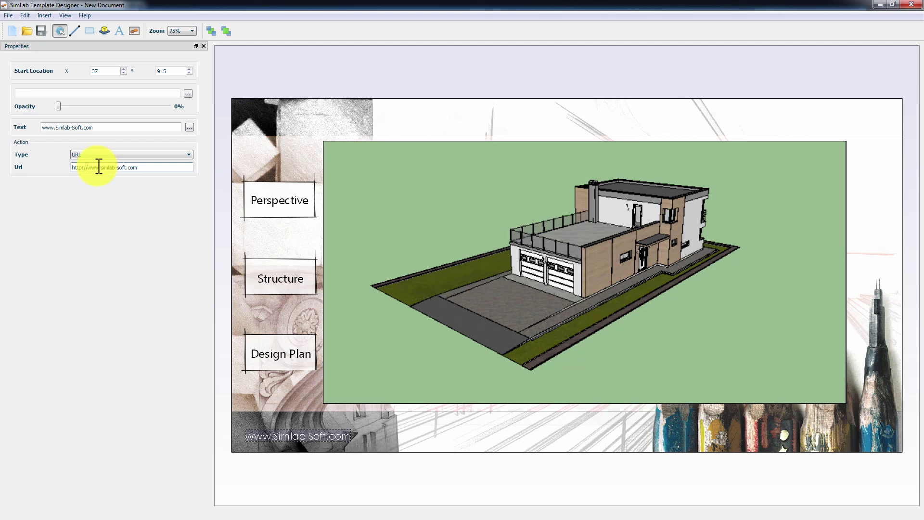
{"action": "left_click", "coordinate": [311, 476]}
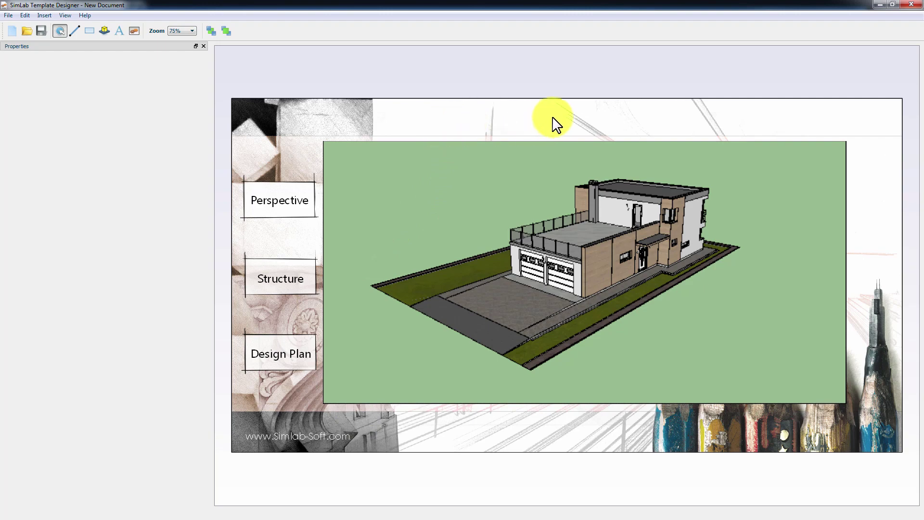
- Insert headtitle.png as a 665 × 97 logo header centred along the top at X 524, Y 4
{"action": "left_click", "coordinate": [135, 31]}
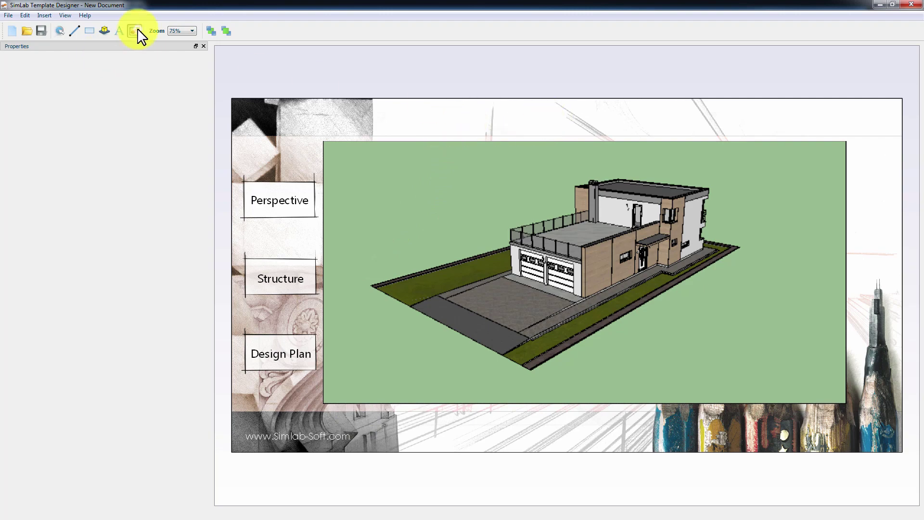
{"action": "left_click", "coordinate": [480, 107]}
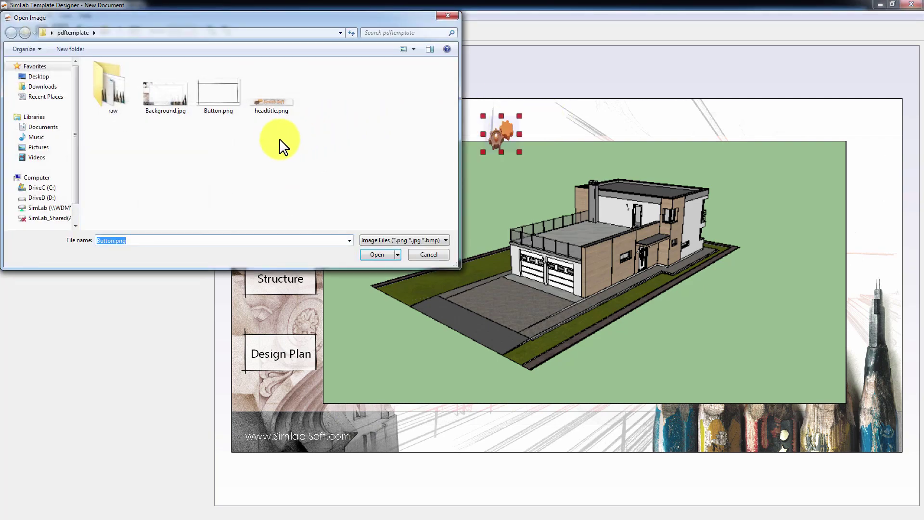
{"action": "double_click", "coordinate": [268, 101]}
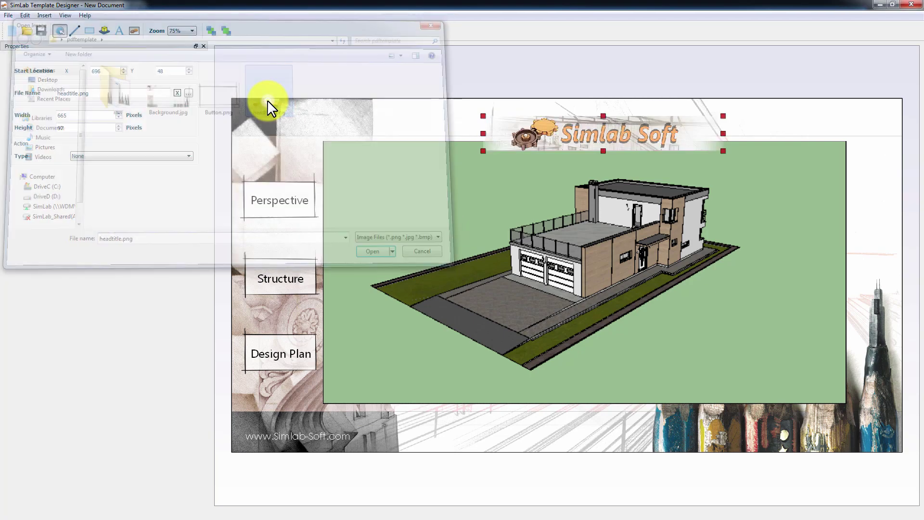
{"action": "left_click_drag", "start_coordinate": [649, 140], "coordinate": [586, 123]}
{"action": "left_click", "coordinate": [309, 107]}
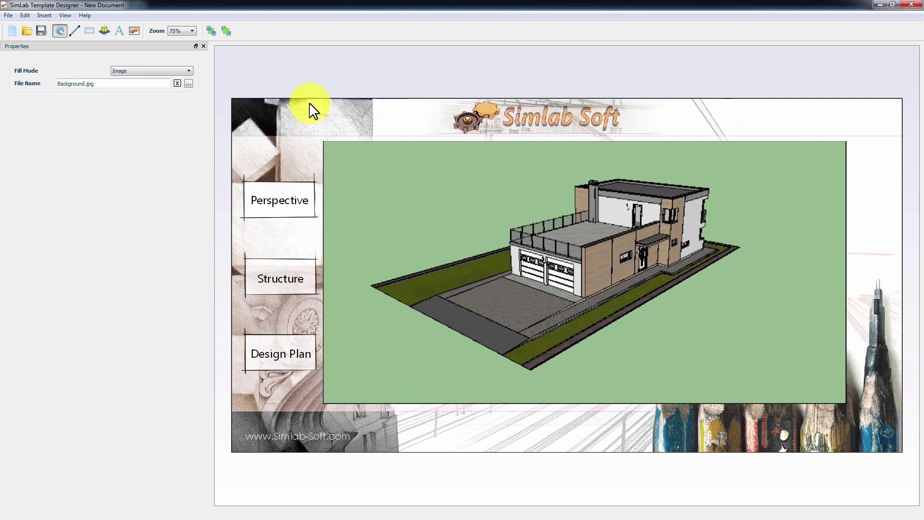
- Save the template as Arch_simlabsoft.stf in the templates\General folder and close the designer
{"action": "left_click", "coordinate": [11, 17]}
{"action": "left_click", "coordinate": [27, 64]}
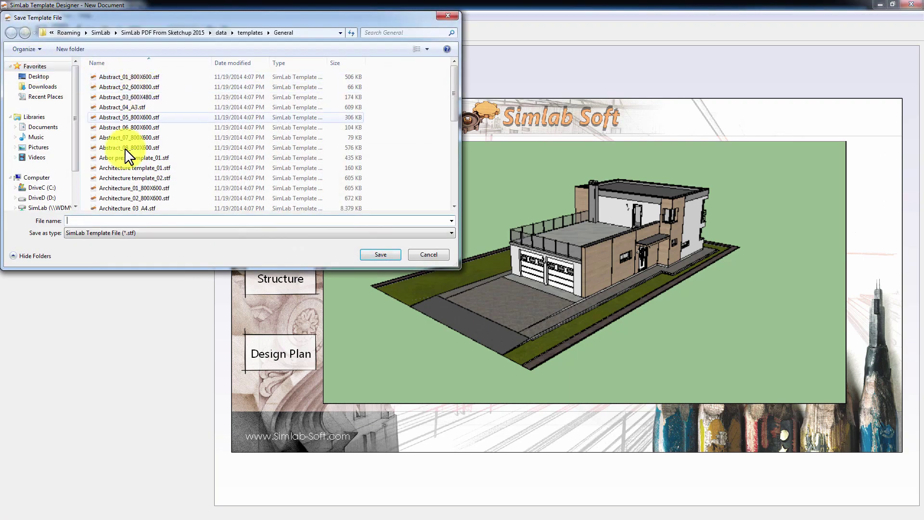
{"action": "left_click", "coordinate": [104, 224]}
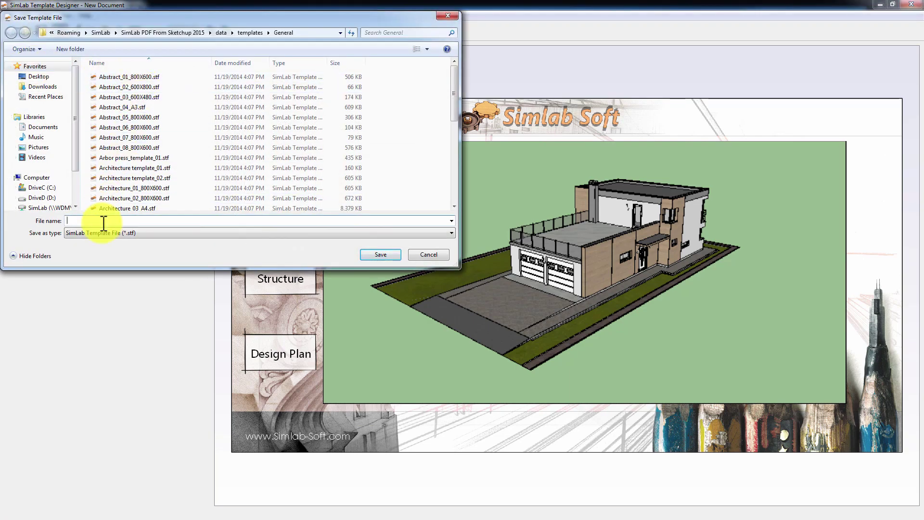
{"action": "type", "text": "Arch"}
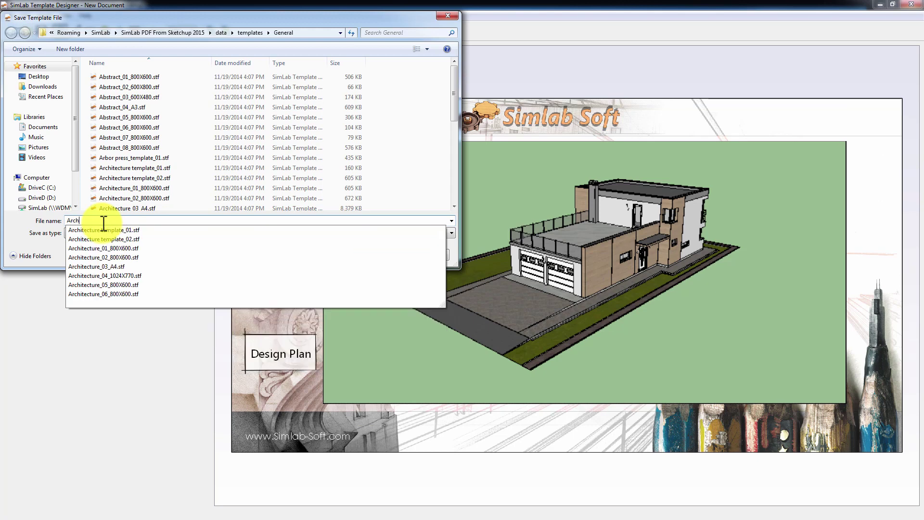
{"action": "type", "text": "_simlabsoft"}
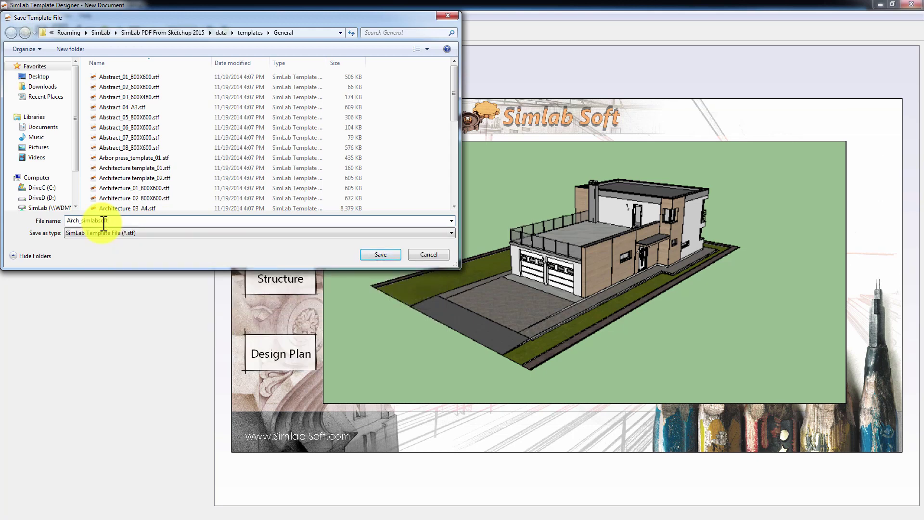
{"action": "left_click", "coordinate": [386, 253]}
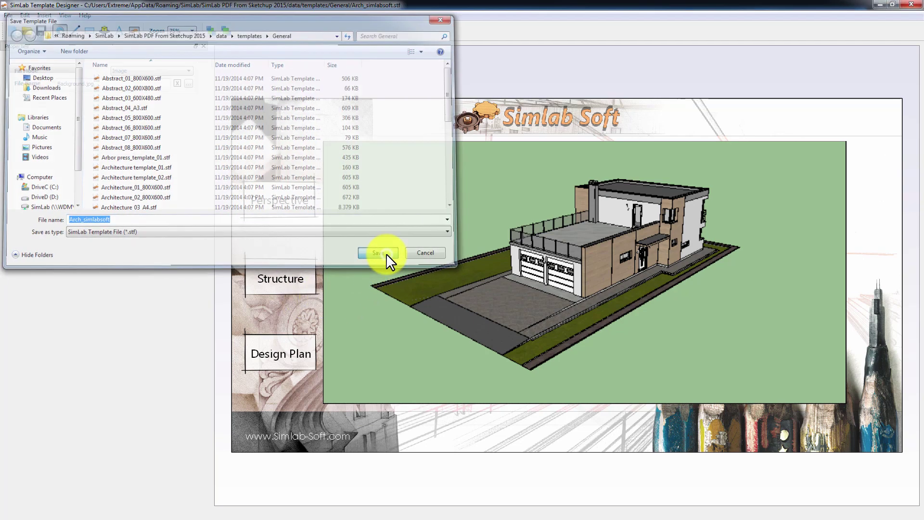
{"action": "left_click", "coordinate": [911, 5]}
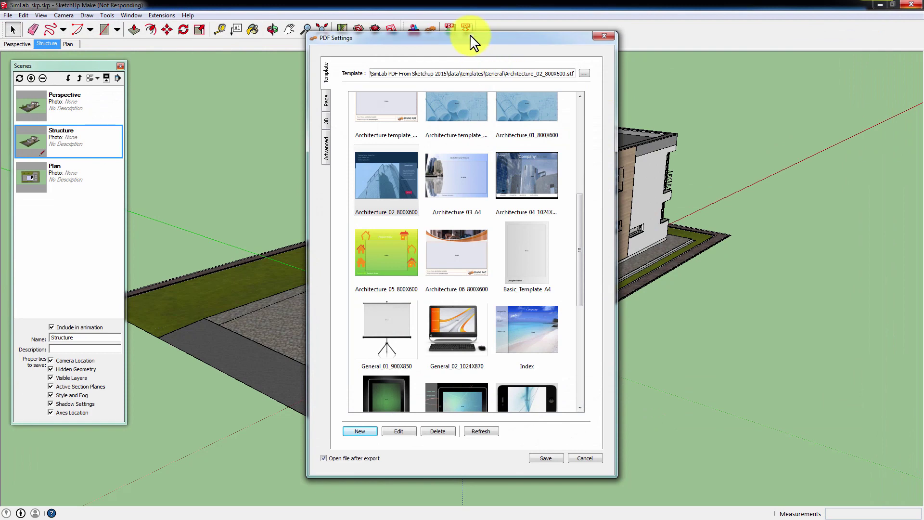
- Refresh the PDF template gallery, select Arch_simlabsoft and save the PDF Settings
{"action": "left_click_drag", "start_coordinate": [472, 41], "coordinate": [464, 40]}
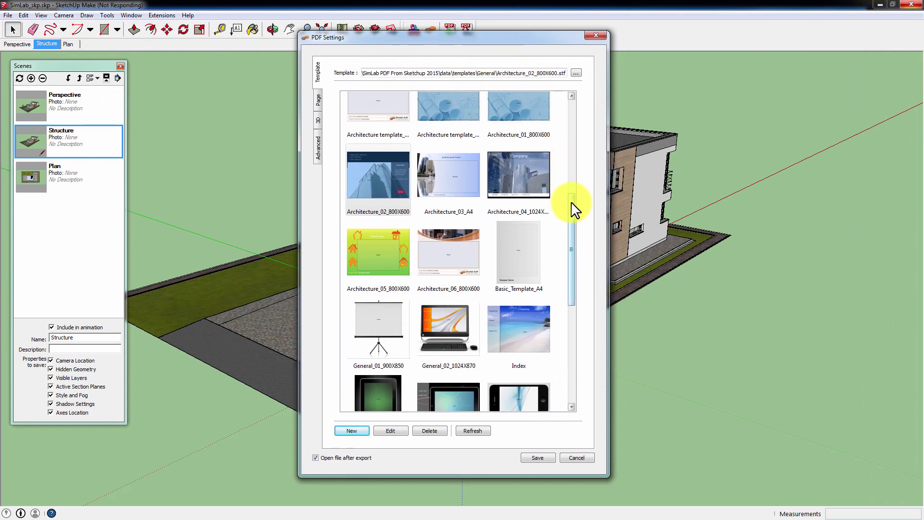
{"action": "left_click", "coordinate": [462, 432]}
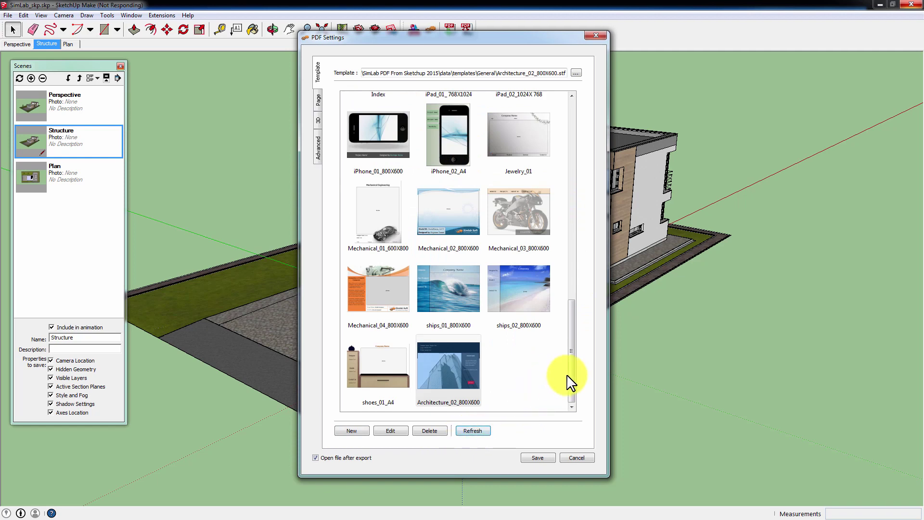
{"action": "left_click_drag", "start_coordinate": [573, 384], "coordinate": [577, 255]}
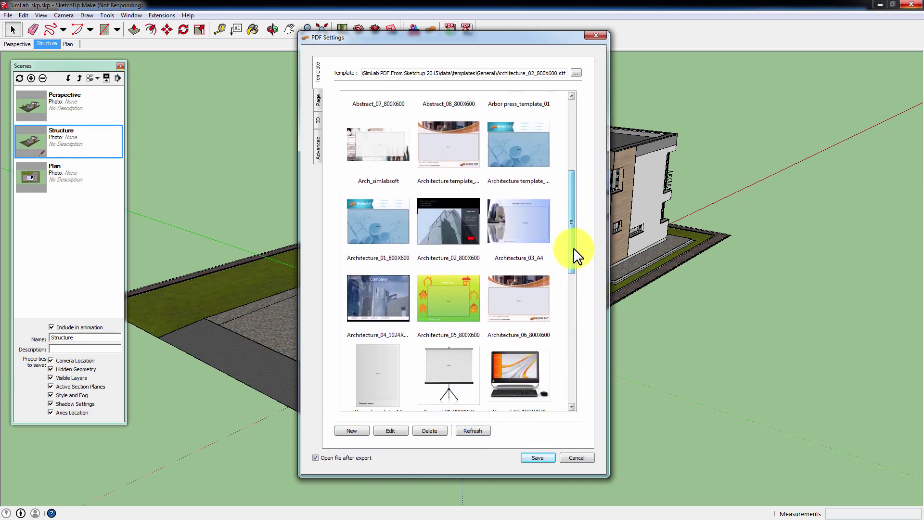
{"action": "left_click", "coordinate": [385, 156]}
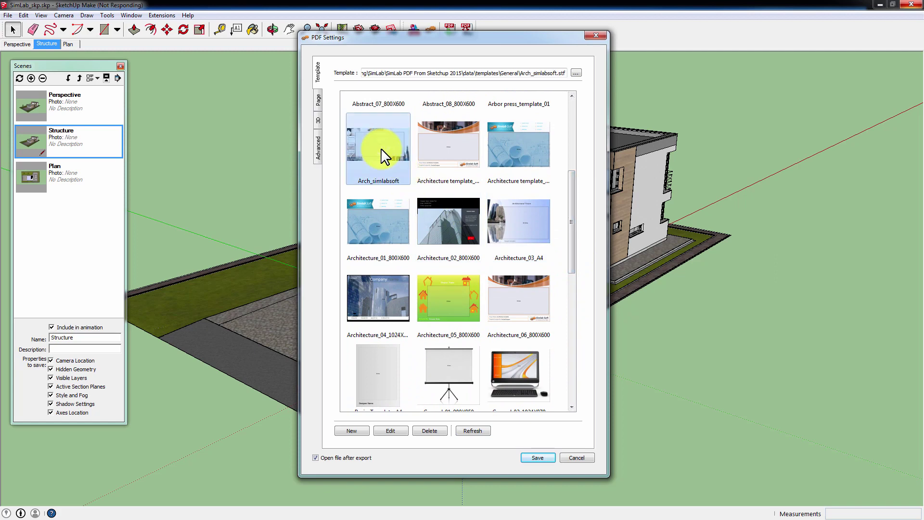
{"action": "left_click", "coordinate": [538, 457]}
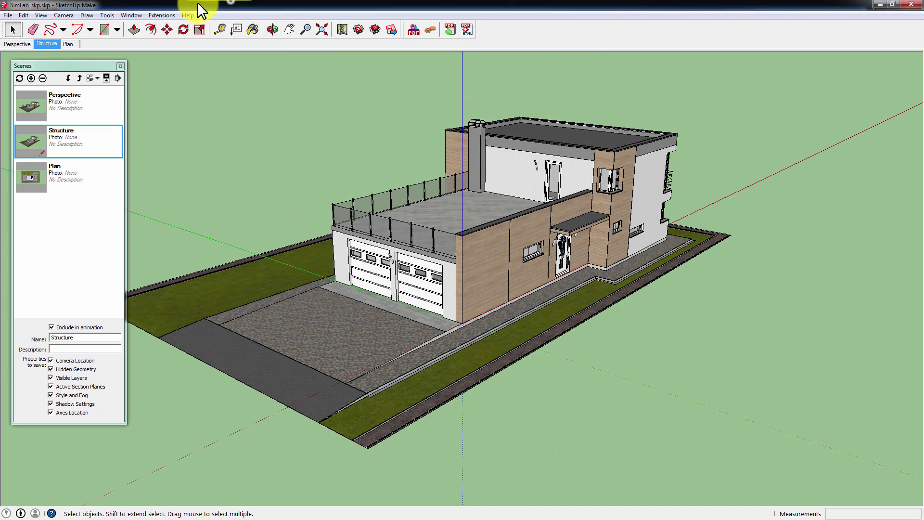
- Export the house with SimLab PDF Exporter as Final_PDF on the Desktop, including the selected cameras
{"action": "left_click", "coordinate": [164, 15]}
{"action": "mouse_move", "coordinate": [179, 37]}
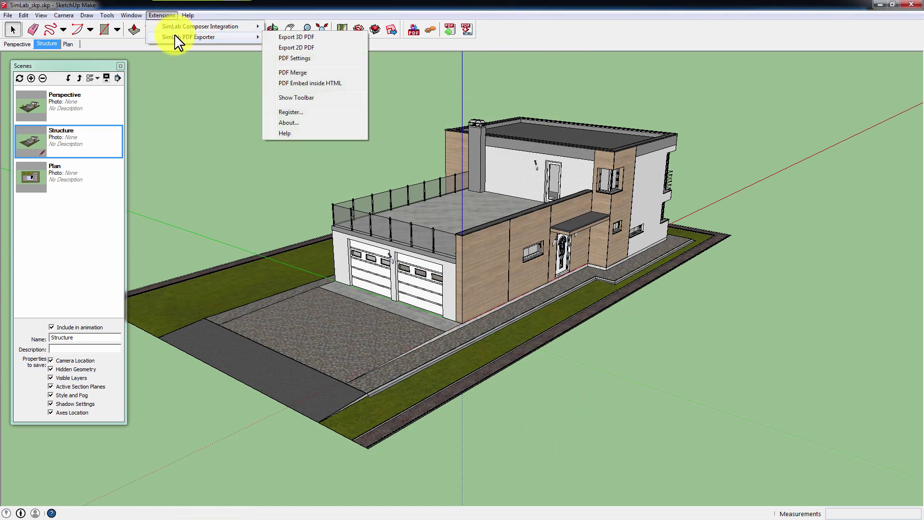
{"action": "left_click", "coordinate": [320, 39]}
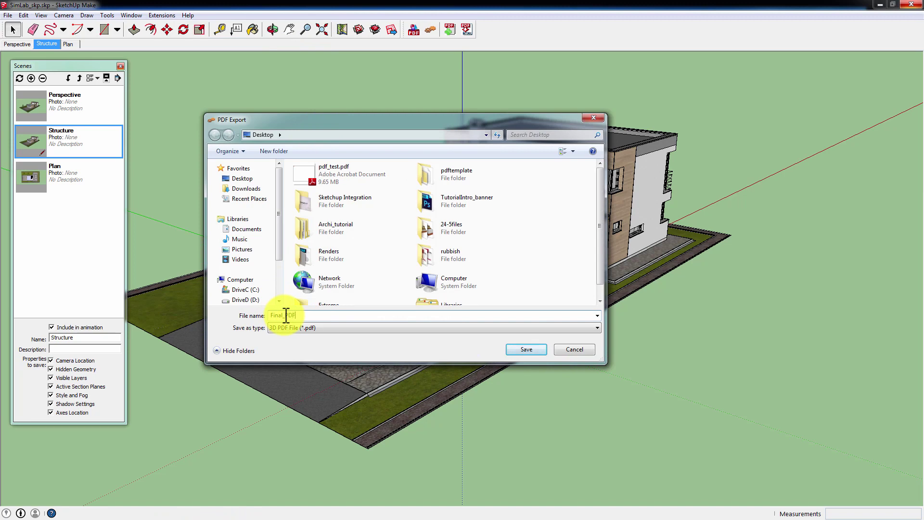
{"action": "left_click", "coordinate": [527, 349]}
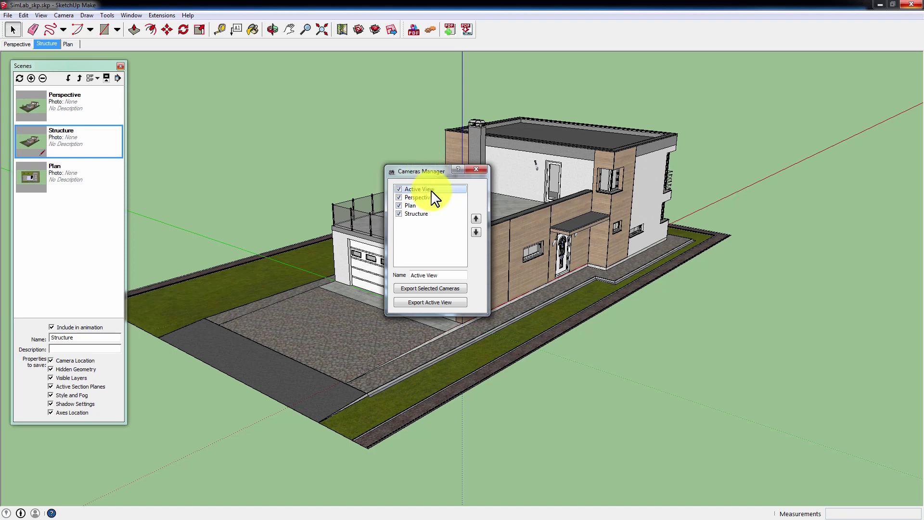
{"action": "left_click", "coordinate": [438, 289]}
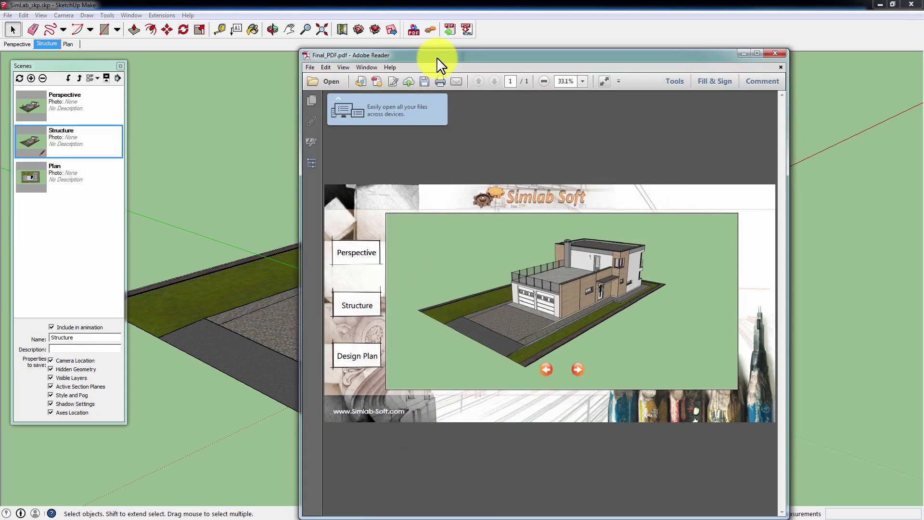
- Maximize Reader, activate and orbit the 3D house, then try the Perspective, Structure and Design Plan buttons
{"action": "double_click", "coordinate": [437, 57]}
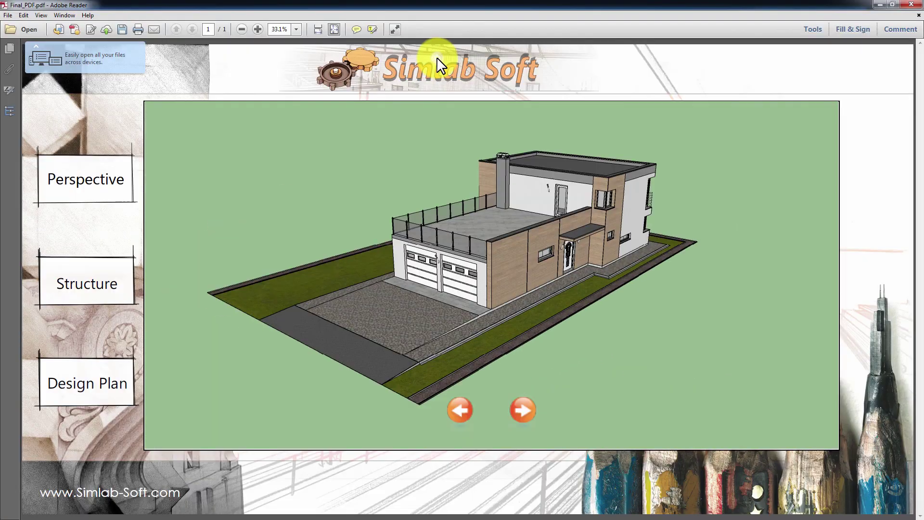
{"action": "left_click", "coordinate": [480, 224]}
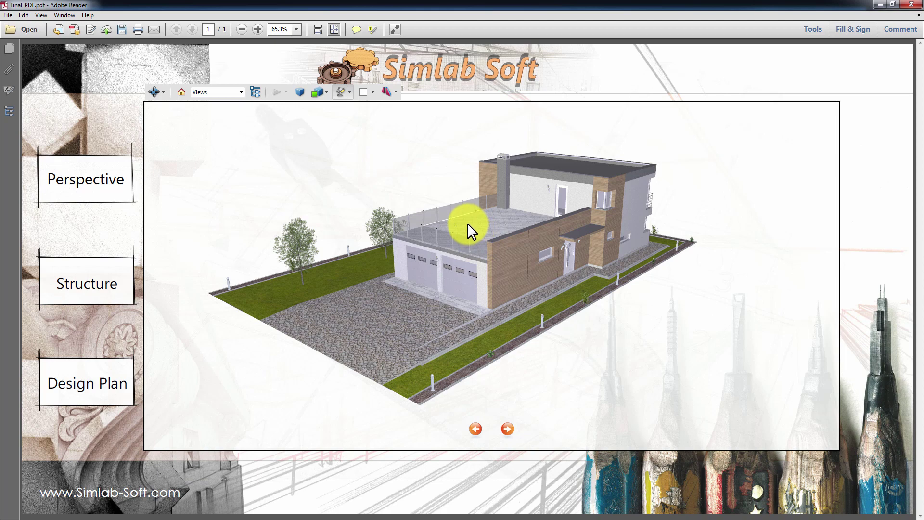
{"action": "mouse_move", "coordinate": [469, 242]}
{"action": "left_mouse_down"}
{"action": "mouse_move", "coordinate": [491, 266]}
{"action": "mouse_move", "coordinate": [472, 276]}
{"action": "mouse_move", "coordinate": [449, 230]}
{"action": "mouse_move", "coordinate": [498, 242]}
{"action": "mouse_move", "coordinate": [502, 258]}
{"action": "mouse_move", "coordinate": [458, 251]}
{"action": "mouse_move", "coordinate": [473, 257]}
{"action": "mouse_move", "coordinate": [466, 270]}
{"action": "mouse_move", "coordinate": [536, 246]}
{"action": "mouse_move", "coordinate": [464, 254]}
{"action": "left_mouse_up"}
{"action": "left_click", "coordinate": [101, 192]}
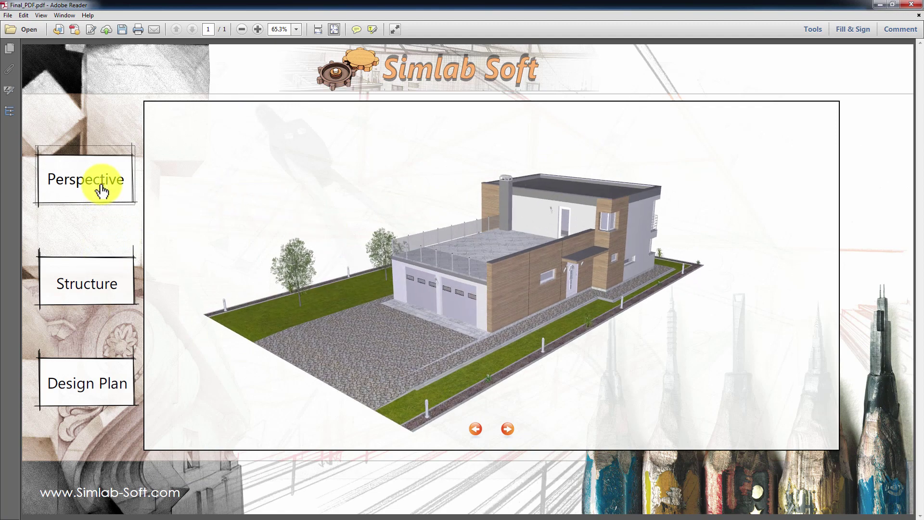
{"action": "left_click", "coordinate": [100, 270]}
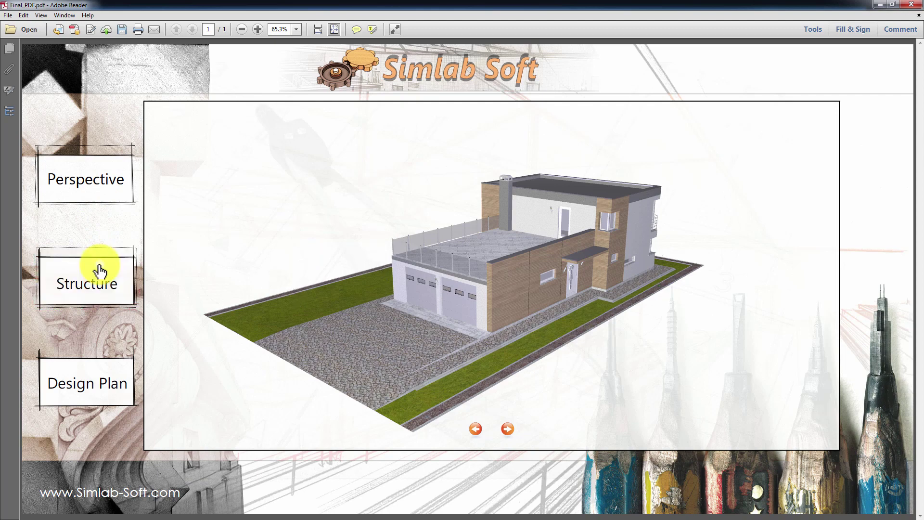
{"action": "mouse_move", "coordinate": [461, 271]}
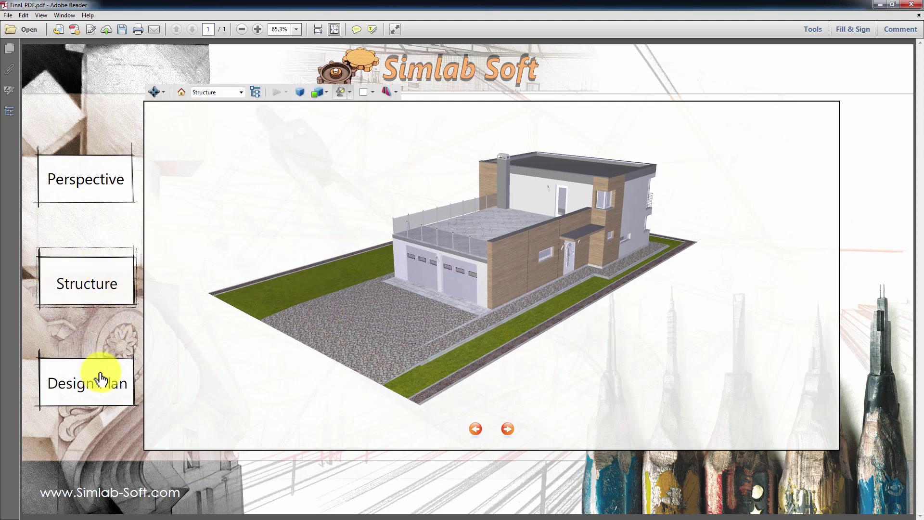
{"action": "left_click", "coordinate": [100, 379]}
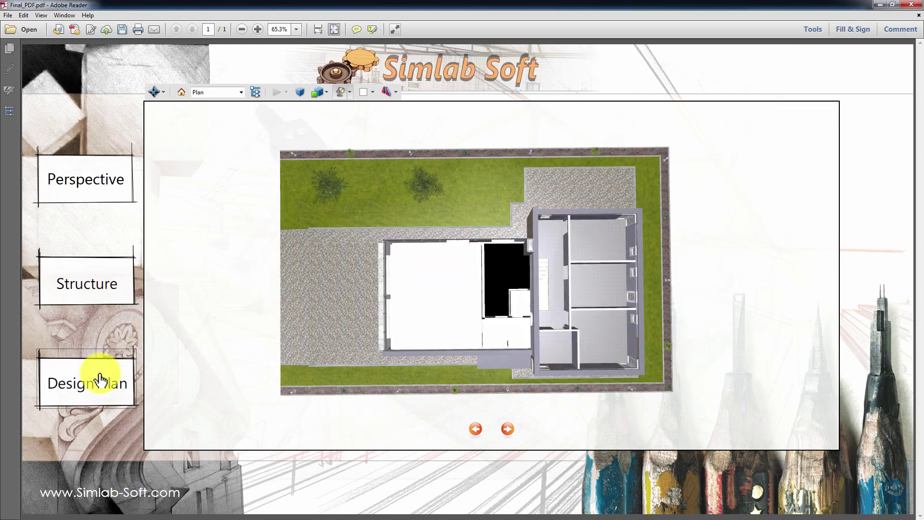